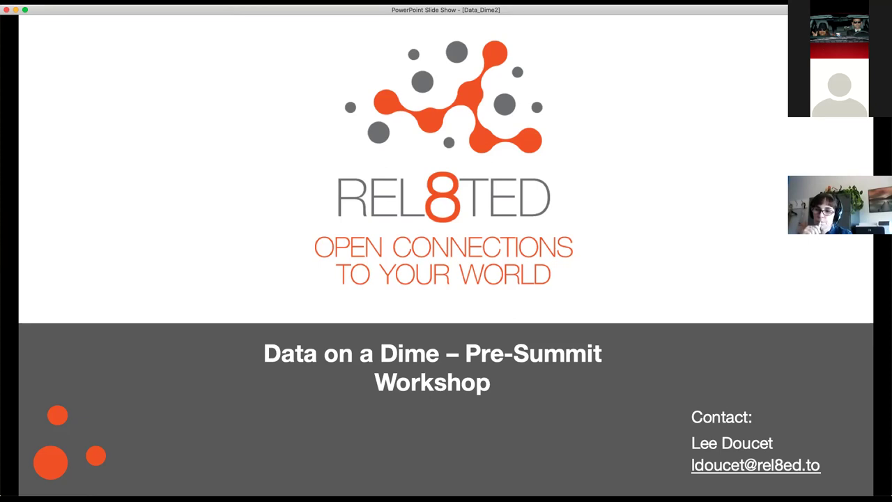
Step: Advance the slide show from the title slide through Agenda to the About me slide
{"action": "left_click", "coordinate": [731, 313]}
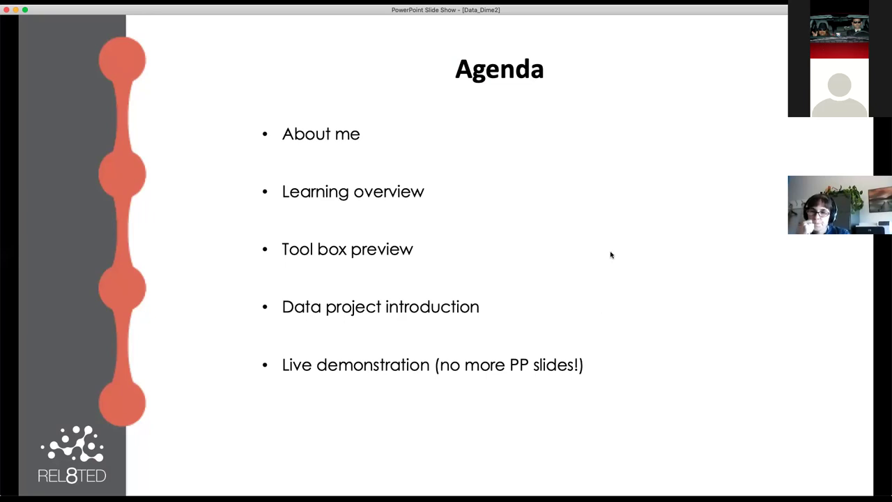
{"action": "left_click", "coordinate": [590, 245]}
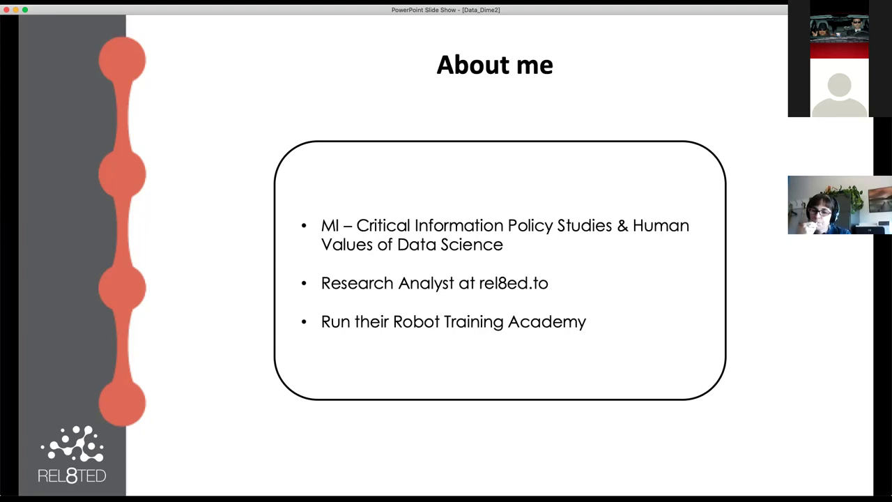
Step: Advance through Learning Outcome to the Tool Box slide, then bring the PowerPoint slide show back to the front
{"action": "left_click", "coordinate": [566, 202]}
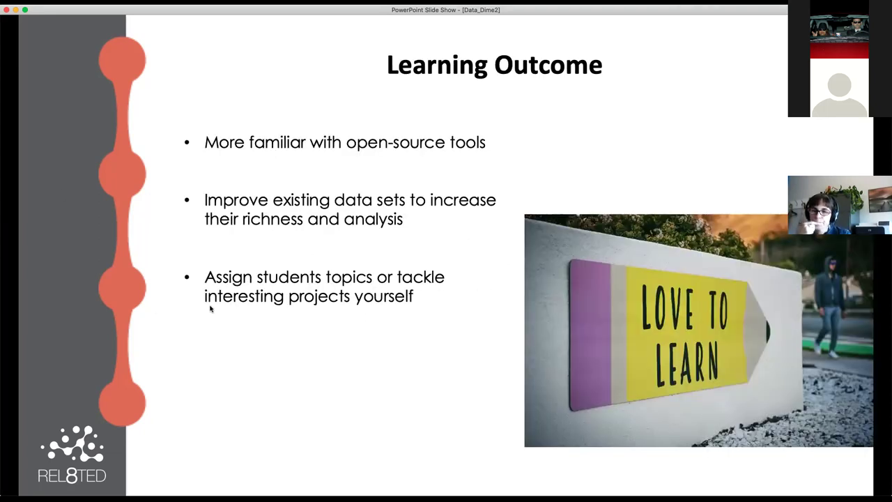
{"action": "left_click", "coordinate": [546, 309]}
{"action": "key", "text": "Left"}
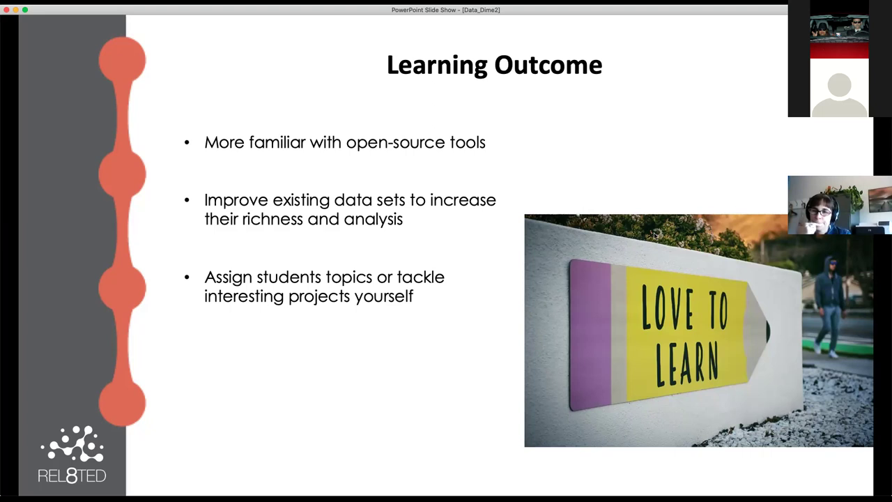
{"action": "left_click", "coordinate": [462, 239]}
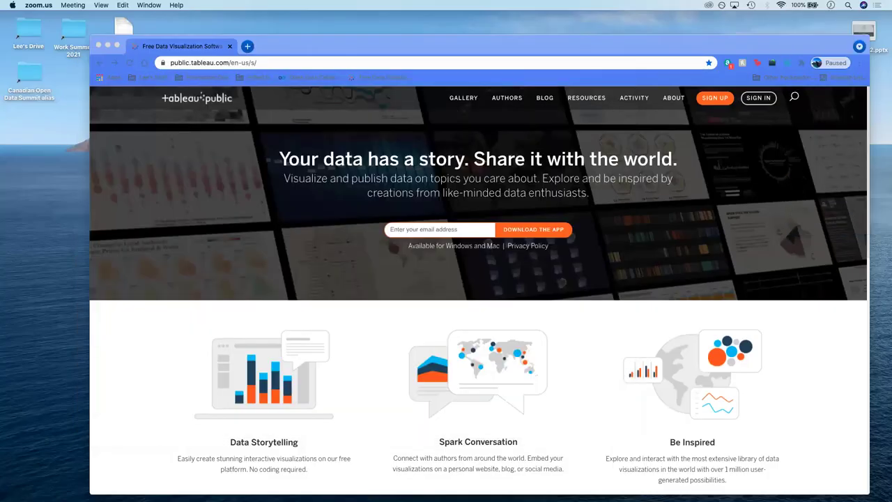
{"action": "mouse_move", "coordinate": [460, 491]}
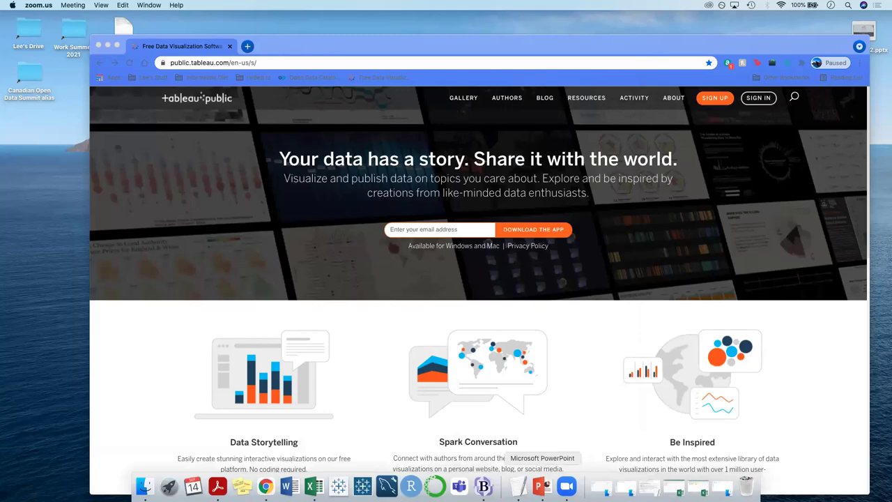
{"action": "left_click", "coordinate": [568, 463]}
Step: Present Data Project Introduction, Data Project Continued and Live Demonstration Part through to the end-of-show screen
{"action": "key", "text": "Left"}
{"action": "key", "text": "Left"}
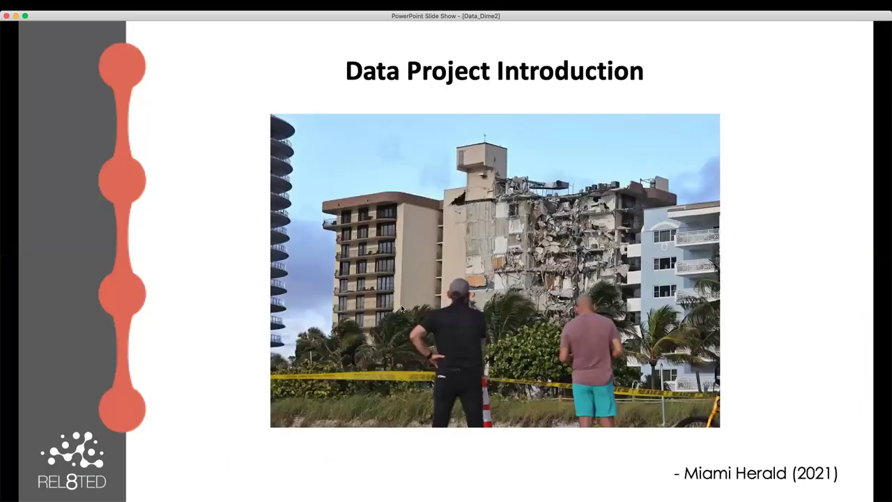
{"action": "key", "text": "Right"}
{"action": "left_click", "coordinate": [594, 263]}
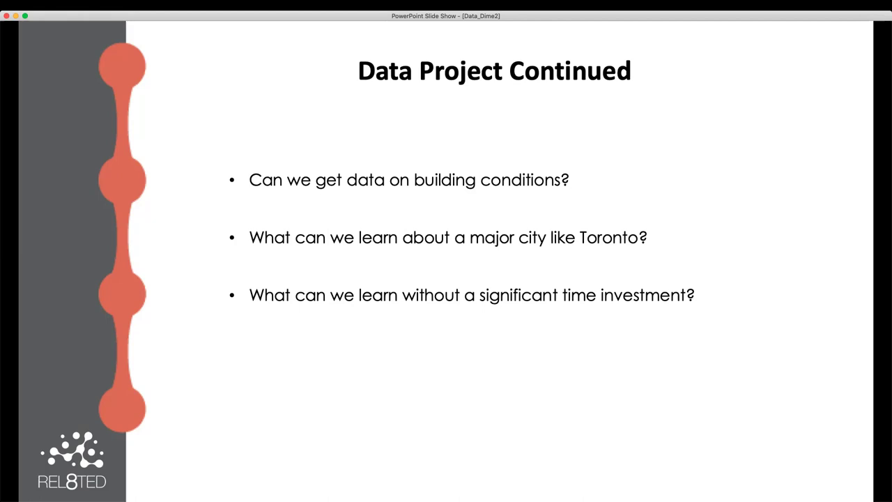
{"action": "left_click", "coordinate": [617, 263]}
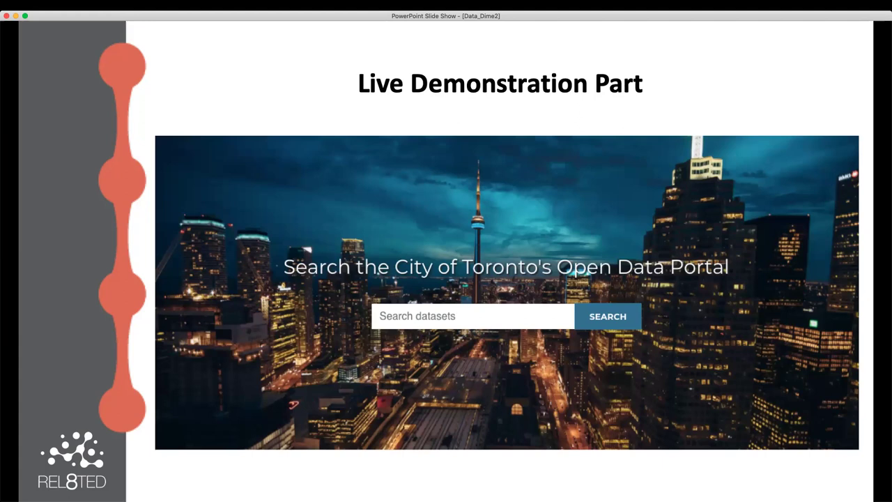
{"action": "left_click", "coordinate": [732, 279]}
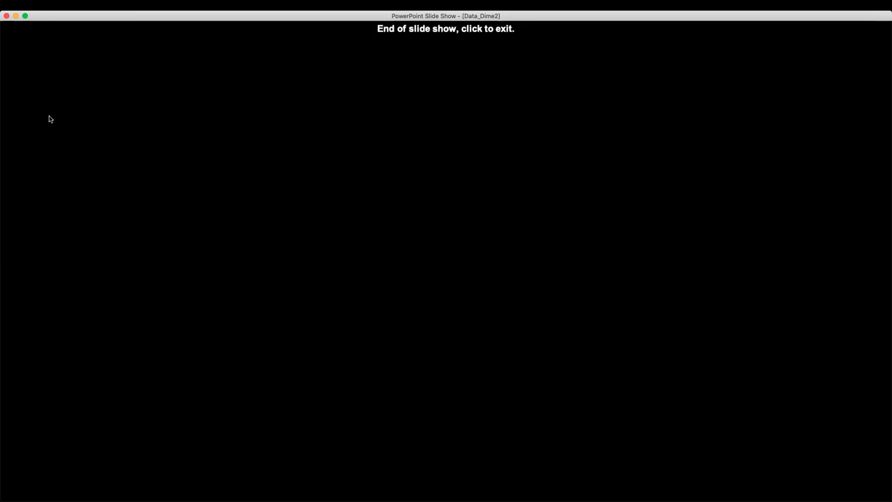
Step: Exit the finished slide show, dismiss the save prompt, leave full screen and bring Chrome forward
{"action": "left_click", "coordinate": [6, 16]}
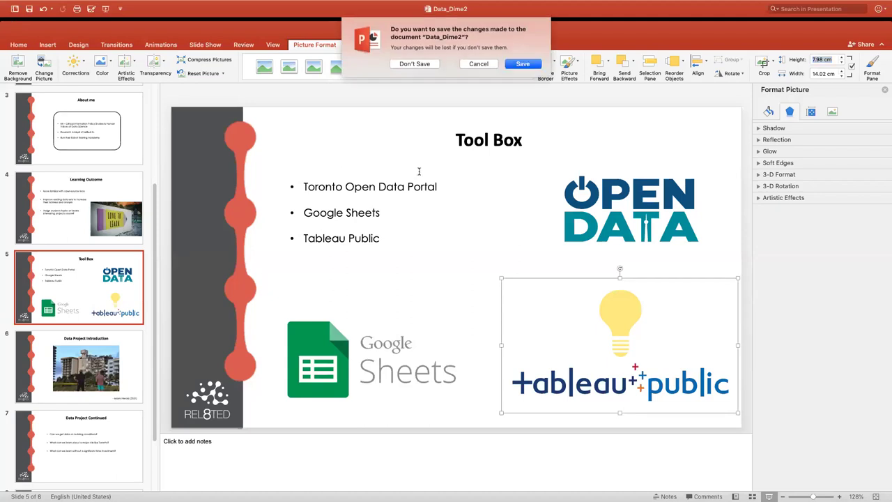
{"action": "left_click", "coordinate": [535, 65]}
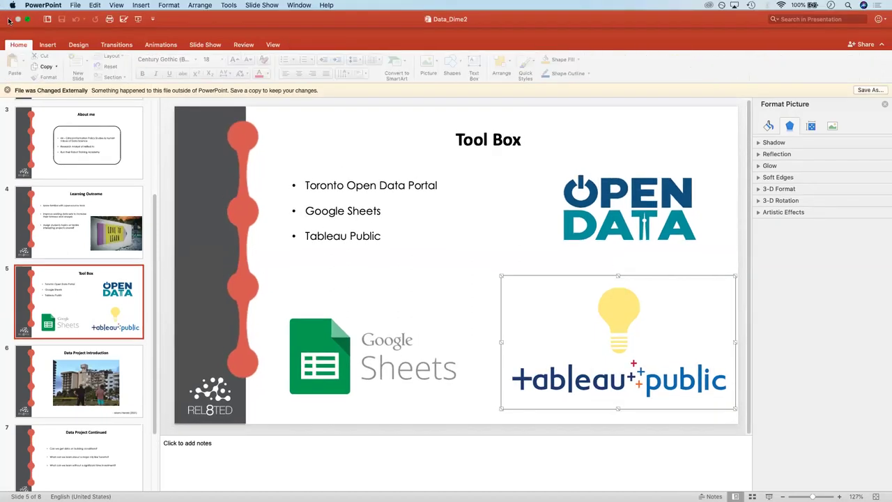
{"action": "left_click", "coordinate": [8, 18]}
{"action": "left_click", "coordinate": [530, 76]}
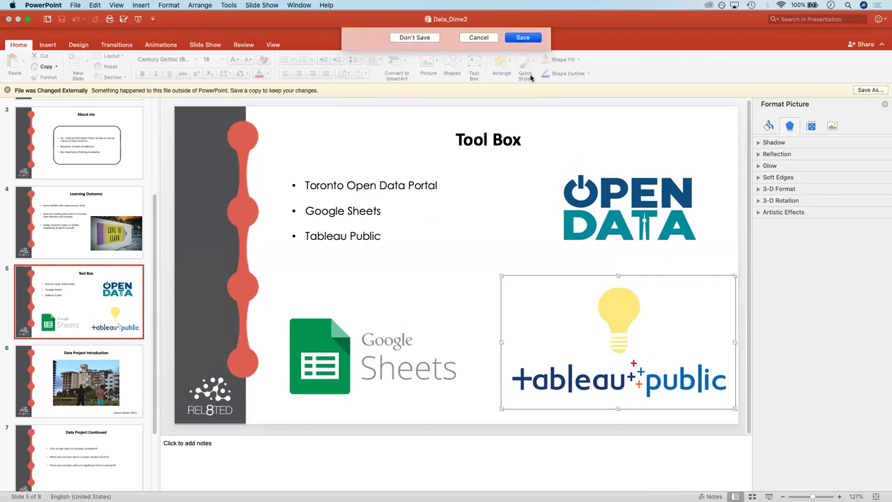
{"action": "left_click", "coordinate": [30, 23]}
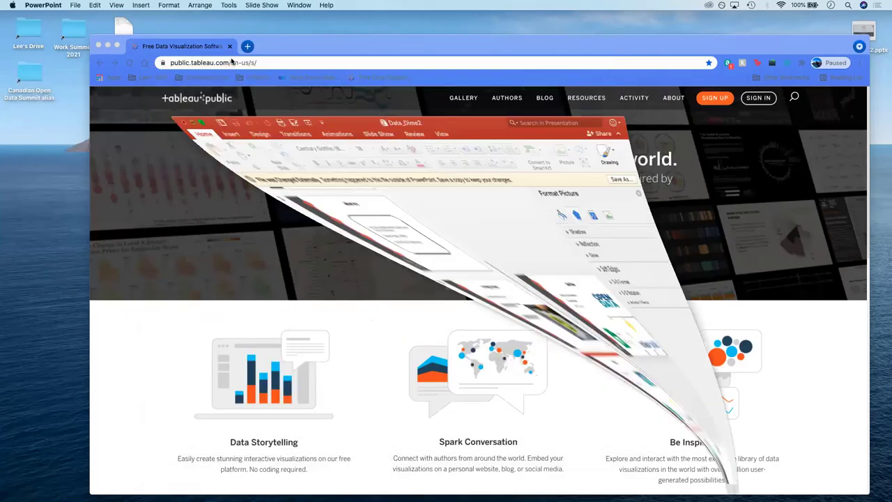
{"action": "left_click", "coordinate": [232, 62]}
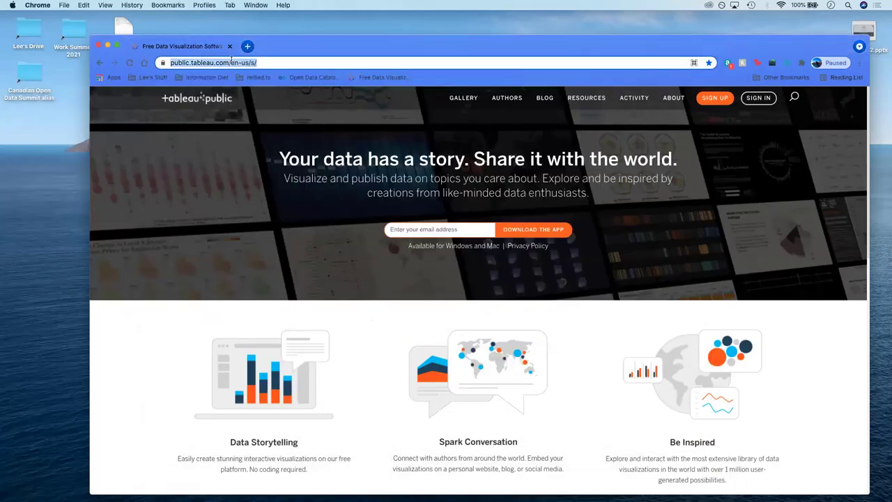
Step: Search the web for Toronto open data and go to the City of Toronto Open Data Portal
{"action": "type", "text": "Open Da"}
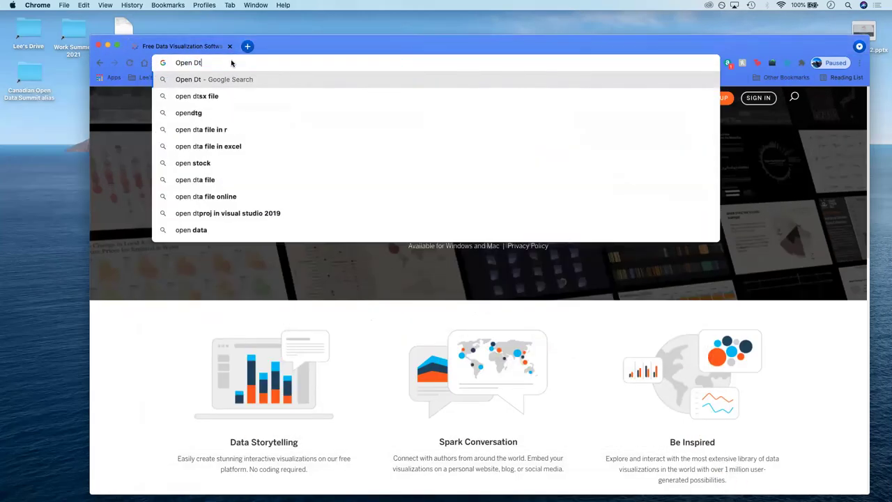
{"action": "left_click", "coordinate": [236, 81]}
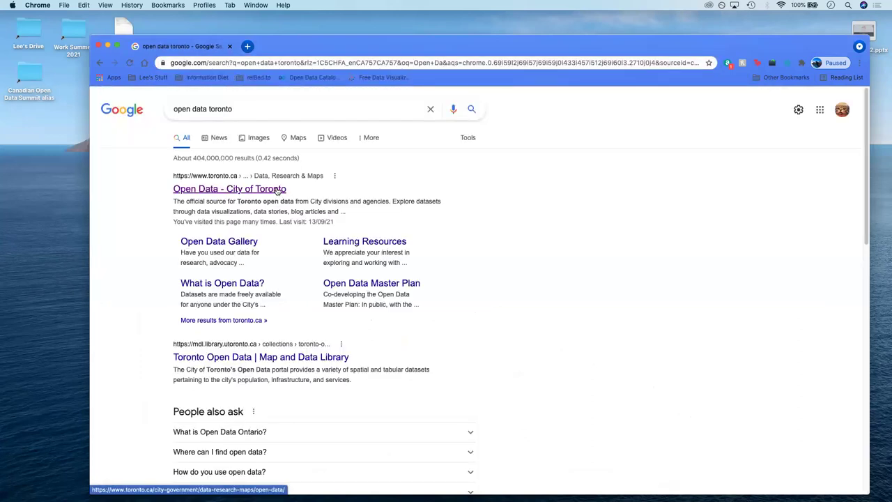
{"action": "left_click", "coordinate": [277, 192]}
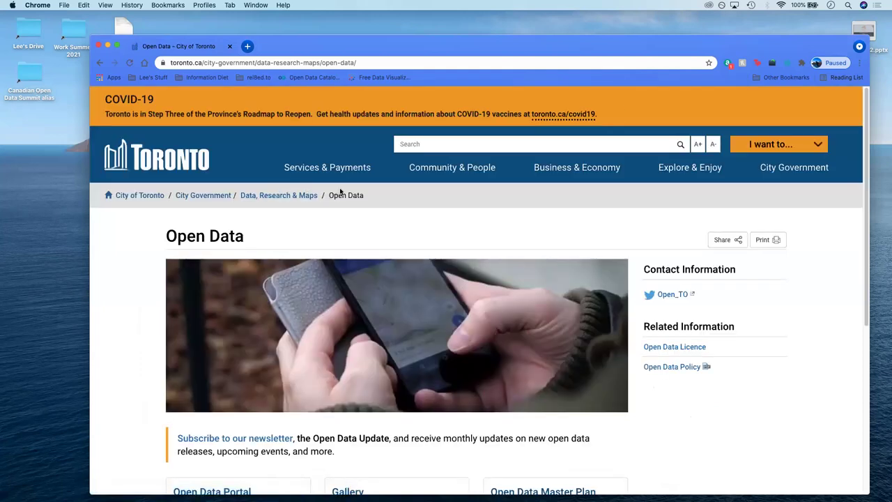
{"action": "scroll", "coordinate": [346, 195], "scroll_direction": "down", "scroll_amount": 5}
{"action": "scroll", "coordinate": [349, 202], "scroll_direction": "down", "scroll_amount": 2}
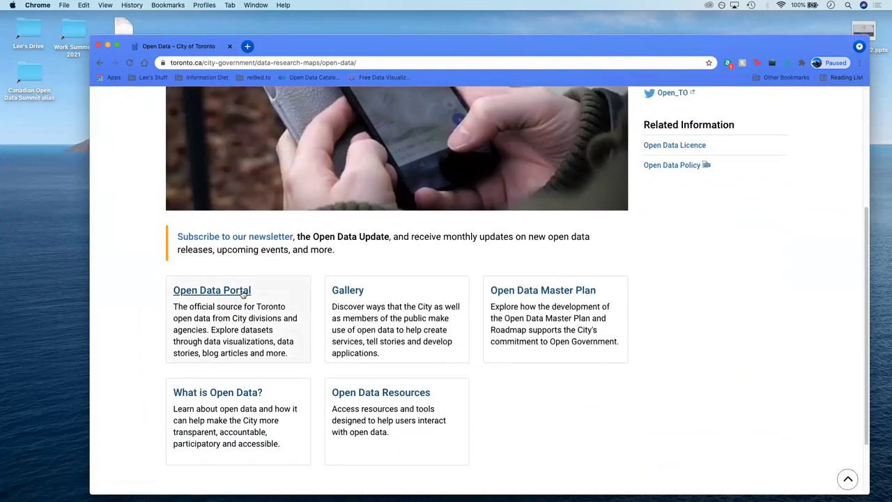
{"action": "left_click", "coordinate": [243, 292]}
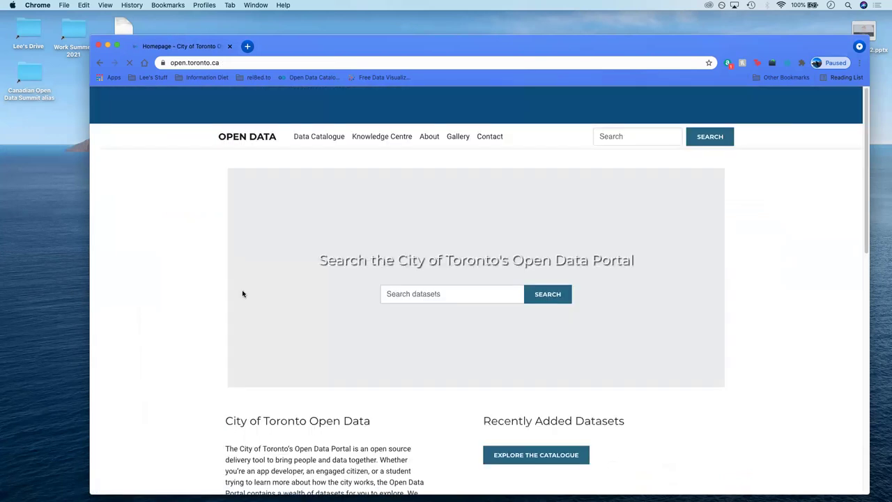
Step: Search the portal's datasets for 'Apartment Building'
{"action": "left_click", "coordinate": [469, 292]}
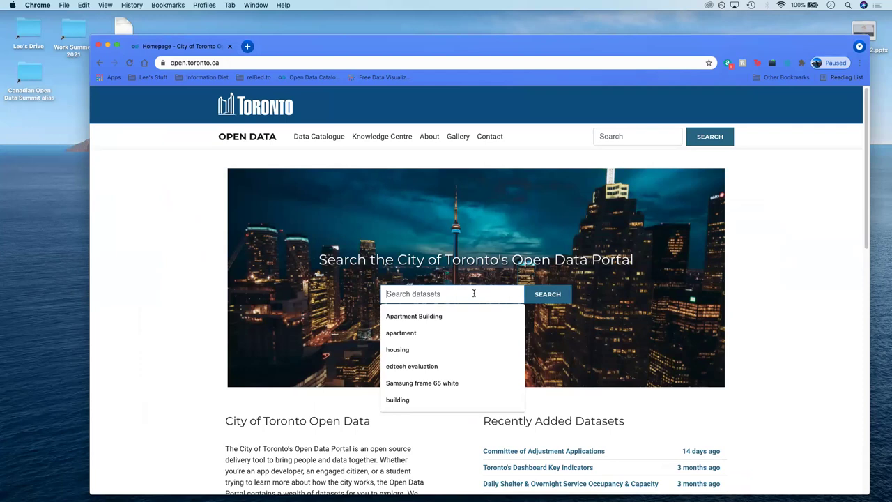
{"action": "key", "text": "Down"}
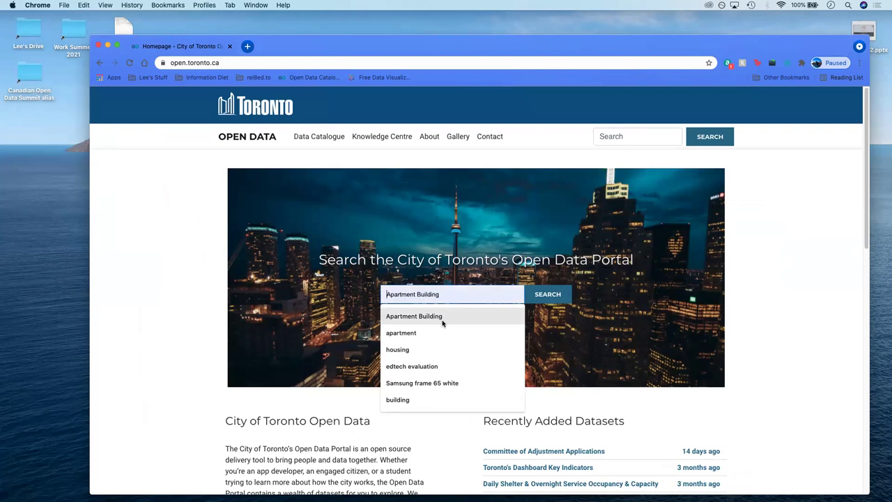
{"action": "left_click", "coordinate": [443, 294]}
{"action": "left_click", "coordinate": [442, 315]}
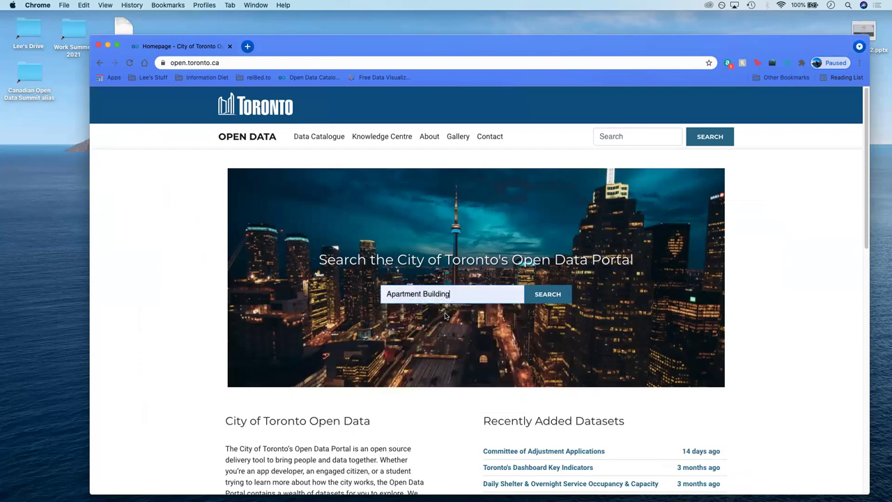
{"action": "left_click", "coordinate": [547, 295]}
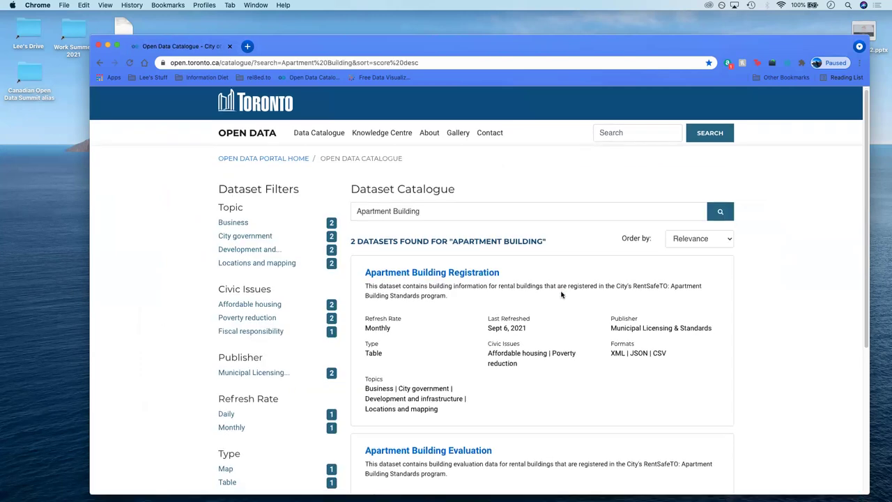
Step: Scroll through the two results, Apartment Building Registration and Apartment Building Evaluation
{"action": "scroll", "coordinate": [561, 294], "scroll_direction": "down", "scroll_amount": 3}
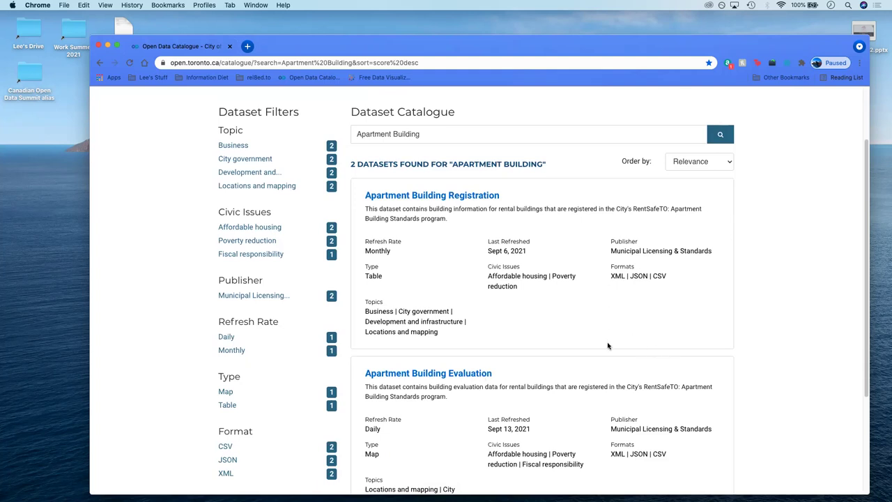
{"action": "scroll", "coordinate": [602, 337], "scroll_direction": "down", "scroll_amount": 1}
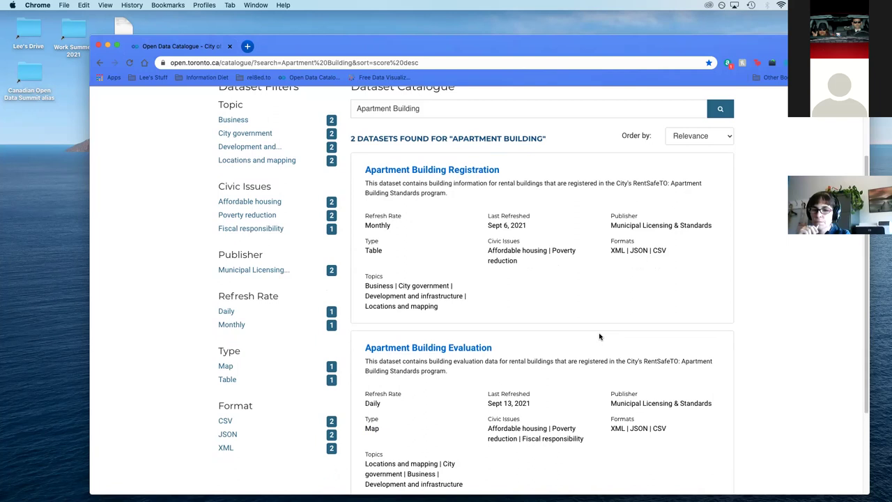
{"action": "scroll", "coordinate": [568, 341], "scroll_direction": "up", "scroll_amount": 1}
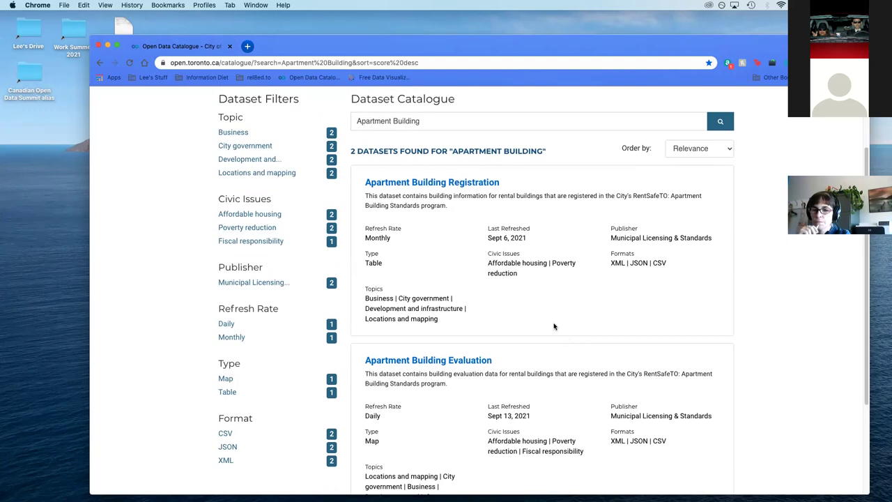
{"action": "scroll", "coordinate": [553, 326], "scroll_direction": "down", "scroll_amount": 3}
{"action": "scroll", "coordinate": [560, 325], "scroll_direction": "up", "scroll_amount": 3}
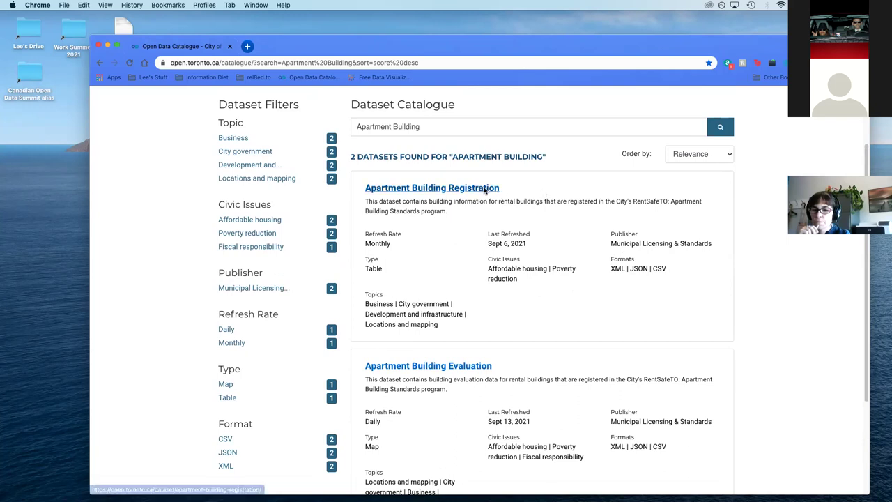
{"action": "right_click", "coordinate": [487, 189]}
{"action": "left_click", "coordinate": [492, 192]}
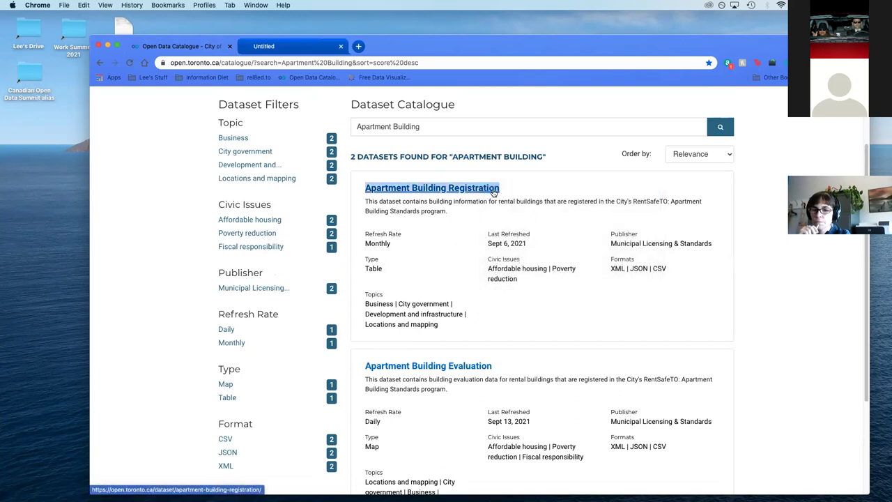
{"action": "left_click", "coordinate": [297, 47]}
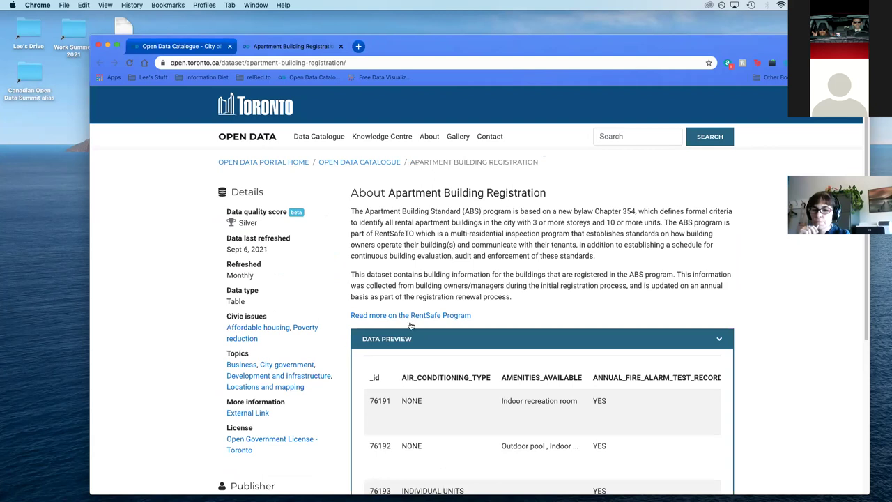
{"action": "scroll", "coordinate": [707, 356], "scroll_direction": "down", "scroll_amount": 4}
{"action": "scroll", "coordinate": [774, 339], "scroll_direction": "down", "scroll_amount": 4}
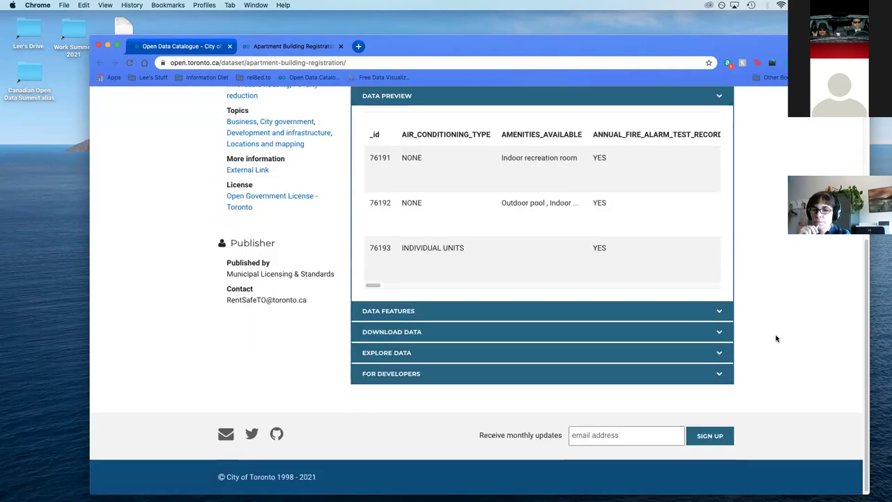
{"action": "scroll", "coordinate": [777, 336], "scroll_direction": "up", "scroll_amount": 6}
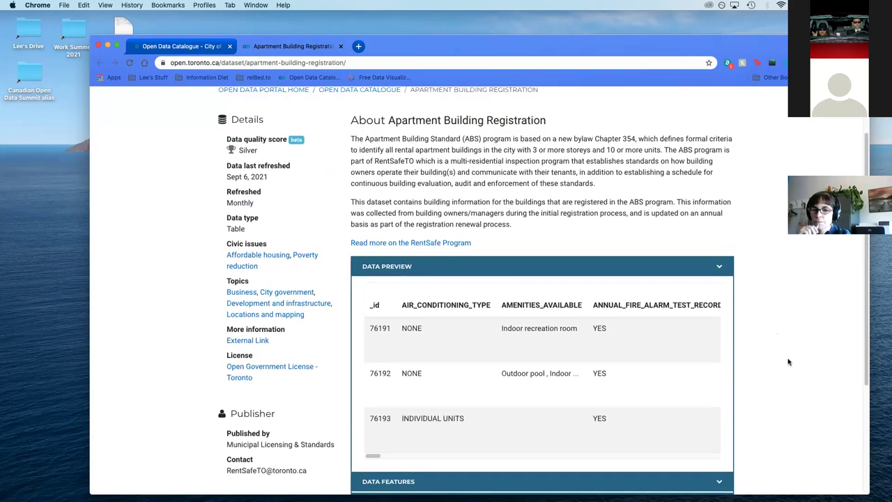
{"action": "scroll", "coordinate": [792, 364], "scroll_direction": "down", "scroll_amount": 1}
{"action": "scroll", "coordinate": [810, 370], "scroll_direction": "down", "scroll_amount": 1}
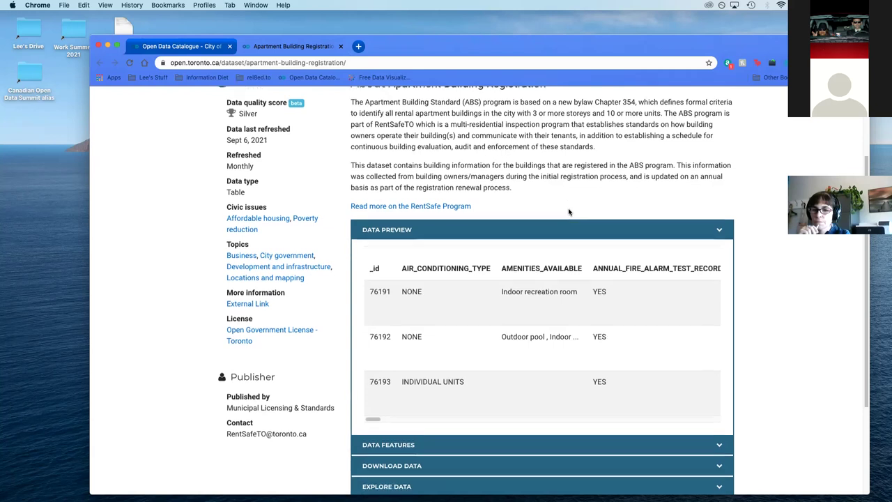
{"action": "scroll", "coordinate": [568, 212], "scroll_direction": "down", "scroll_amount": 2}
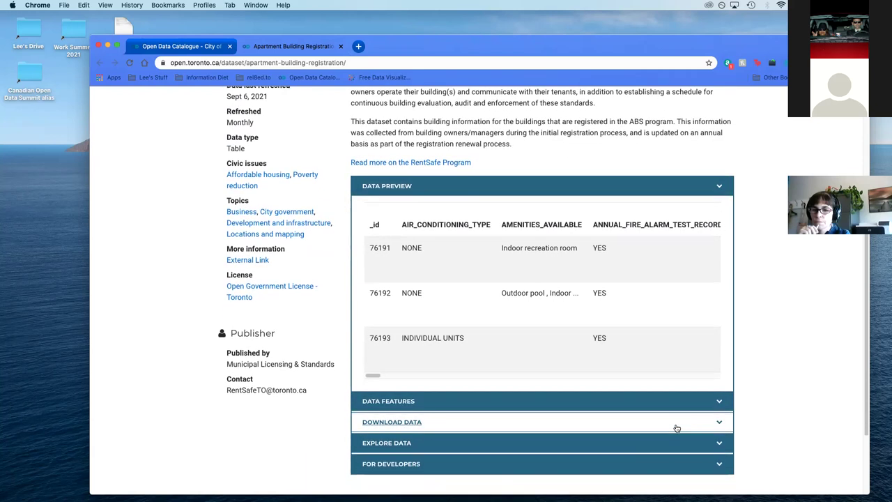
Step: Expand the Data Features column descriptions and read through them down to the FIRE_ALARM field
{"action": "left_click", "coordinate": [711, 402]}
{"action": "scroll", "coordinate": [631, 404], "scroll_direction": "down", "scroll_amount": 2}
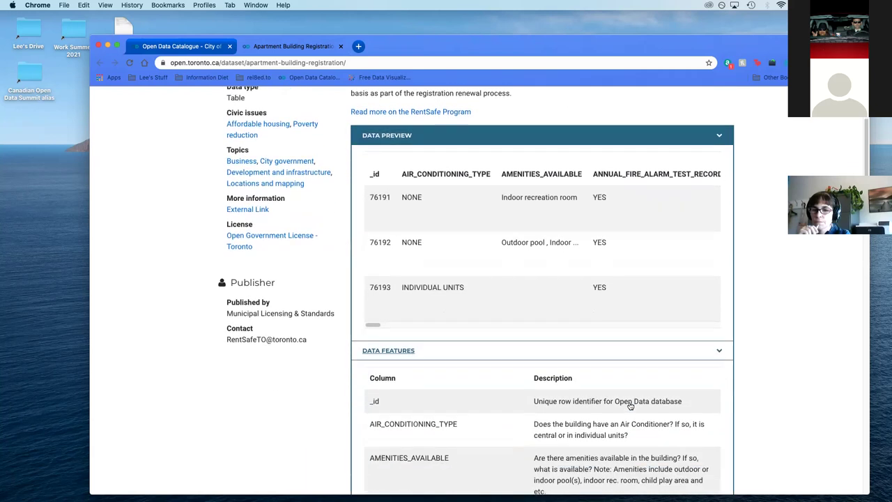
{"action": "scroll", "coordinate": [634, 387], "scroll_direction": "down", "scroll_amount": 3}
{"action": "scroll", "coordinate": [638, 369], "scroll_direction": "down", "scroll_amount": 7}
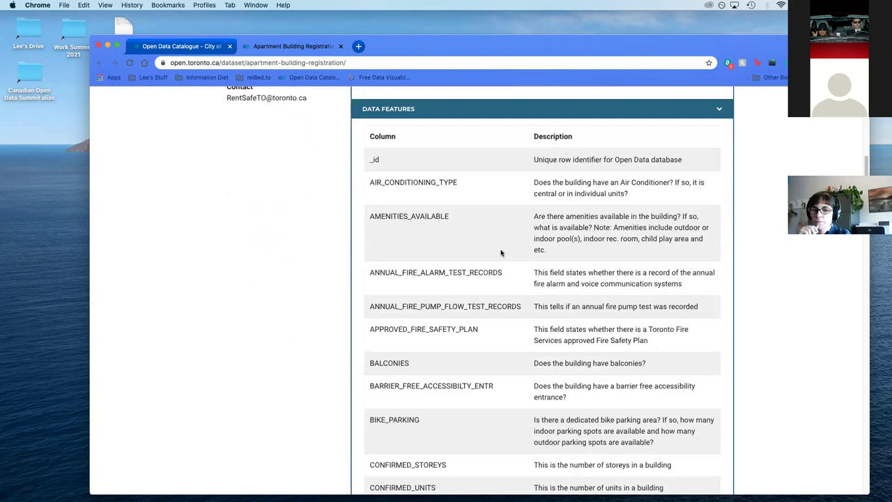
{"action": "scroll", "coordinate": [499, 272], "scroll_direction": "down", "scroll_amount": 5}
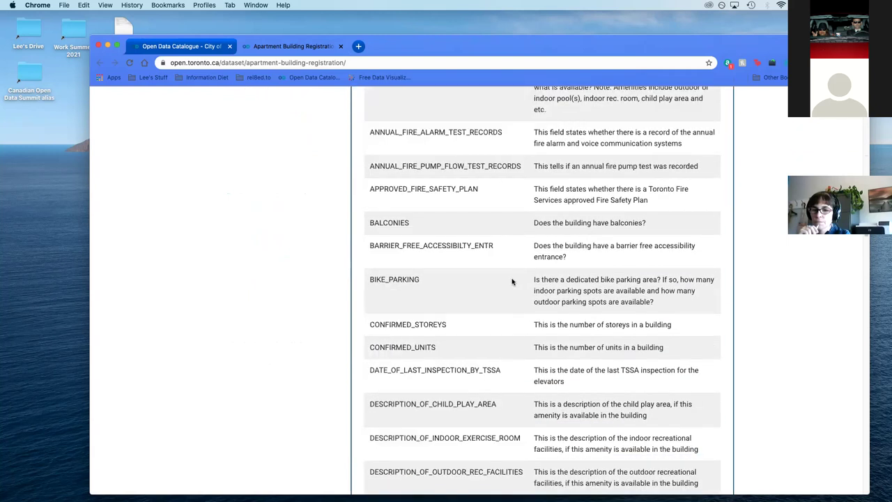
{"action": "scroll", "coordinate": [512, 279], "scroll_direction": "down", "scroll_amount": 2}
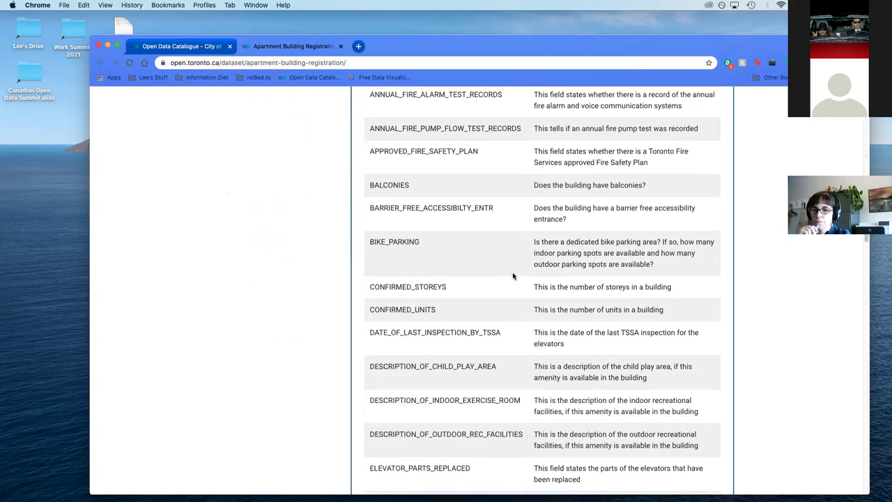
{"action": "scroll", "coordinate": [513, 276], "scroll_direction": "down", "scroll_amount": 1}
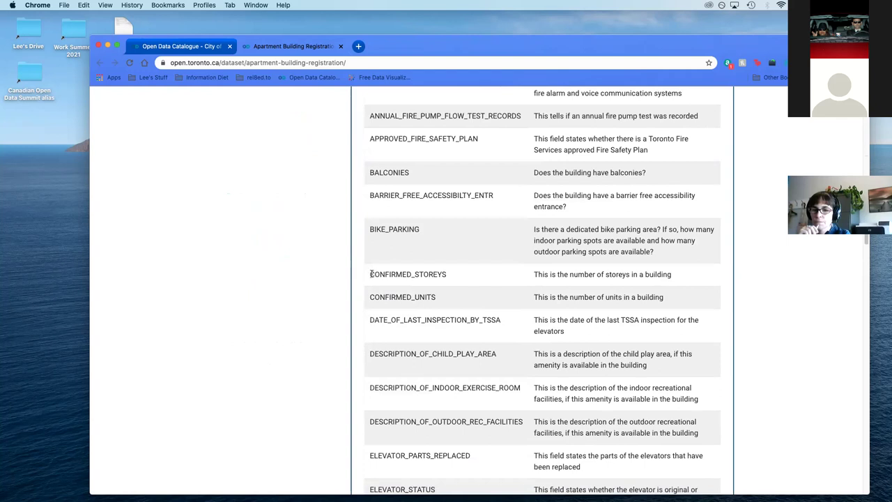
{"action": "left_click_drag", "start_coordinate": [540, 274], "coordinate": [671, 275]}
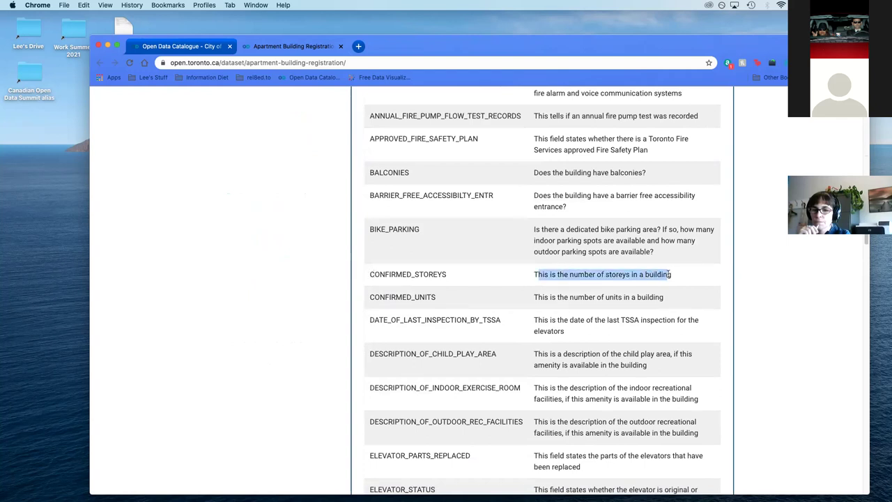
{"action": "scroll", "coordinate": [609, 288], "scroll_direction": "down", "scroll_amount": 1}
{"action": "scroll", "coordinate": [610, 287], "scroll_direction": "down", "scroll_amount": 3}
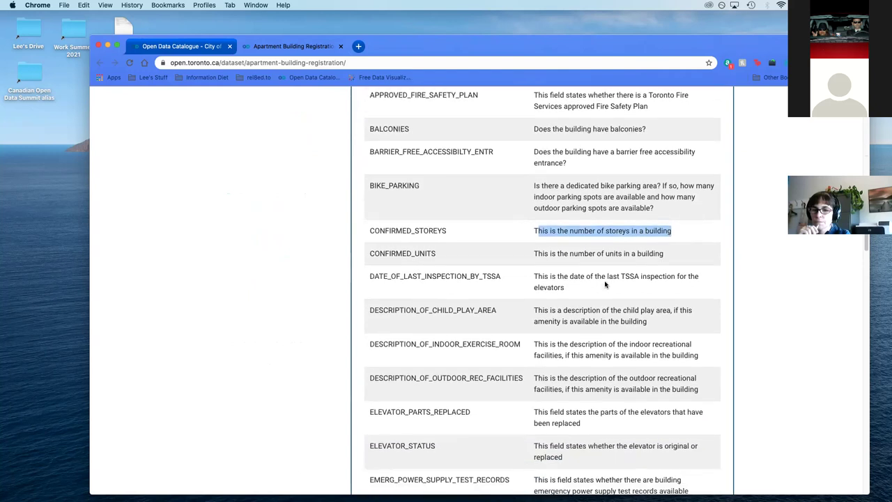
{"action": "left_click_drag", "start_coordinate": [663, 247], "coordinate": [533, 249]}
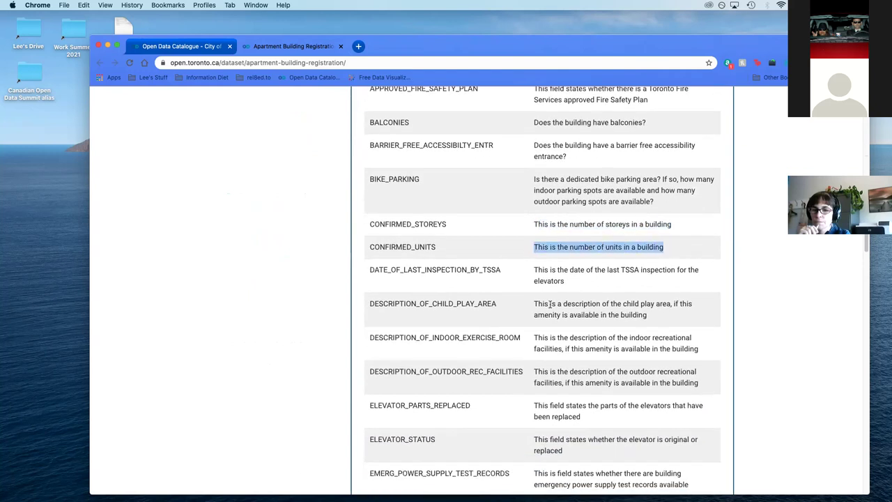
{"action": "scroll", "coordinate": [549, 303], "scroll_direction": "down", "scroll_amount": 5}
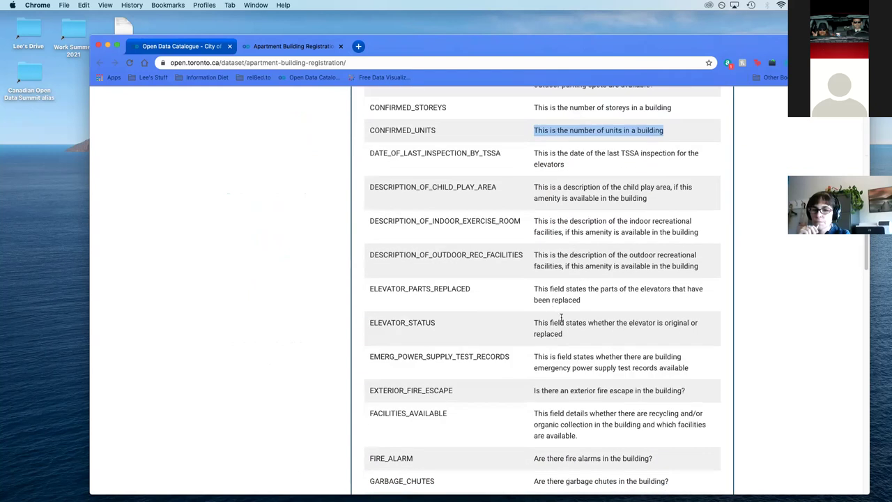
{"action": "scroll", "coordinate": [553, 348], "scroll_direction": "down", "scroll_amount": 3}
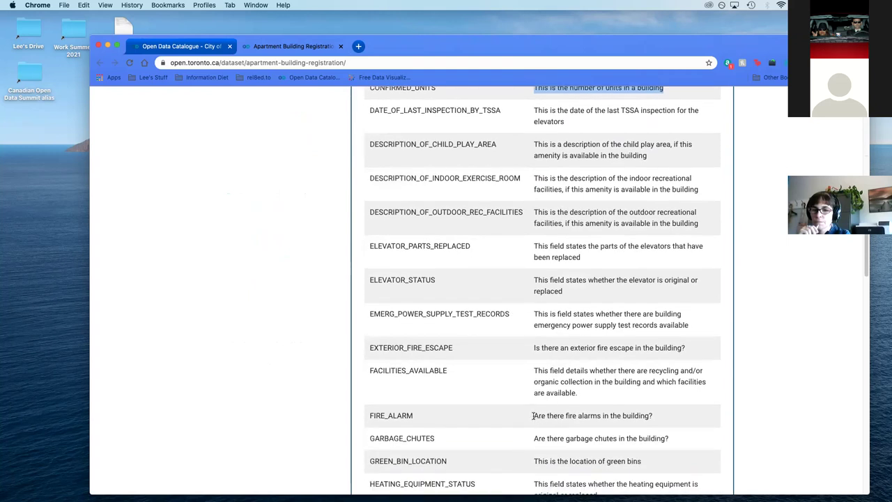
{"action": "left_click_drag", "start_coordinate": [534, 417], "coordinate": [666, 418]}
{"action": "left_click", "coordinate": [673, 417]}
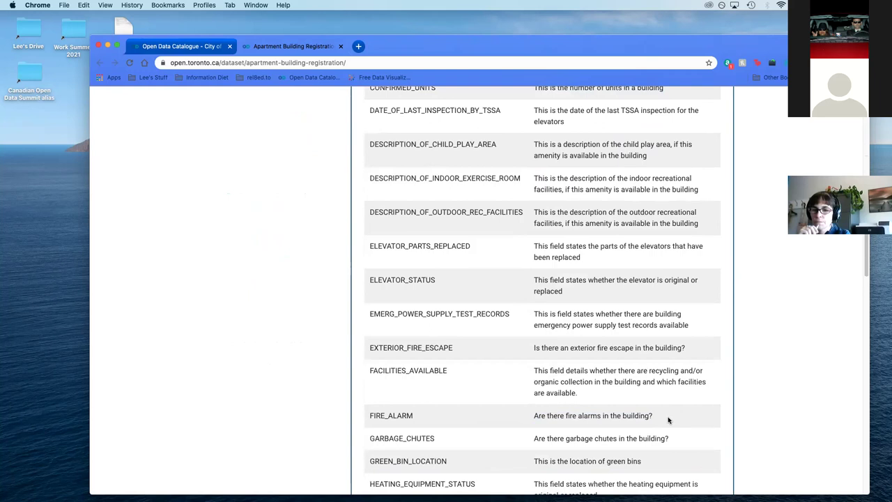
Step: Scroll on to the end of the Column/Description table, highlighting the RSN field name
{"action": "scroll", "coordinate": [658, 419], "scroll_direction": "down", "scroll_amount": 2}
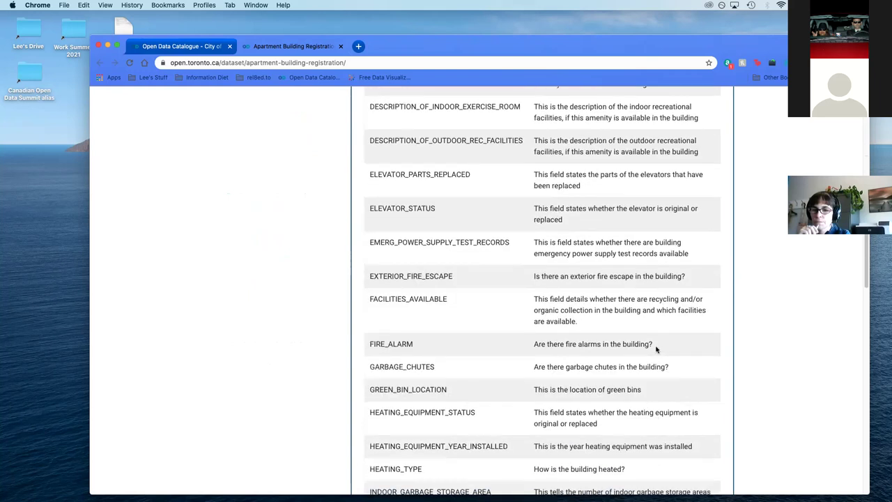
{"action": "scroll", "coordinate": [656, 351], "scroll_direction": "down", "scroll_amount": 1}
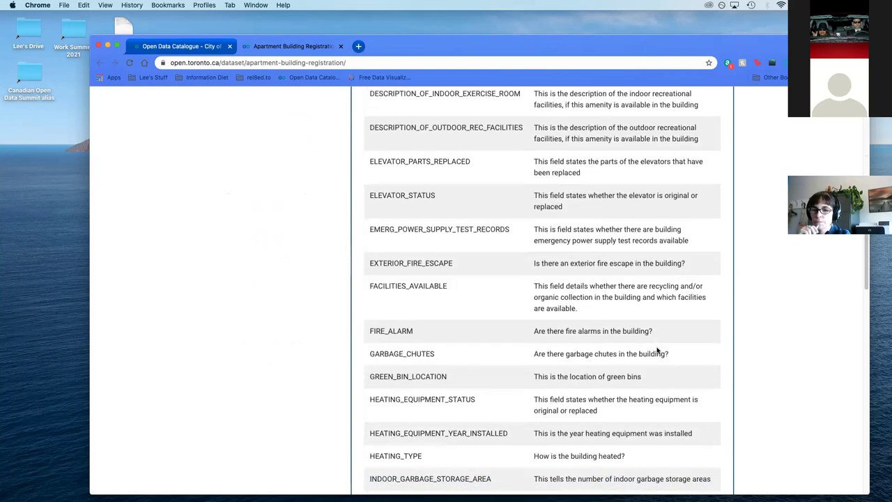
{"action": "scroll", "coordinate": [657, 351], "scroll_direction": "down", "scroll_amount": 1}
{"action": "scroll", "coordinate": [667, 363], "scroll_direction": "down", "scroll_amount": 6}
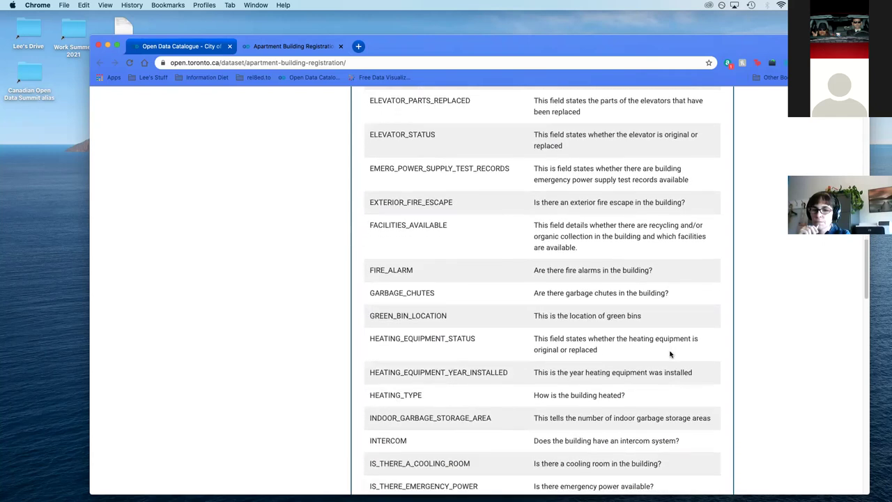
{"action": "scroll", "coordinate": [663, 380], "scroll_direction": "down", "scroll_amount": 3}
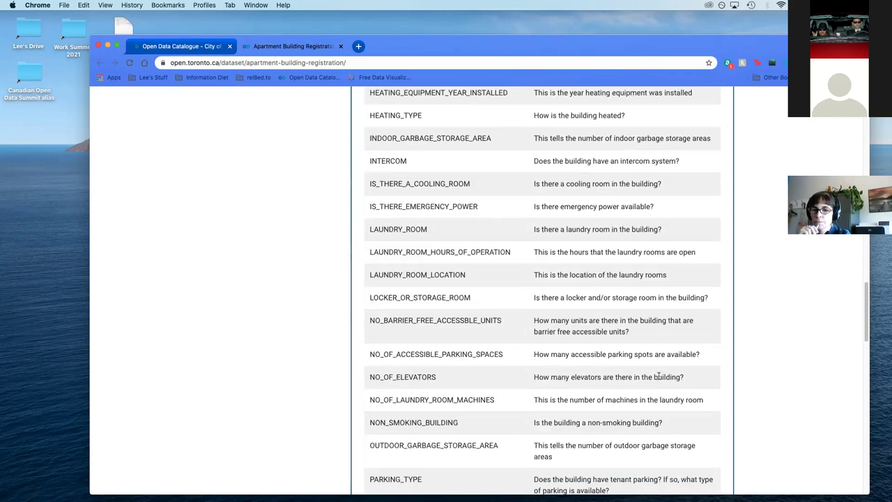
{"action": "left_click_drag", "start_coordinate": [868, 301], "coordinate": [868, 364]}
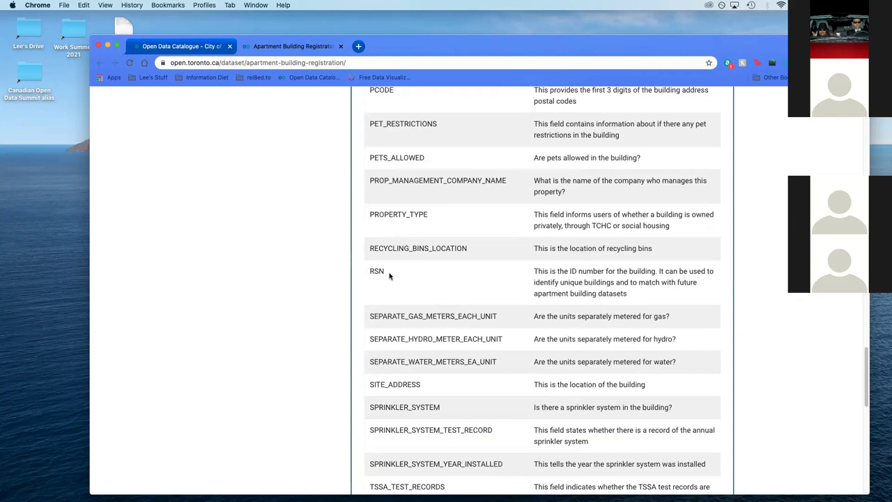
{"action": "left_click_drag", "start_coordinate": [389, 275], "coordinate": [369, 274]}
{"action": "left_click", "coordinate": [557, 270]}
{"action": "left_click_drag", "start_coordinate": [393, 276], "coordinate": [365, 270]}
{"action": "scroll", "coordinate": [418, 286], "scroll_direction": "up", "scroll_amount": 15}
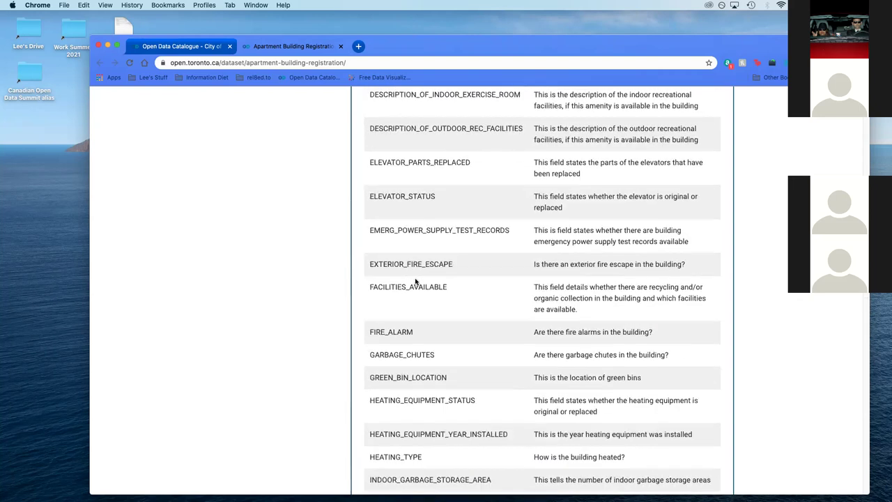
{"action": "scroll", "coordinate": [417, 286], "scroll_direction": "up", "scroll_amount": 5}
{"action": "scroll", "coordinate": [665, 364], "scroll_direction": "down", "scroll_amount": 20}
{"action": "scroll", "coordinate": [665, 364], "scroll_direction": "down", "scroll_amount": 10}
Step: Expand Download Data and download the Apartment Building Registration Data in CSV format
{"action": "left_click", "coordinate": [717, 333]}
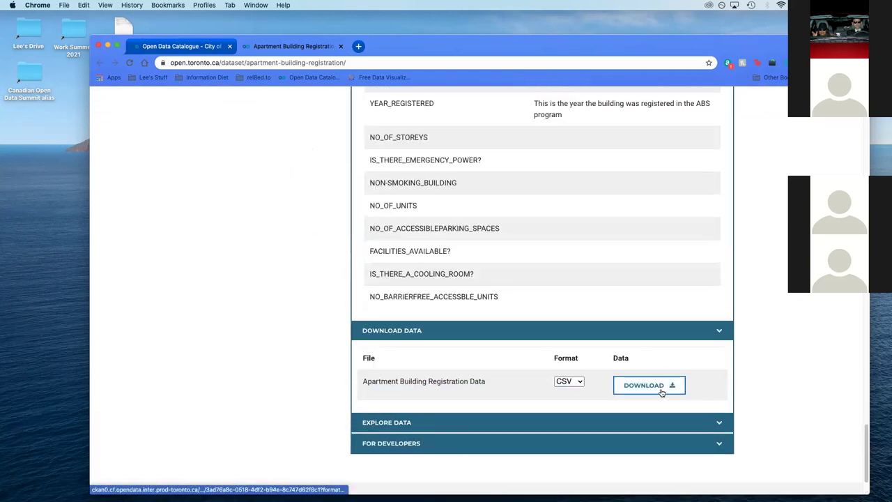
{"action": "left_click", "coordinate": [662, 391]}
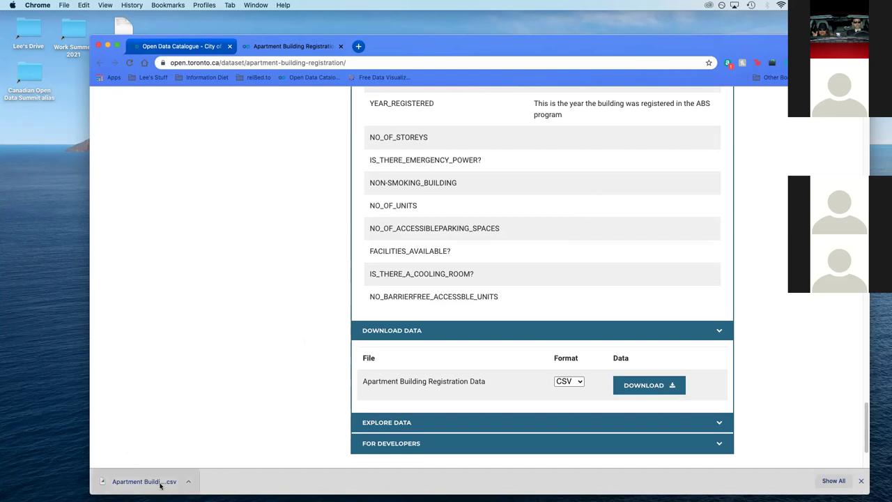
{"action": "scroll", "coordinate": [279, 335], "scroll_direction": "up", "scroll_amount": 15}
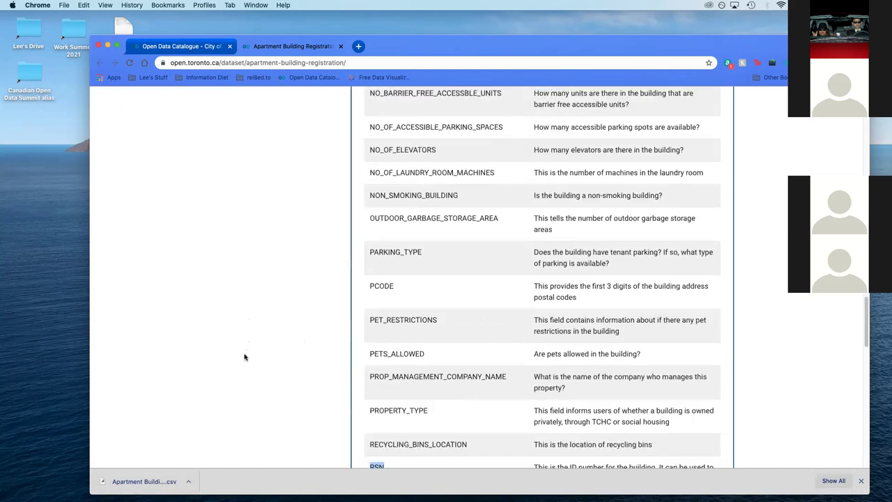
{"action": "scroll", "coordinate": [223, 257], "scroll_direction": "up", "scroll_amount": 15}
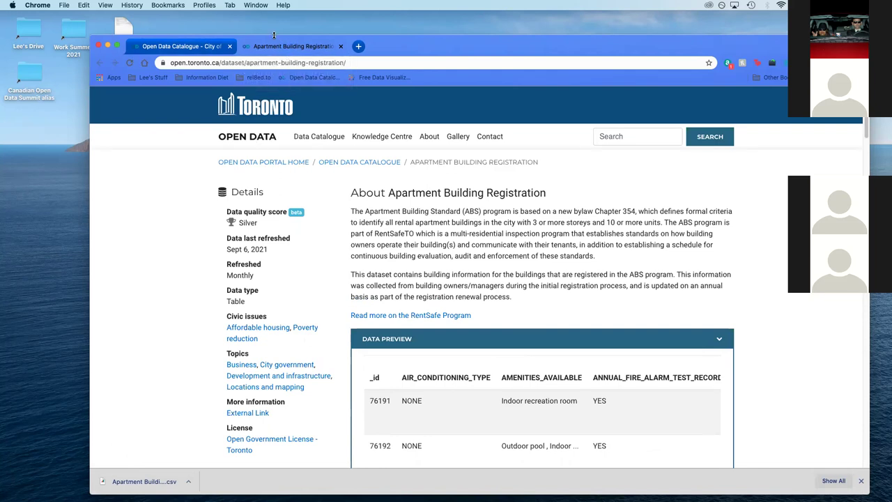
{"action": "left_click_drag", "start_coordinate": [337, 49], "coordinate": [327, 71]}
{"action": "left_click", "coordinate": [330, 68]}
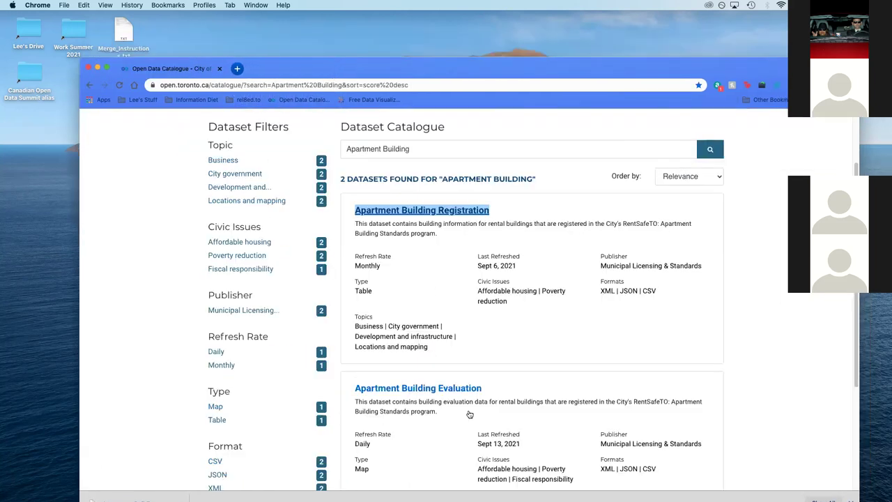
{"action": "right_click", "coordinate": [471, 389]}
{"action": "left_click", "coordinate": [494, 375]}
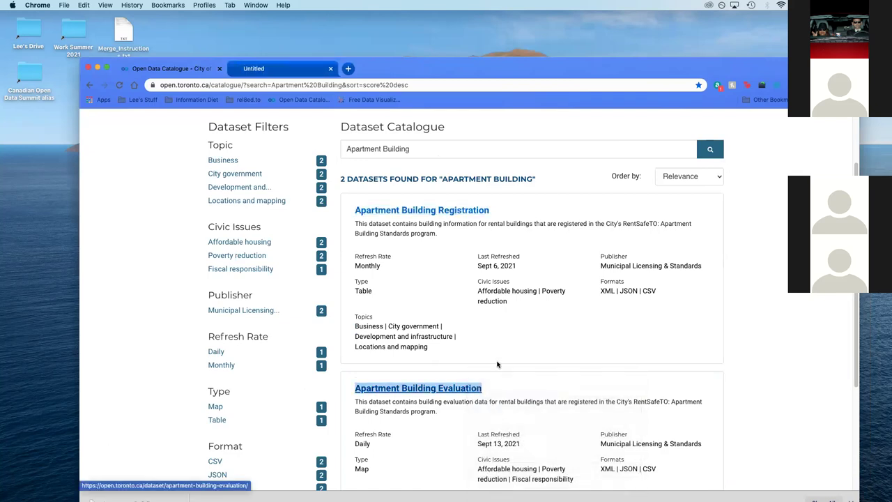
{"action": "left_click", "coordinate": [286, 66]}
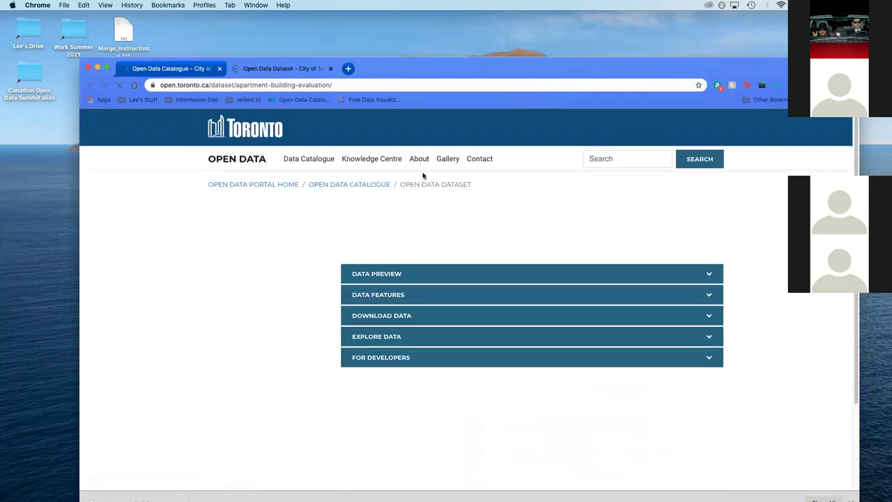
{"action": "scroll", "coordinate": [755, 341], "scroll_direction": "down", "scroll_amount": 10}
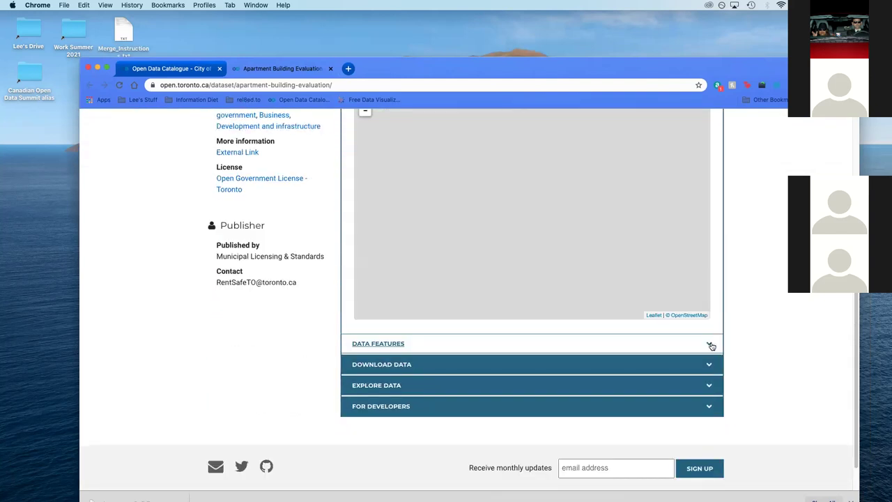
{"action": "left_click", "coordinate": [710, 344]}
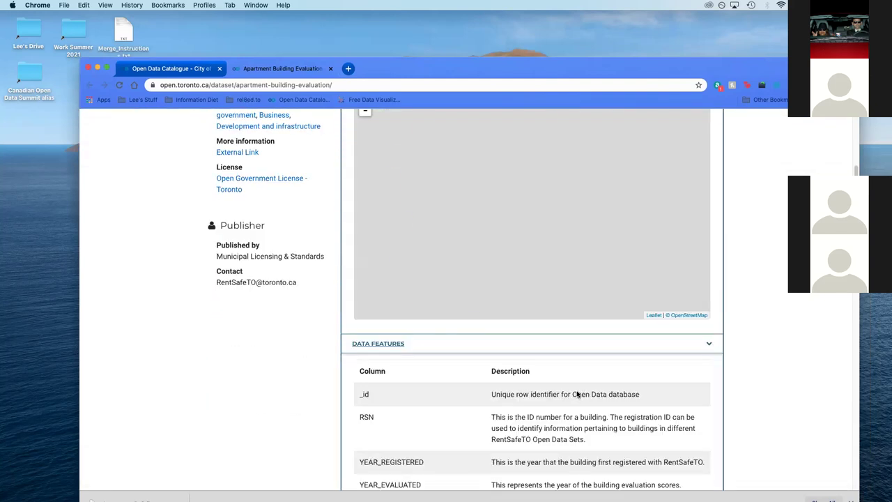
{"action": "scroll", "coordinate": [578, 394], "scroll_direction": "down", "scroll_amount": 3}
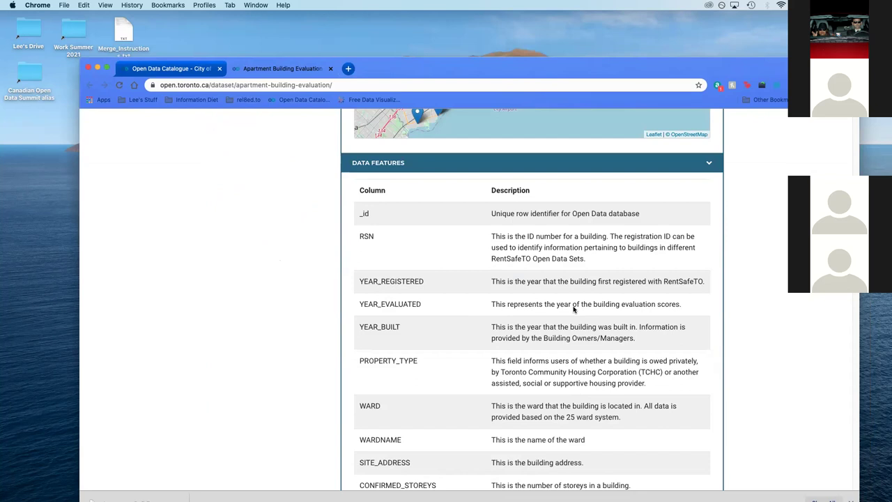
{"action": "scroll", "coordinate": [637, 317], "scroll_direction": "down", "scroll_amount": 2}
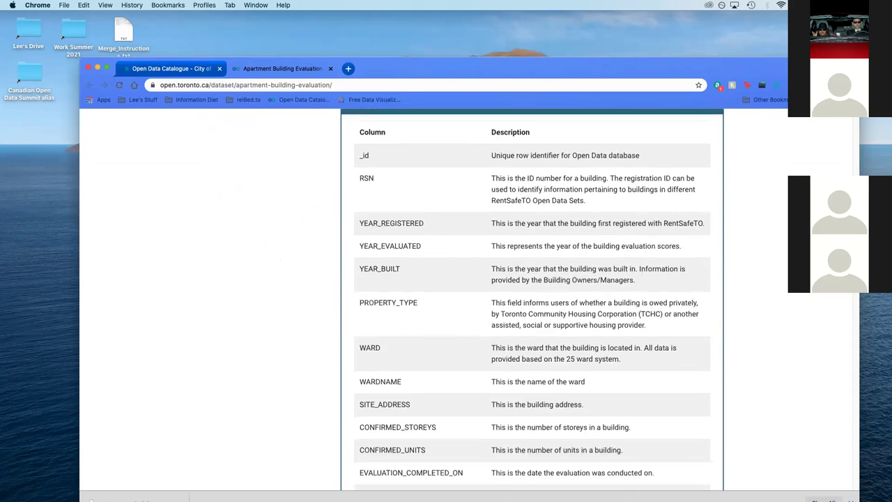
{"action": "scroll", "coordinate": [531, 300], "scroll_direction": "down", "scroll_amount": 2}
{"action": "scroll", "coordinate": [531, 300], "scroll_direction": "down", "scroll_amount": 8}
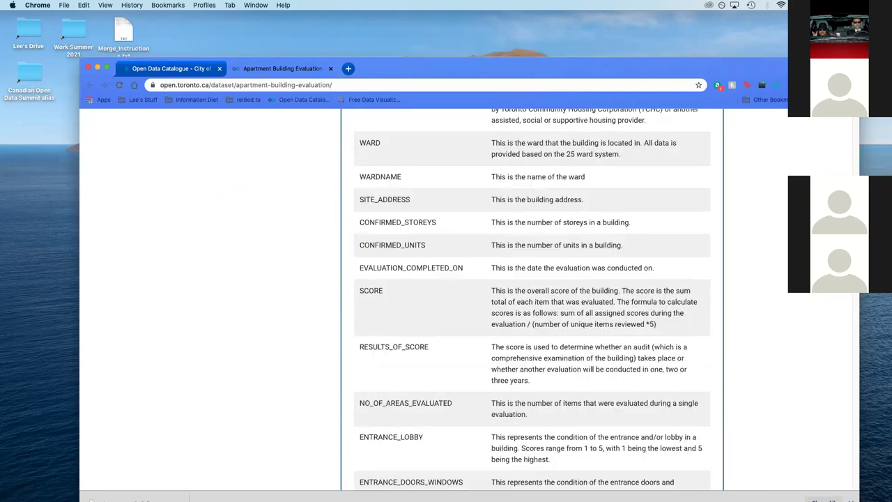
{"action": "scroll", "coordinate": [859, 297], "scroll_direction": "down", "scroll_amount": 7}
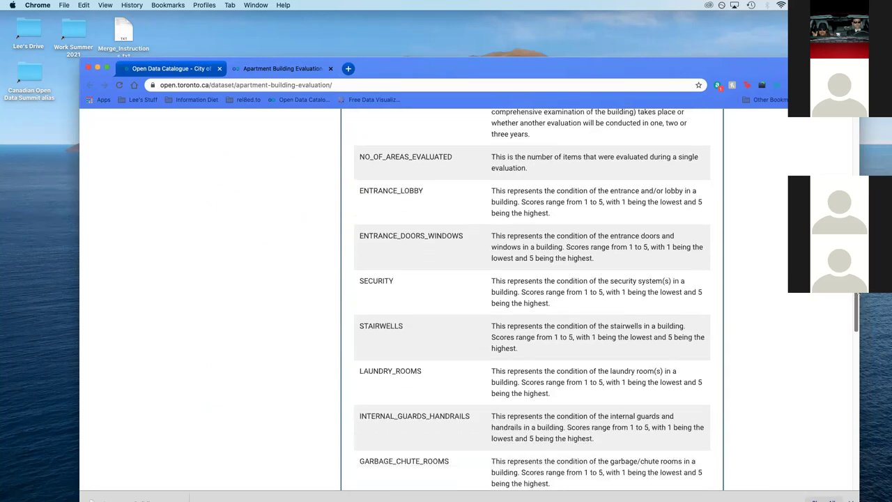
{"action": "scroll", "coordinate": [859, 298], "scroll_direction": "down", "scroll_amount": 1}
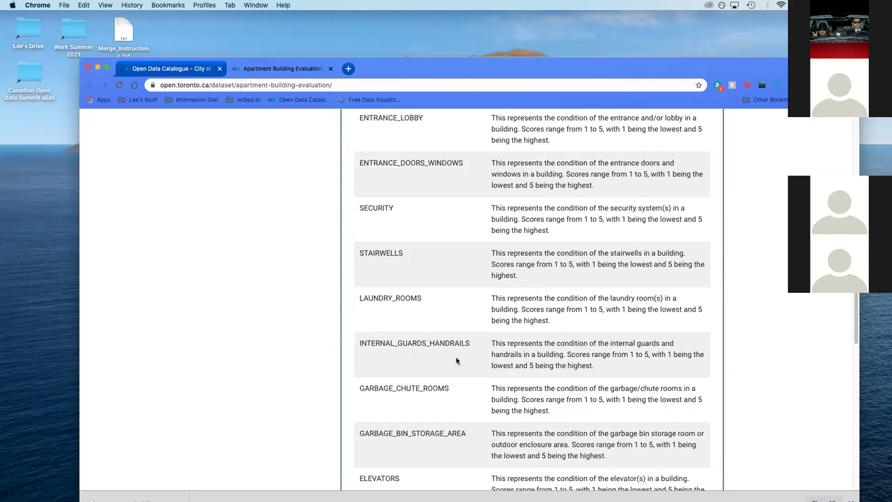
{"action": "scroll", "coordinate": [446, 390], "scroll_direction": "down", "scroll_amount": 4}
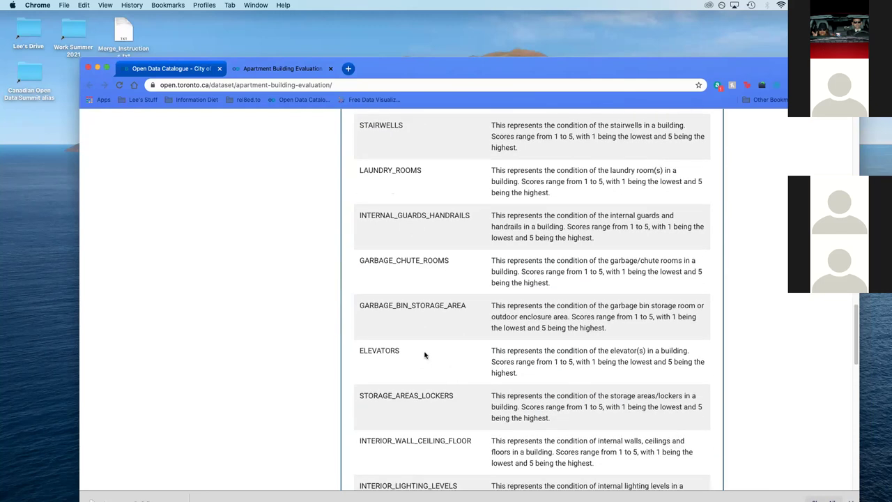
{"action": "scroll", "coordinate": [443, 367], "scroll_direction": "down", "scroll_amount": 8}
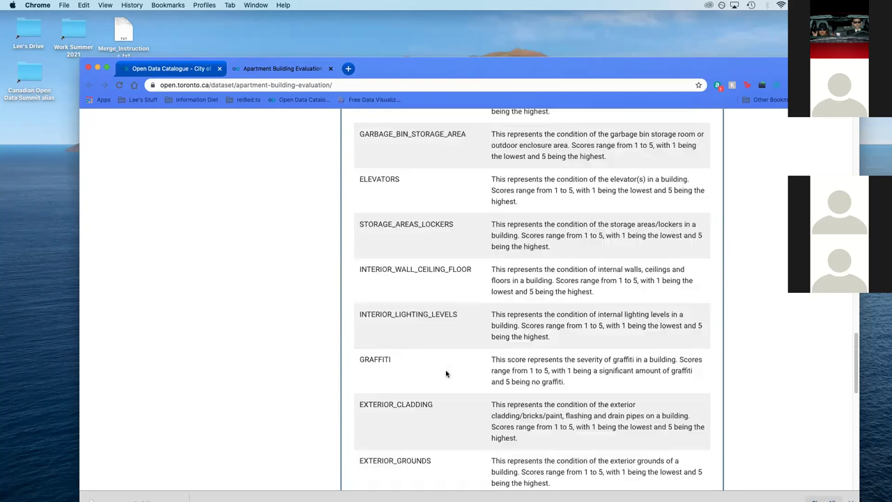
{"action": "scroll", "coordinate": [441, 334], "scroll_direction": "down", "scroll_amount": 2}
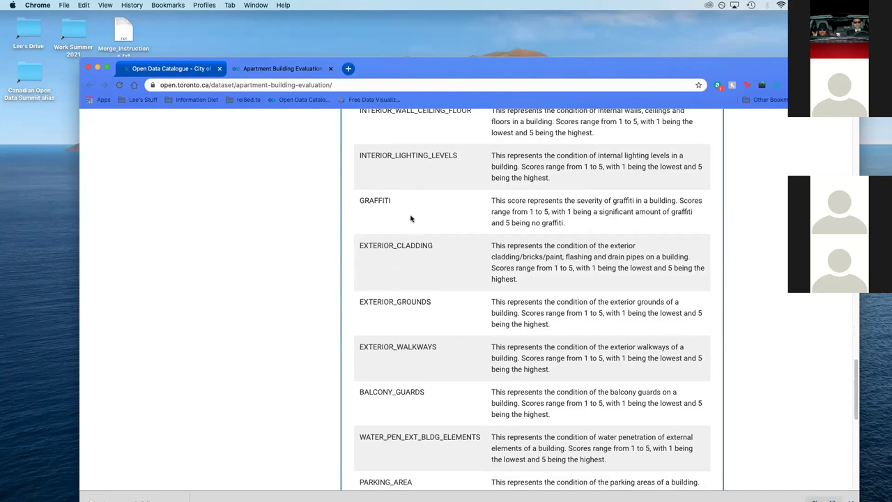
{"action": "left_click_drag", "start_coordinate": [396, 204], "coordinate": [360, 201]}
{"action": "scroll", "coordinate": [418, 259], "scroll_direction": "down", "scroll_amount": 1}
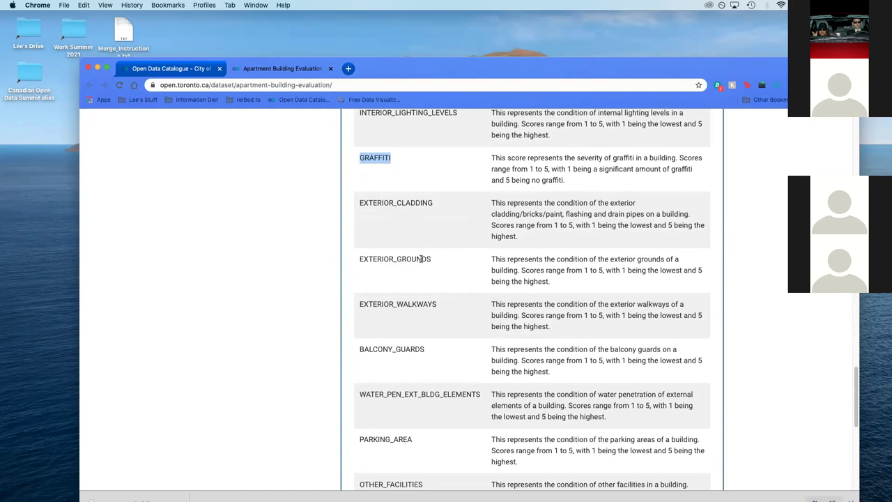
{"action": "scroll", "coordinate": [430, 277], "scroll_direction": "down", "scroll_amount": 3}
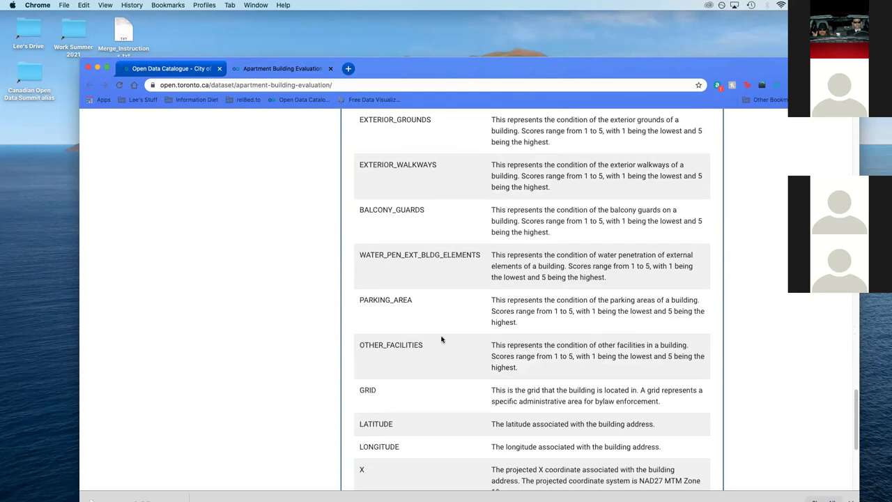
{"action": "left_click_drag", "start_coordinate": [365, 298], "coordinate": [362, 297]}
{"action": "scroll", "coordinate": [450, 320], "scroll_direction": "up", "scroll_amount": 3}
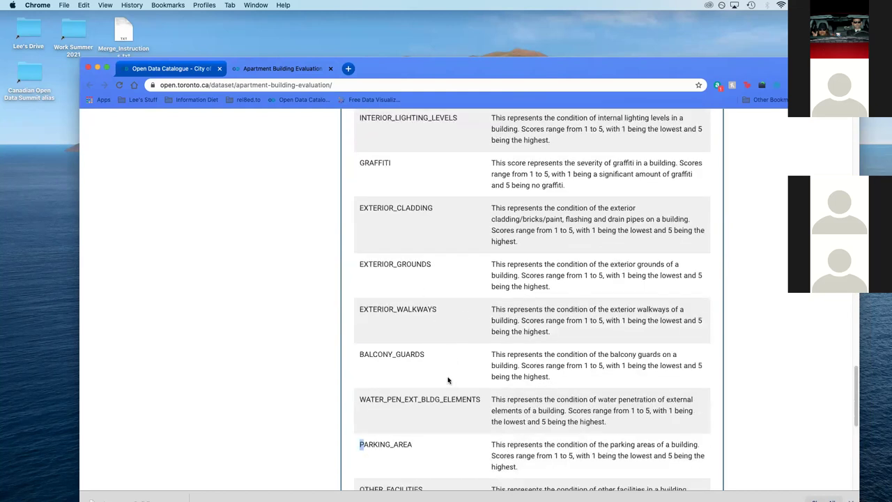
{"action": "scroll", "coordinate": [450, 375], "scroll_direction": "up", "scroll_amount": 2}
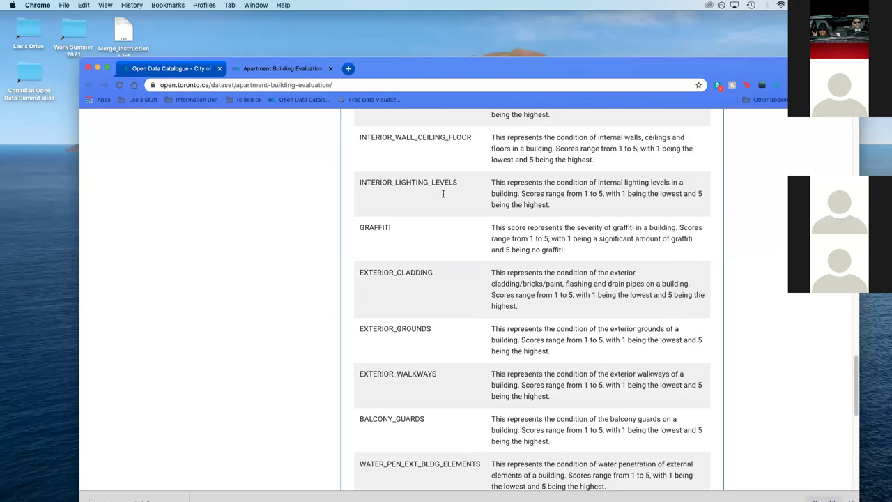
{"action": "scroll", "coordinate": [381, 137], "scroll_direction": "up", "scroll_amount": 3}
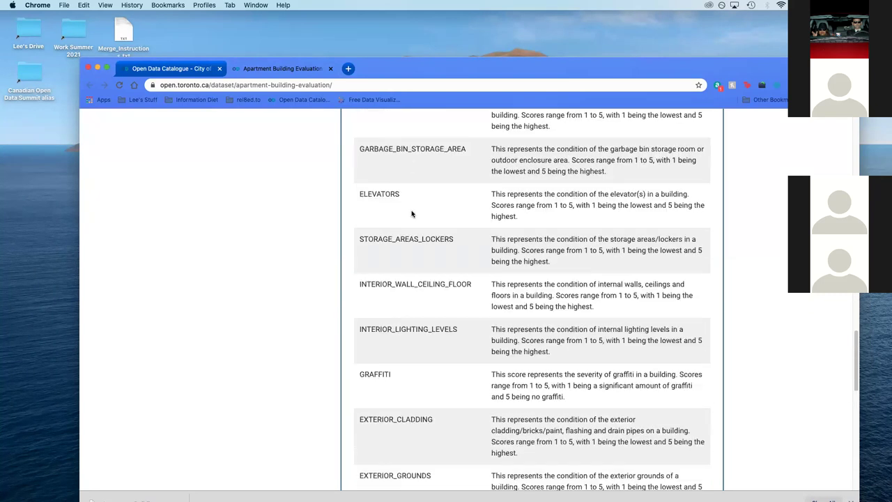
{"action": "scroll", "coordinate": [419, 264], "scroll_direction": "down", "scroll_amount": 4}
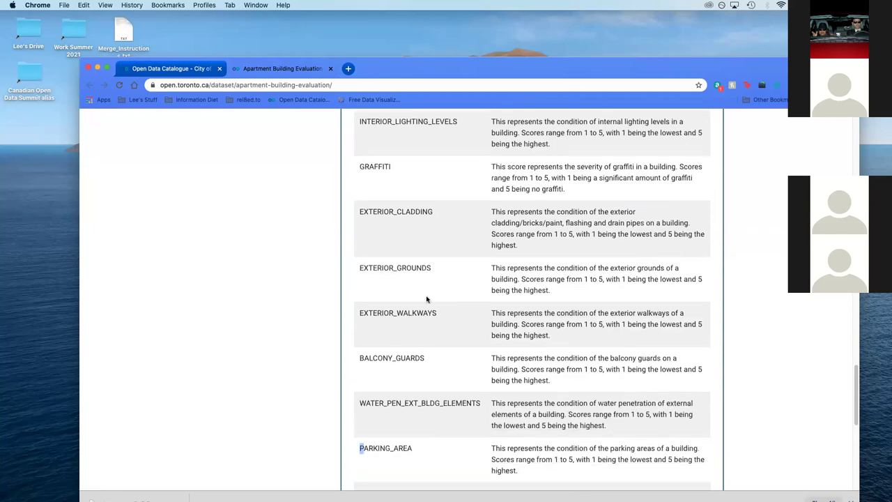
{"action": "scroll", "coordinate": [426, 306], "scroll_direction": "down", "scroll_amount": 3}
{"action": "scroll", "coordinate": [426, 316], "scroll_direction": "down", "scroll_amount": 1}
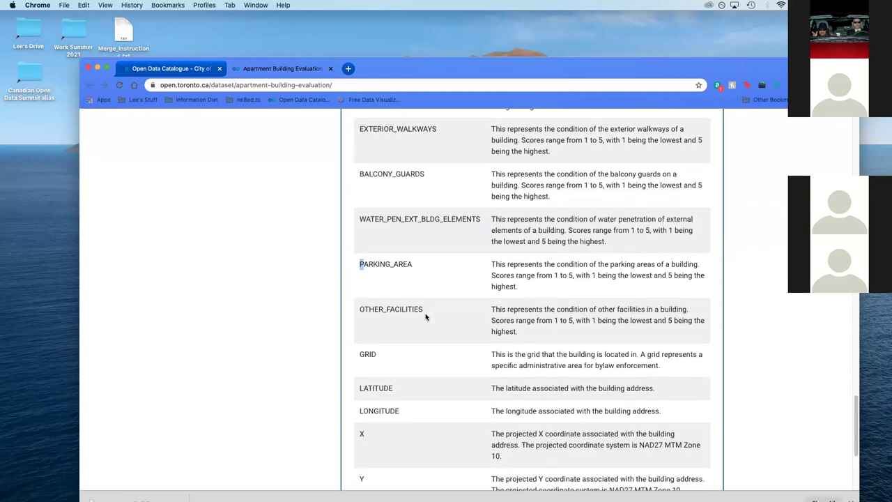
{"action": "scroll", "coordinate": [425, 313], "scroll_direction": "down", "scroll_amount": 4}
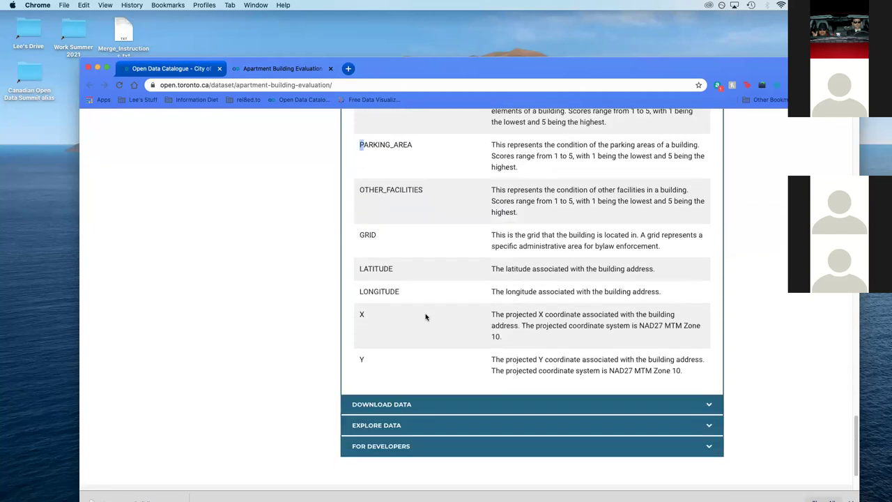
{"action": "scroll", "coordinate": [449, 282], "scroll_direction": "up", "scroll_amount": 1}
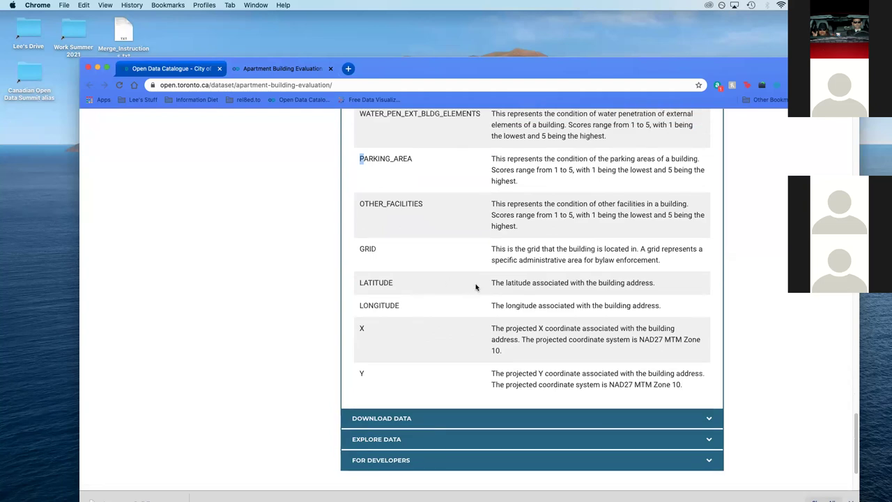
{"action": "left_click_drag", "start_coordinate": [359, 283], "coordinate": [399, 283]}
{"action": "left_click_drag", "start_coordinate": [363, 306], "coordinate": [398, 305]}
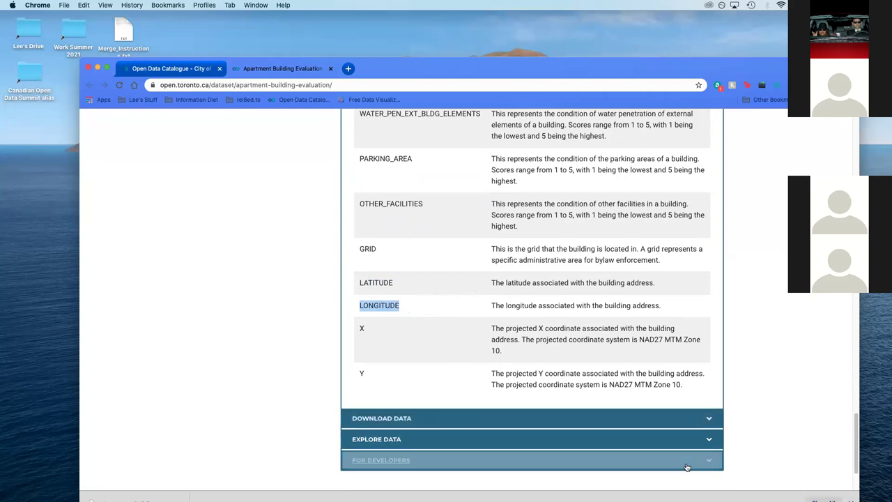
Step: Expand Download Data and download the Apartment Building Evaluation dataset in CSV format
{"action": "left_click", "coordinate": [684, 422]}
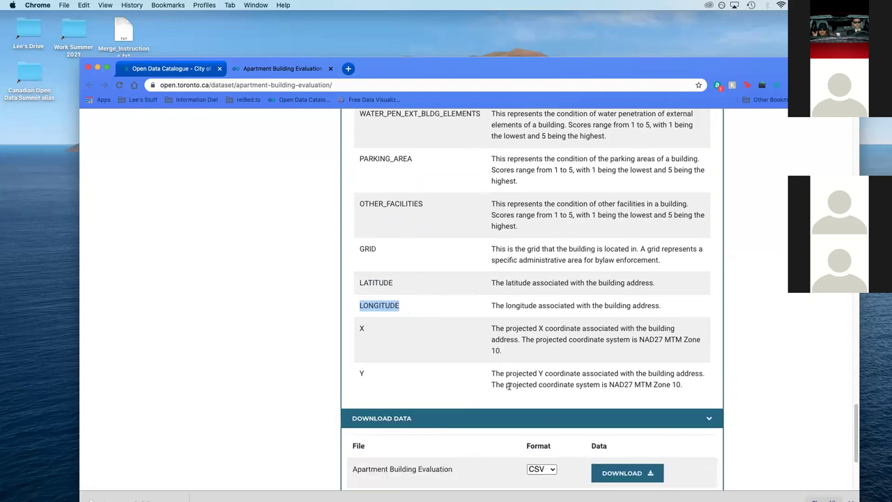
{"action": "scroll", "coordinate": [653, 320], "scroll_direction": "down", "scroll_amount": 3}
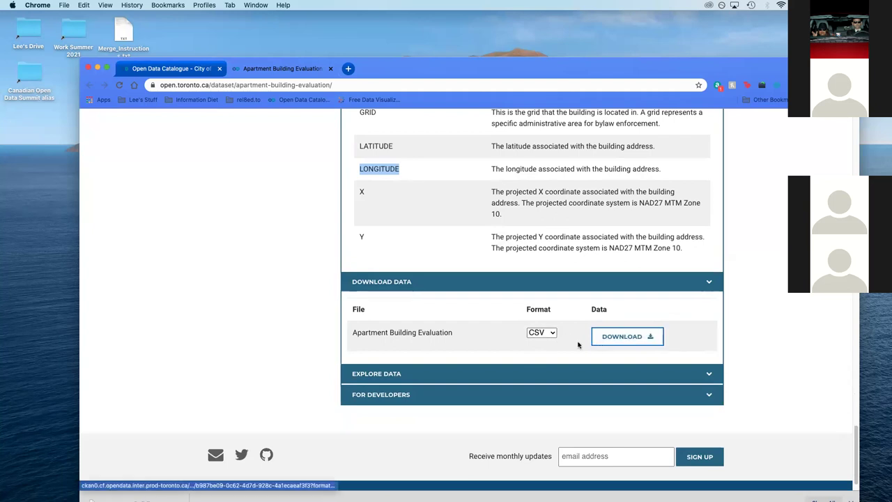
{"action": "left_click", "coordinate": [617, 342]}
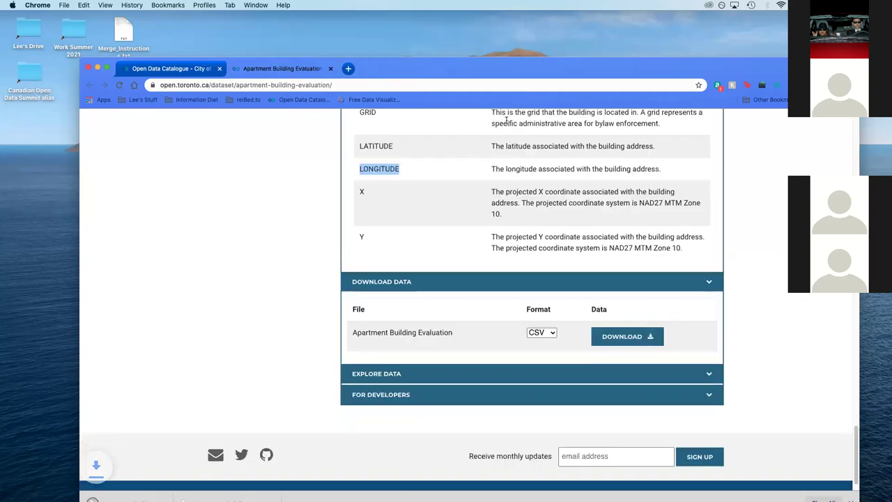
{"action": "left_click_drag", "start_coordinate": [618, 64], "coordinate": [618, 63]}
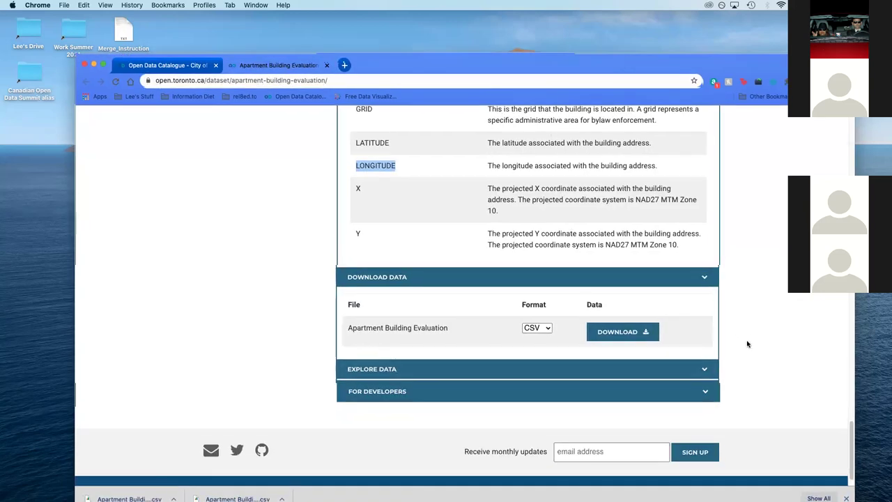
{"action": "scroll", "coordinate": [749, 341], "scroll_direction": "up", "scroll_amount": 10}
{"action": "scroll", "coordinate": [756, 337], "scroll_direction": "up", "scroll_amount": 10}
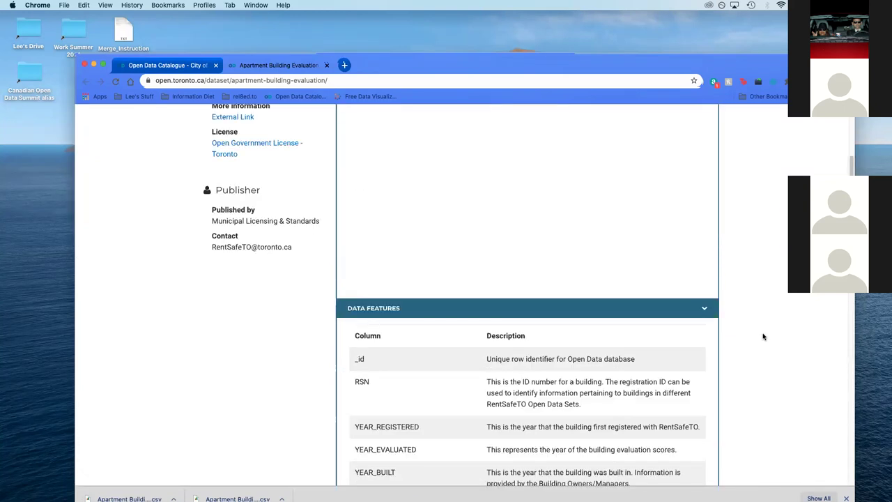
{"action": "scroll", "coordinate": [780, 265], "scroll_direction": "up", "scroll_amount": 8}
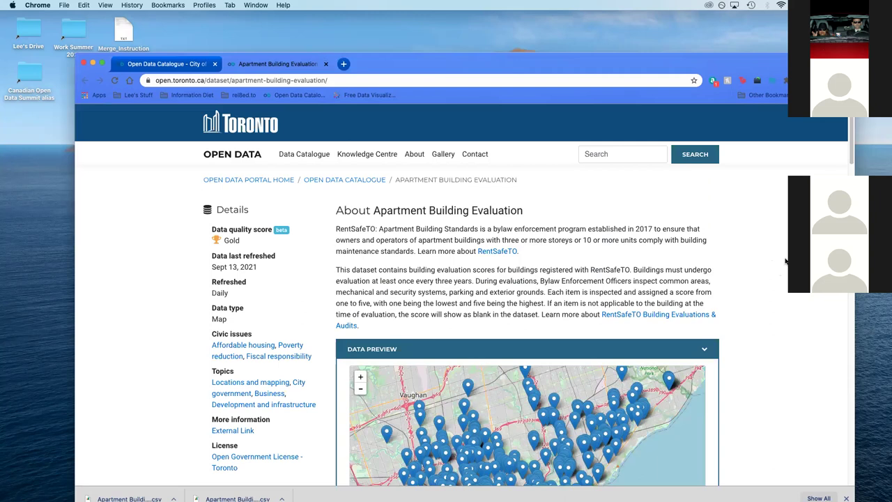
Step: Close the Apartment Building Evaluation page and open Google Search in a new tab
{"action": "left_click", "coordinate": [326, 64]}
{"action": "left_click", "coordinate": [223, 81]}
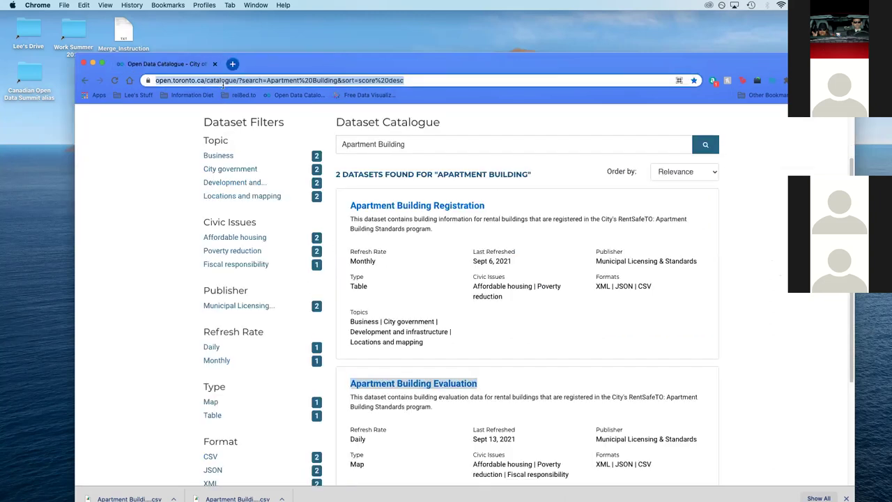
{"action": "type", "text": "goo"}
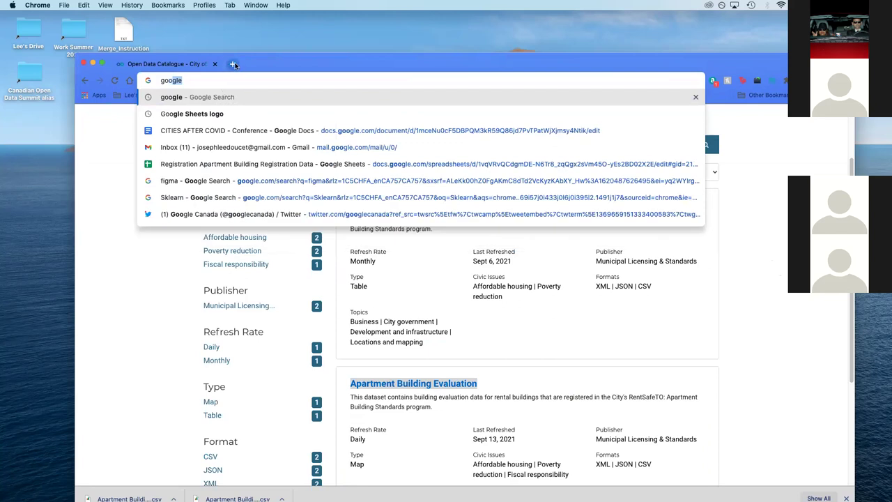
{"action": "left_click", "coordinate": [235, 64]}
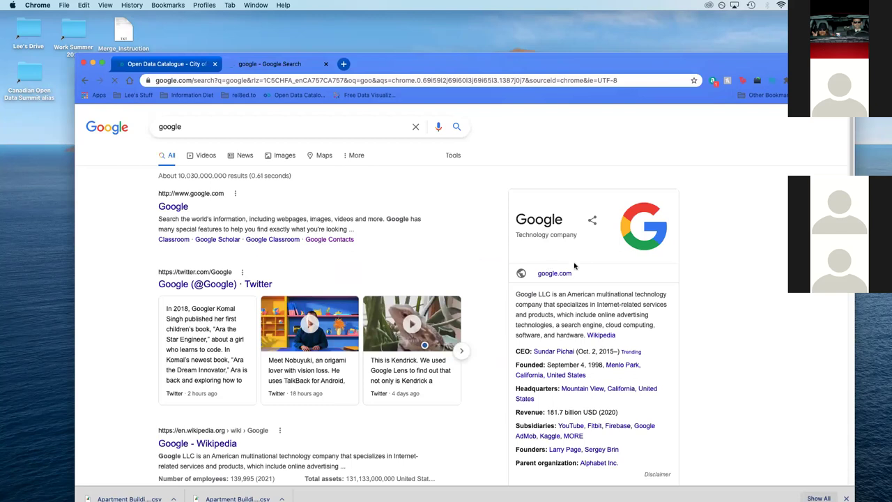
Step: Launch Google Sheets from the Google apps list and start a new blank spreadsheet
{"action": "left_click", "coordinate": [804, 130]}
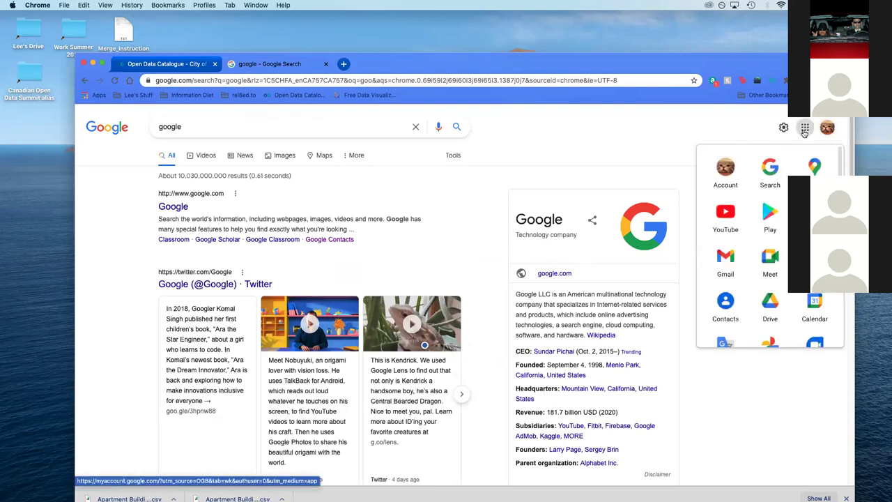
{"action": "scroll", "coordinate": [739, 275], "scroll_direction": "down", "scroll_amount": 3}
{"action": "scroll", "coordinate": [742, 301], "scroll_direction": "down", "scroll_amount": 1}
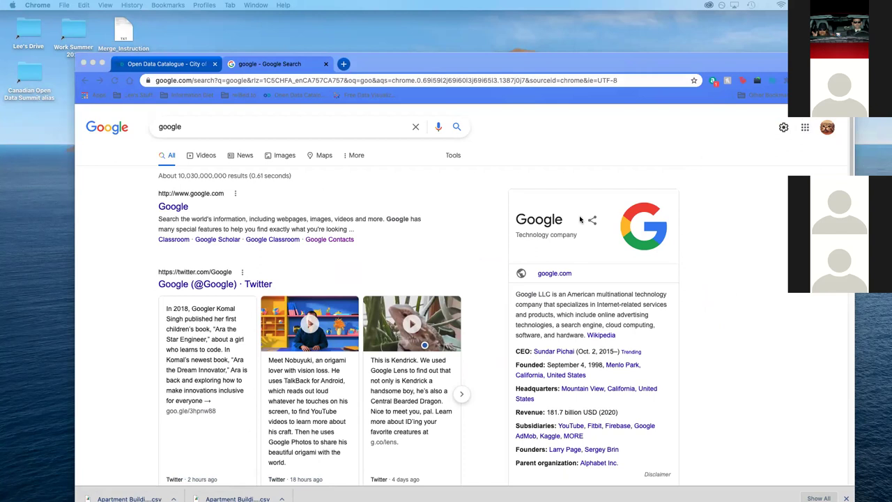
{"action": "left_click", "coordinate": [804, 128]}
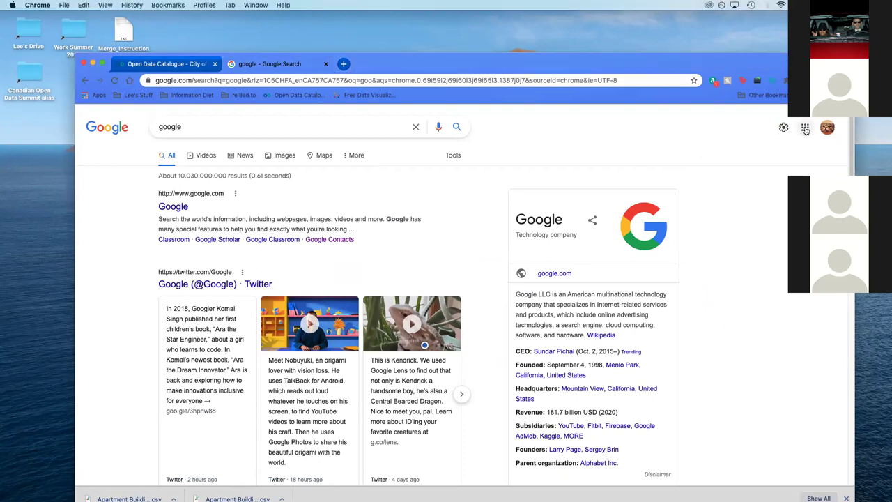
{"action": "scroll", "coordinate": [757, 315], "scroll_direction": "down", "scroll_amount": 2}
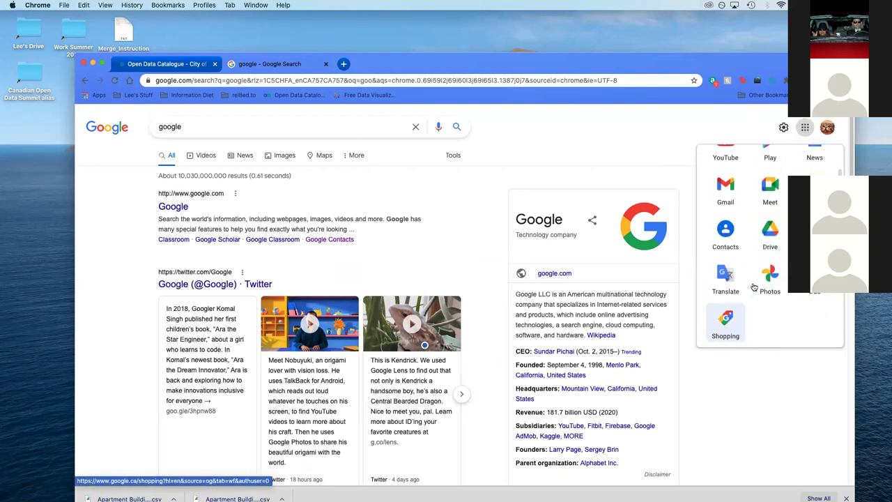
{"action": "scroll", "coordinate": [753, 279], "scroll_direction": "down", "scroll_amount": 5}
{"action": "scroll", "coordinate": [742, 248], "scroll_direction": "up", "scroll_amount": 1}
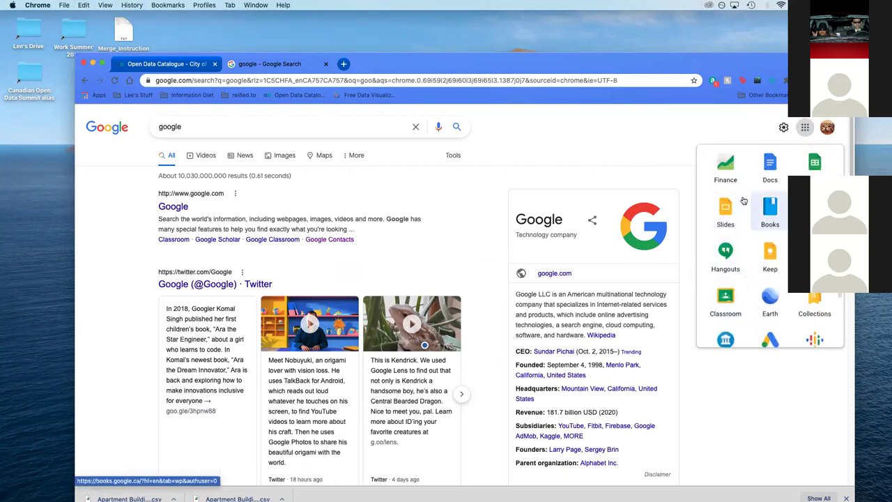
{"action": "left_click", "coordinate": [770, 209]}
{"action": "left_click", "coordinate": [813, 165]}
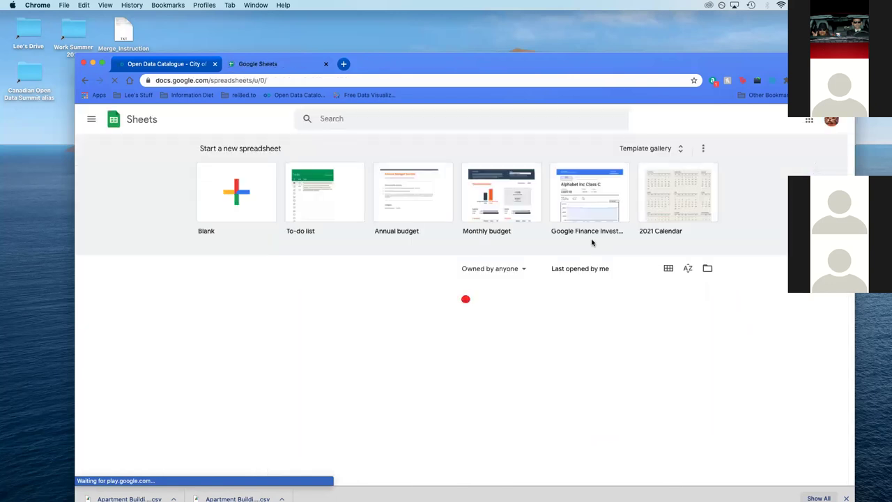
{"action": "left_click", "coordinate": [264, 186]}
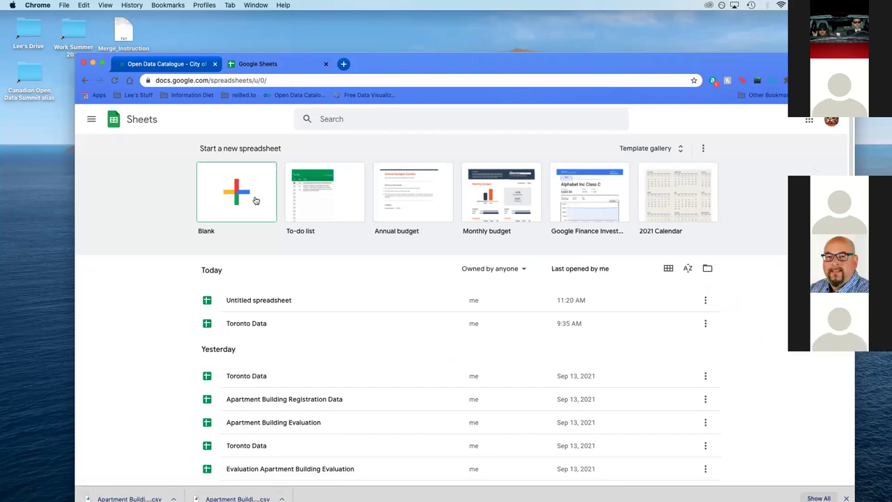
Step: Scroll through the two Apartment Building datasets in the Open Data results, then go back to Google Sheets home
{"action": "left_click", "coordinate": [170, 65]}
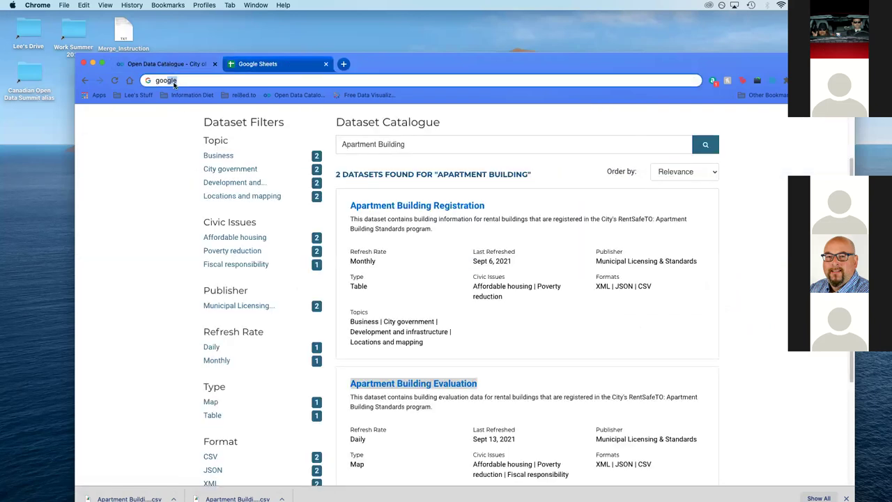
{"action": "scroll", "coordinate": [746, 248], "scroll_direction": "down", "scroll_amount": 2}
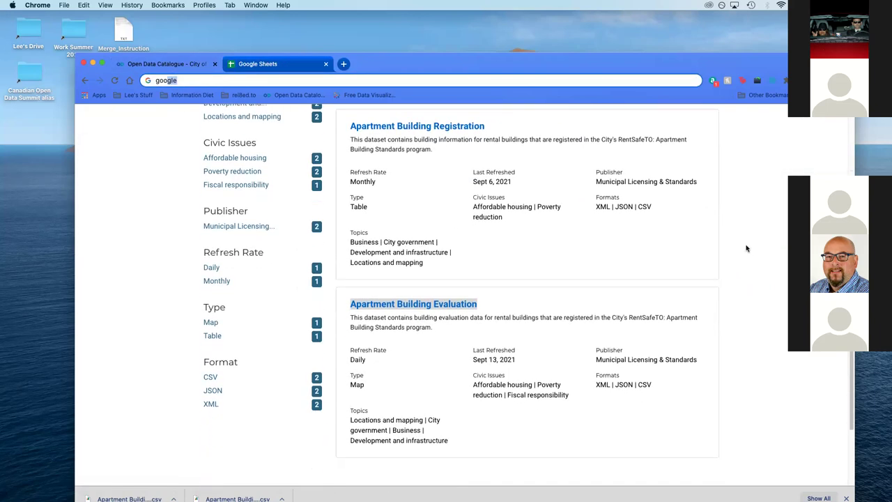
{"action": "scroll", "coordinate": [550, 144], "scroll_direction": "up", "scroll_amount": 1}
{"action": "scroll", "coordinate": [499, 147], "scroll_direction": "up", "scroll_amount": 1}
{"action": "scroll", "coordinate": [498, 148], "scroll_direction": "up", "scroll_amount": 2}
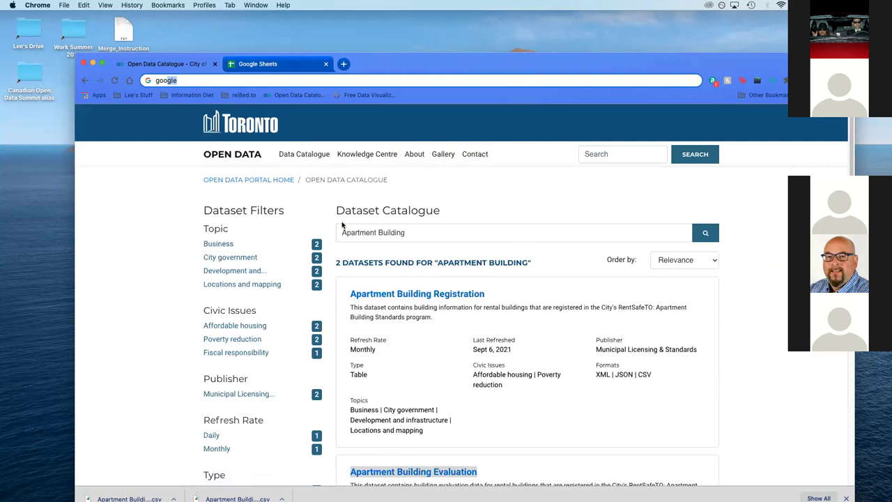
{"action": "scroll", "coordinate": [459, 260], "scroll_direction": "down", "scroll_amount": 1}
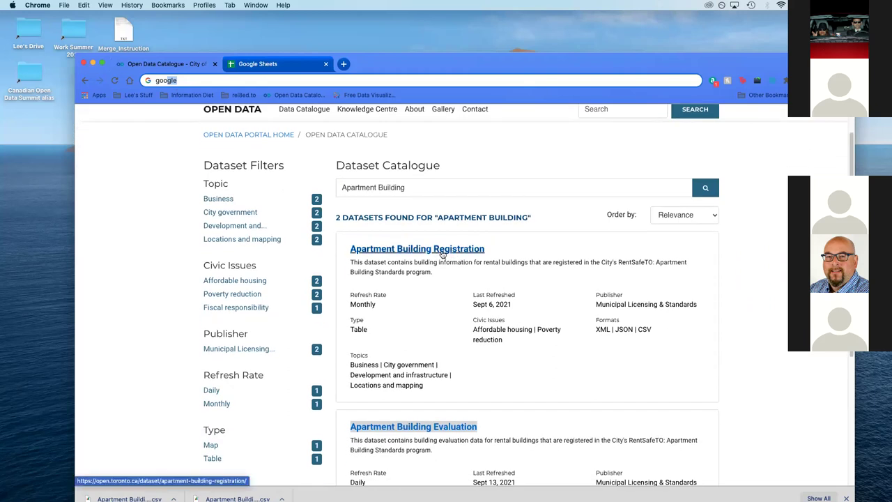
{"action": "scroll", "coordinate": [446, 248], "scroll_direction": "down", "scroll_amount": 1}
{"action": "scroll", "coordinate": [457, 251], "scroll_direction": "down", "scroll_amount": 1}
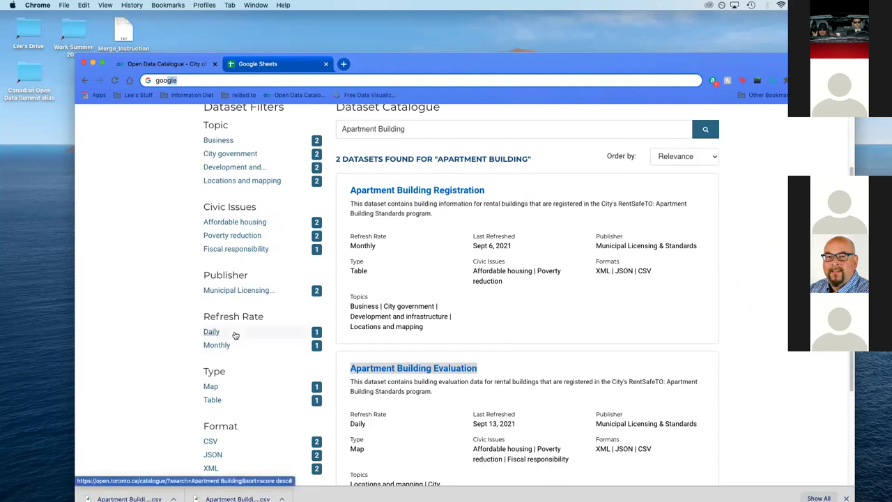
{"action": "left_click", "coordinate": [271, 67]}
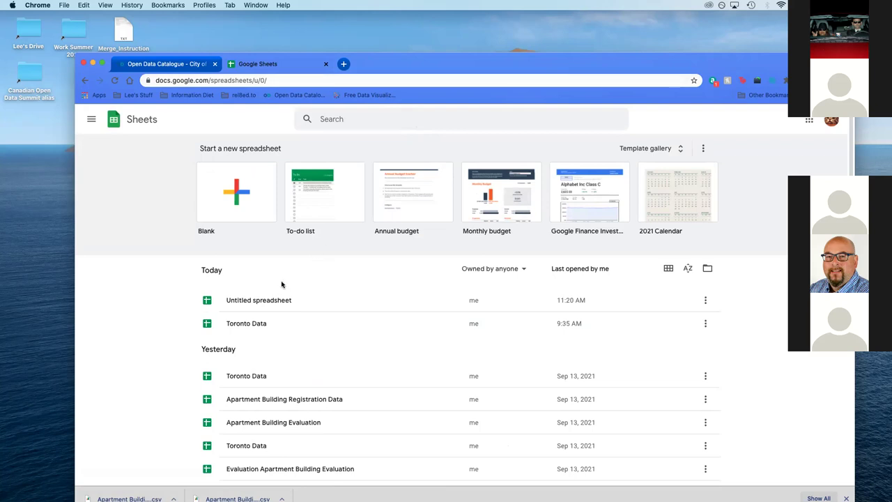
Step: Start a blank spreadsheet, then return to Google Sheets through the Google apps list
{"action": "left_click", "coordinate": [266, 210]}
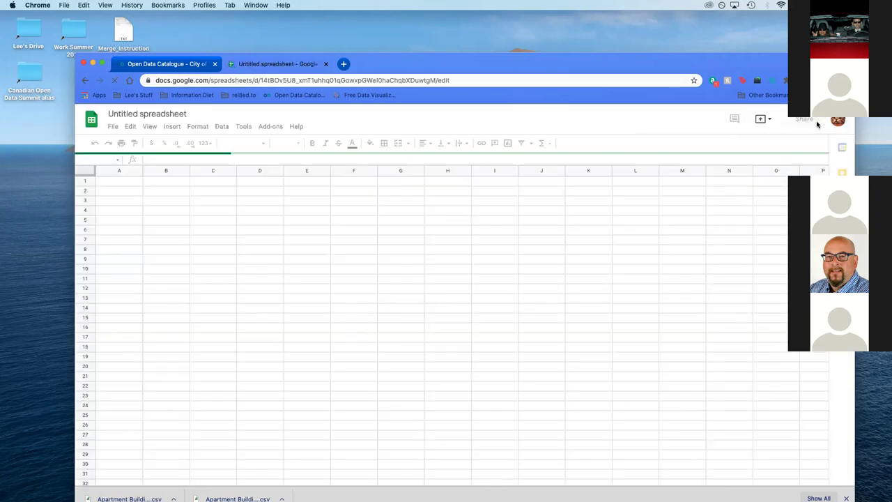
{"action": "left_click", "coordinate": [838, 121]}
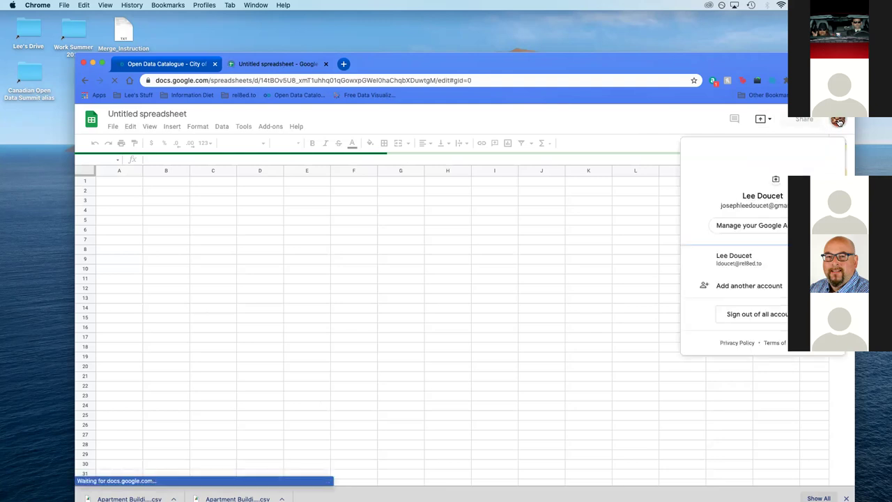
{"action": "left_click", "coordinate": [85, 80]}
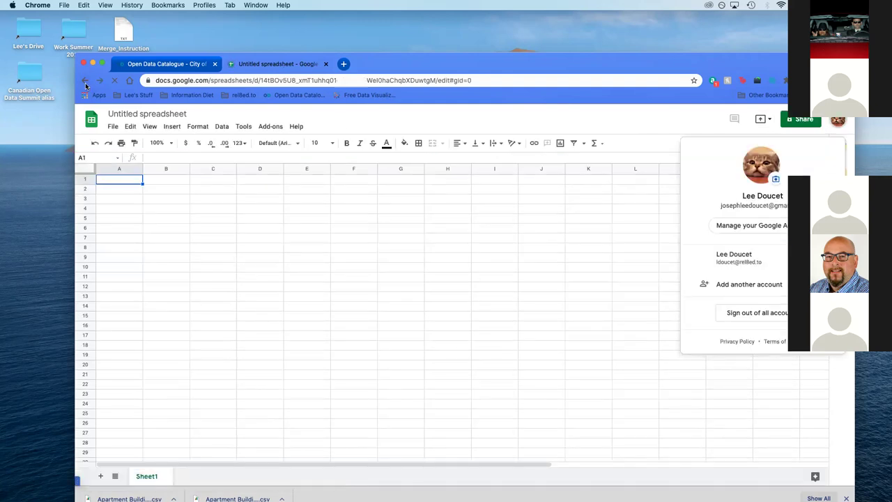
{"action": "left_click", "coordinate": [85, 80]}
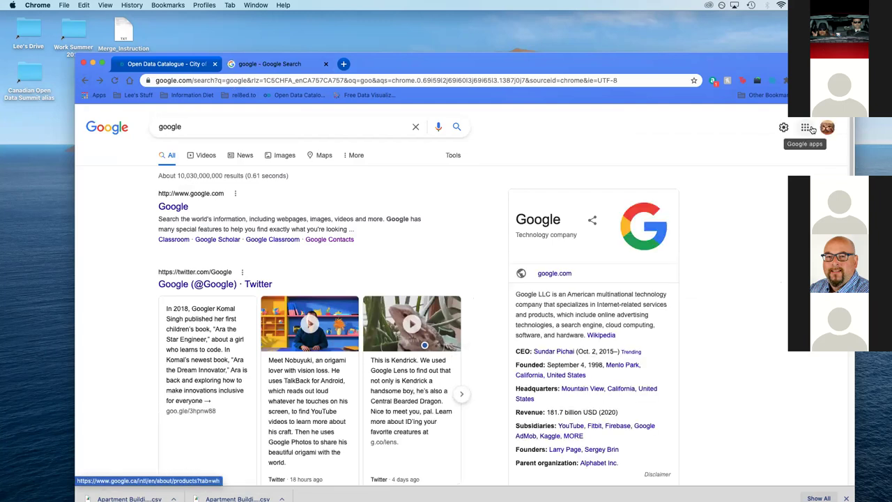
{"action": "left_click", "coordinate": [807, 130]}
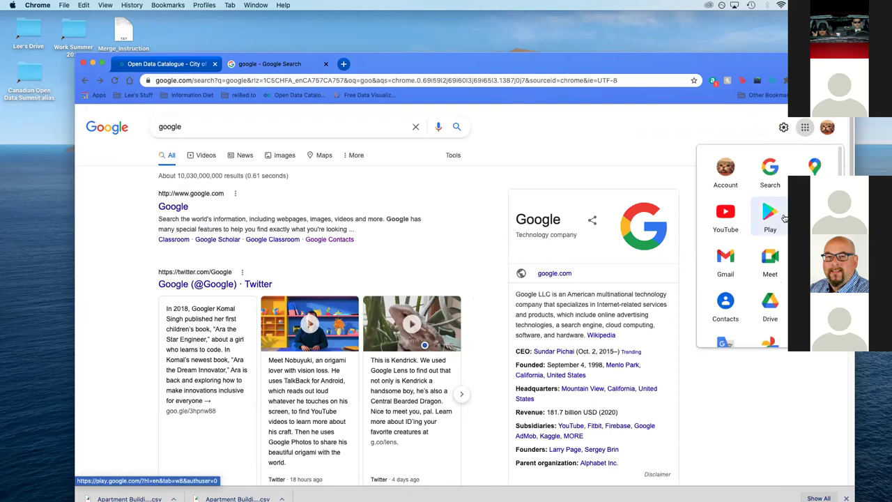
{"action": "scroll", "coordinate": [785, 216], "scroll_direction": "down", "scroll_amount": 1}
{"action": "scroll", "coordinate": [785, 216], "scroll_direction": "down", "scroll_amount": 5}
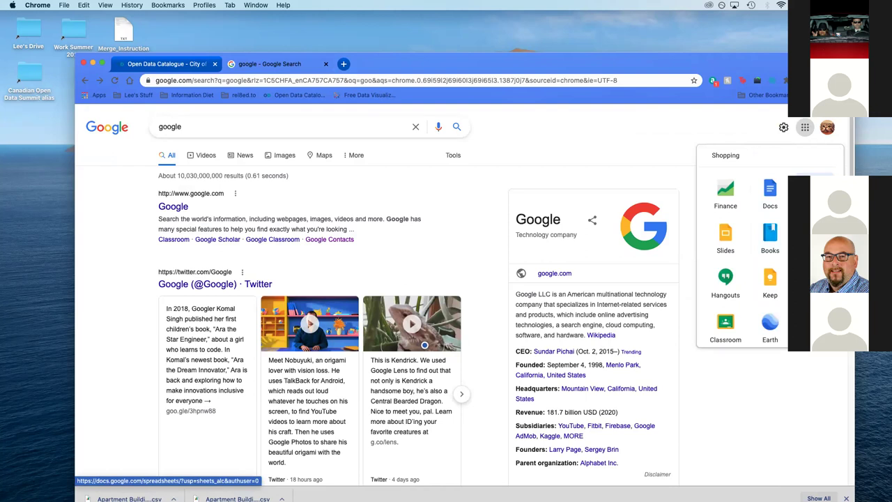
{"action": "left_click", "coordinate": [815, 192]}
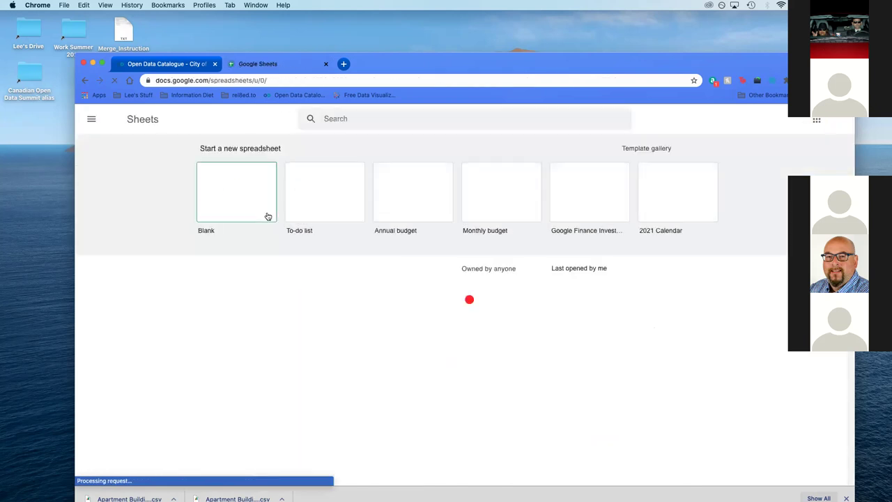
Step: Create a new blank spreadsheet and rename it 'Toronto Data'
{"action": "left_click", "coordinate": [267, 211]}
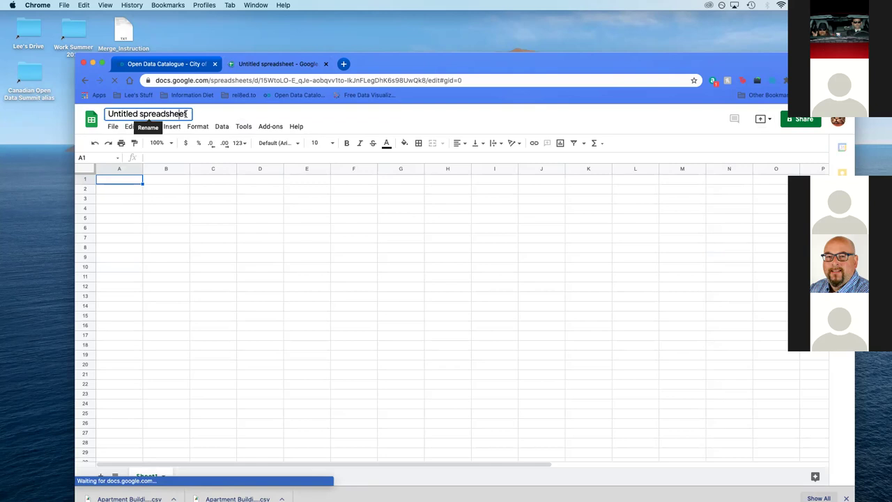
{"action": "left_click", "coordinate": [180, 112]}
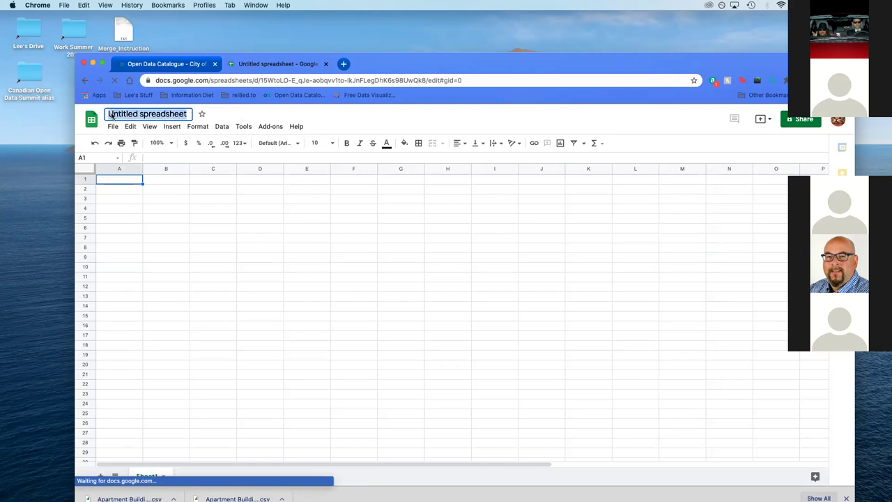
{"action": "type", "text": "Toronto Data"}
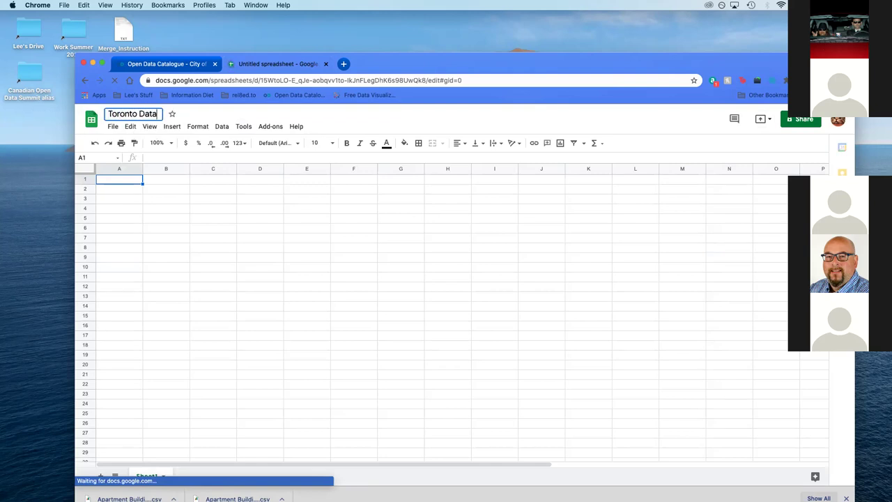
{"action": "left_click", "coordinate": [123, 181]}
Step: Upload Apartment Building Evaluation.csv from the computer and import it as a new sheet
{"action": "left_click", "coordinate": [113, 126]}
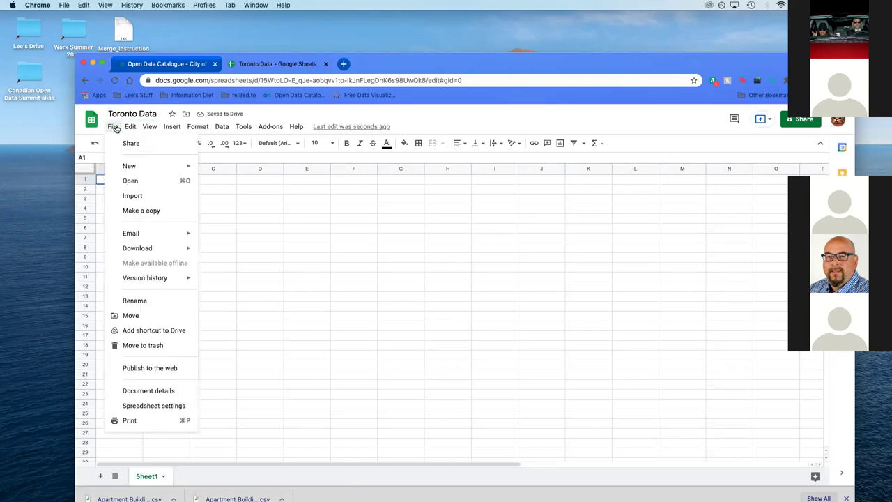
{"action": "left_click", "coordinate": [140, 197]}
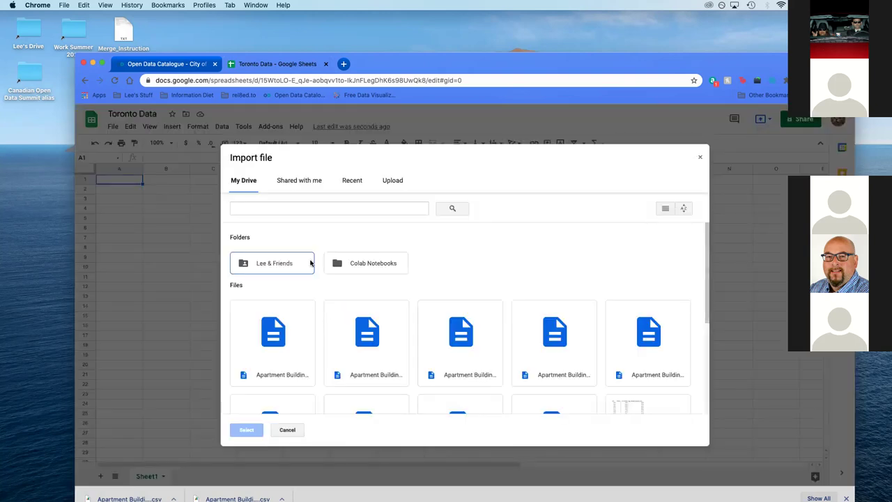
{"action": "left_click", "coordinate": [394, 181]}
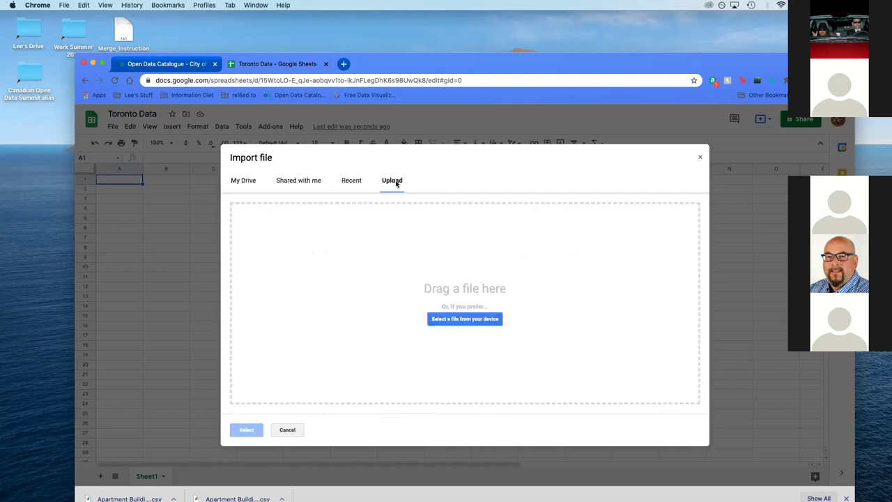
{"action": "left_click", "coordinate": [475, 319]}
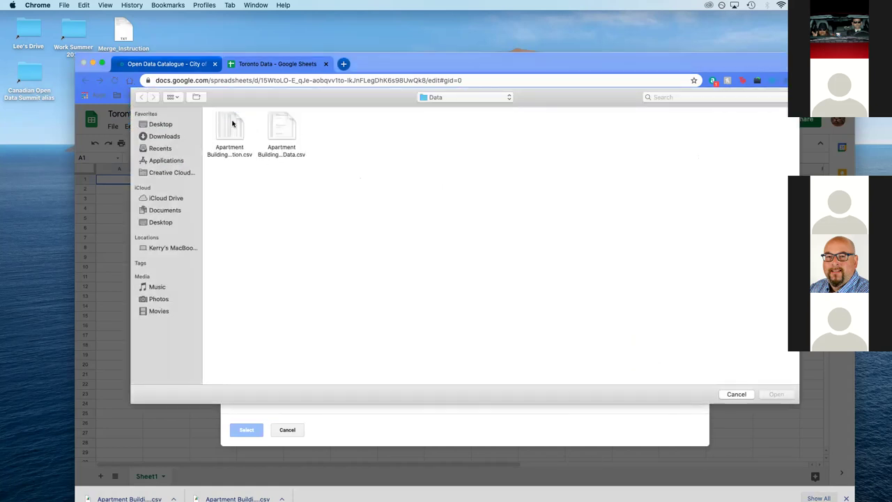
{"action": "double_click", "coordinate": [233, 120]}
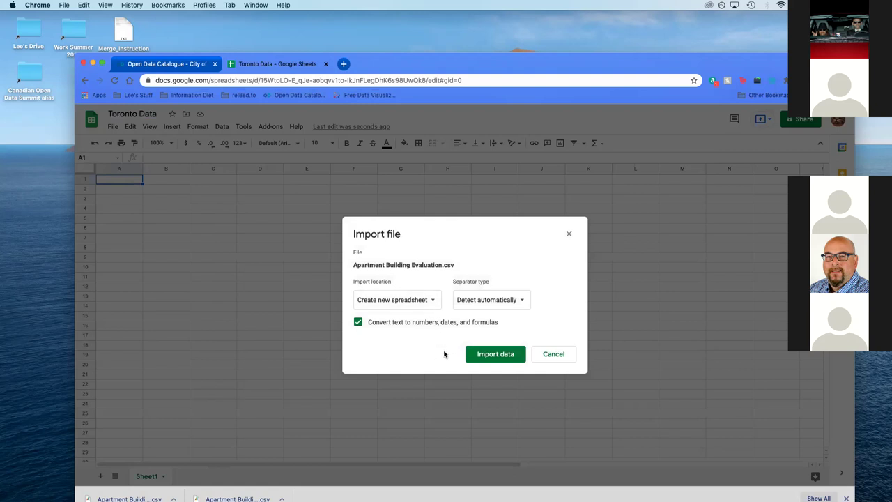
{"action": "left_click", "coordinate": [438, 300]}
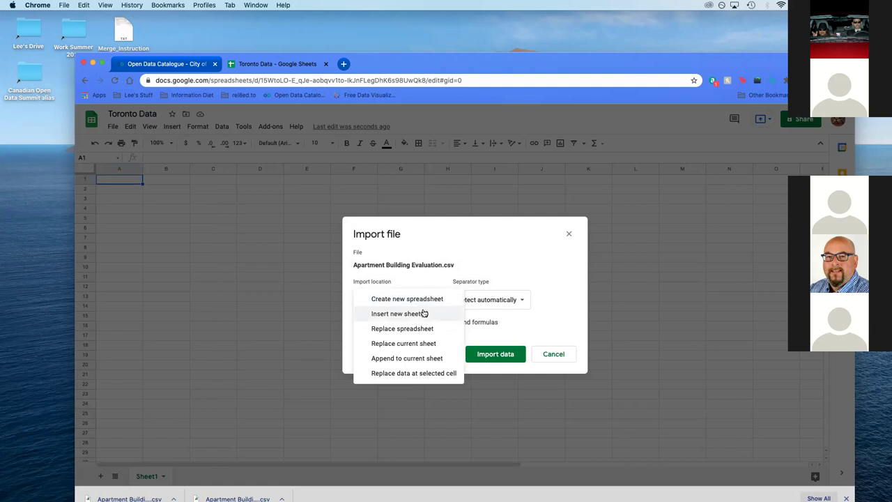
{"action": "left_click", "coordinate": [437, 314]}
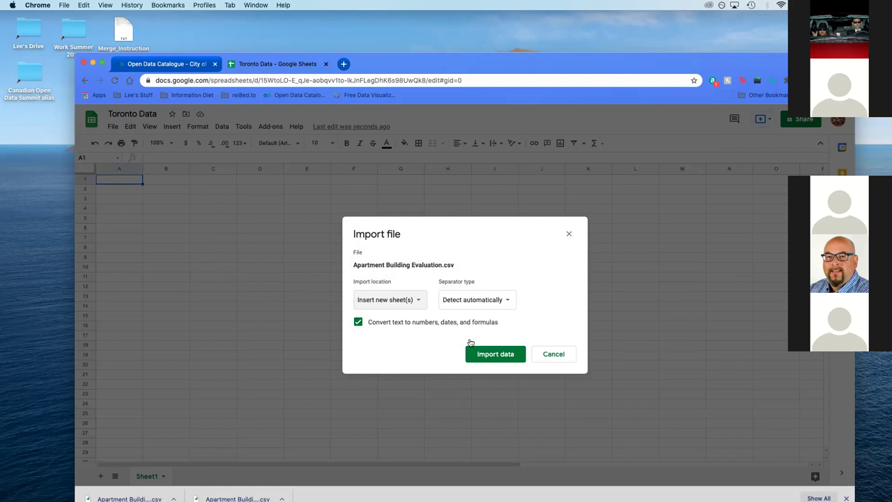
{"action": "left_click", "coordinate": [492, 355]}
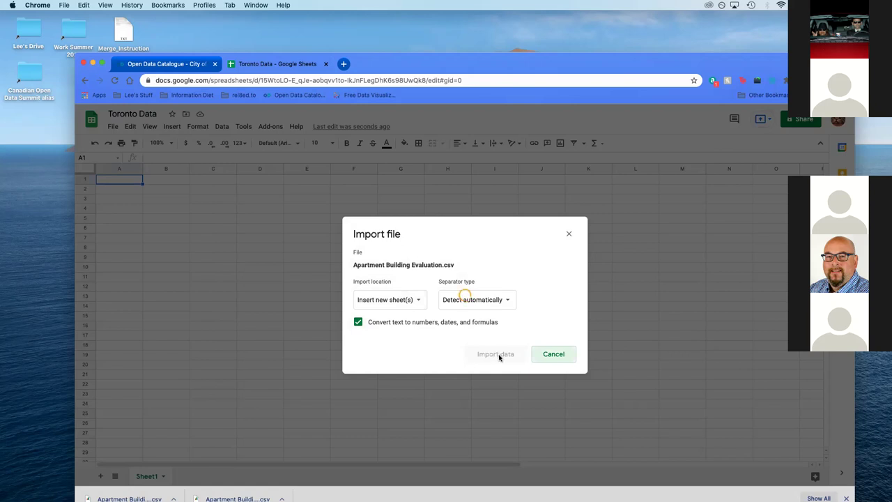
{"action": "left_click_drag", "start_coordinate": [521, 63], "coordinate": [519, 42]}
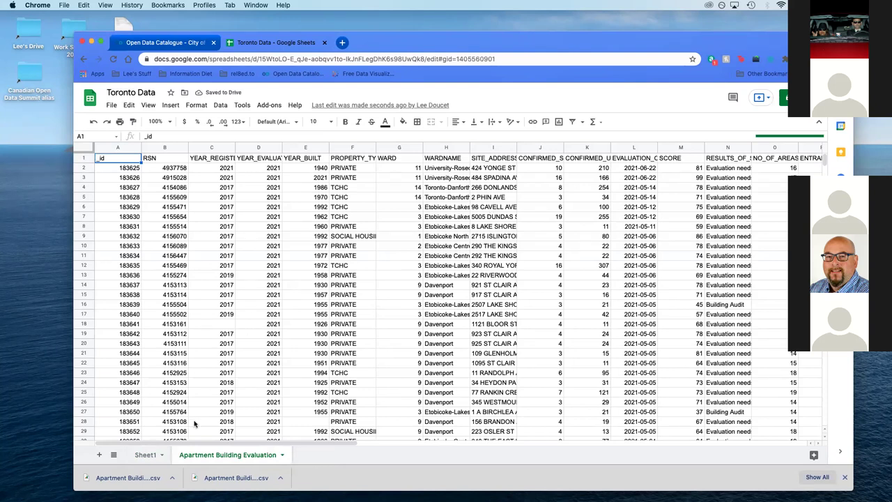
Step: Upload Apartment Building Registration Data.csv into a new sheet, then select the empty Sheet1
{"action": "left_click", "coordinate": [112, 105]}
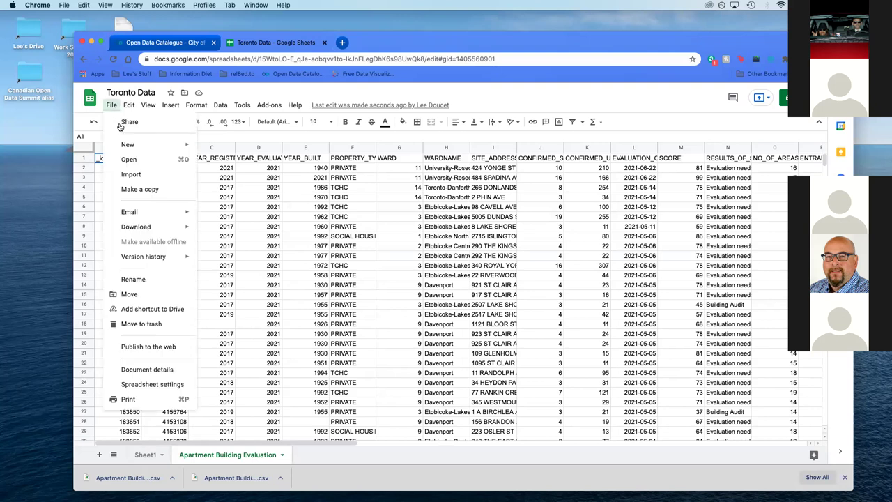
{"action": "left_click", "coordinate": [132, 175]}
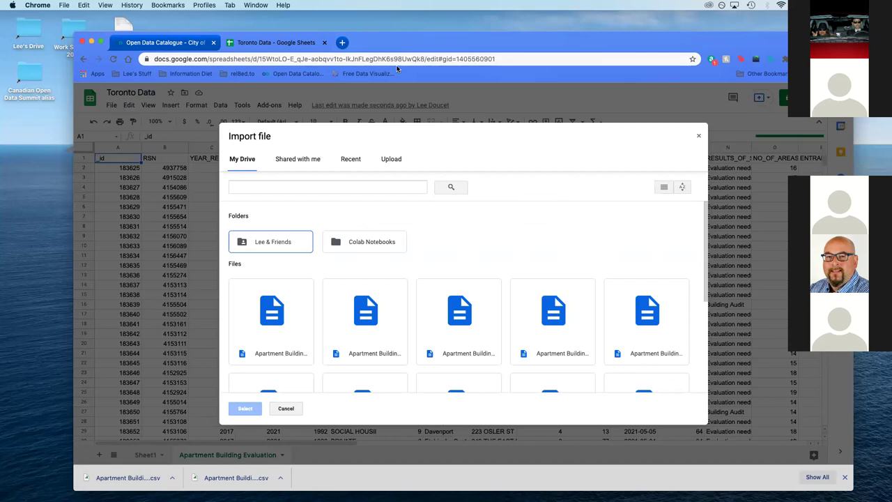
{"action": "left_click", "coordinate": [391, 164]}
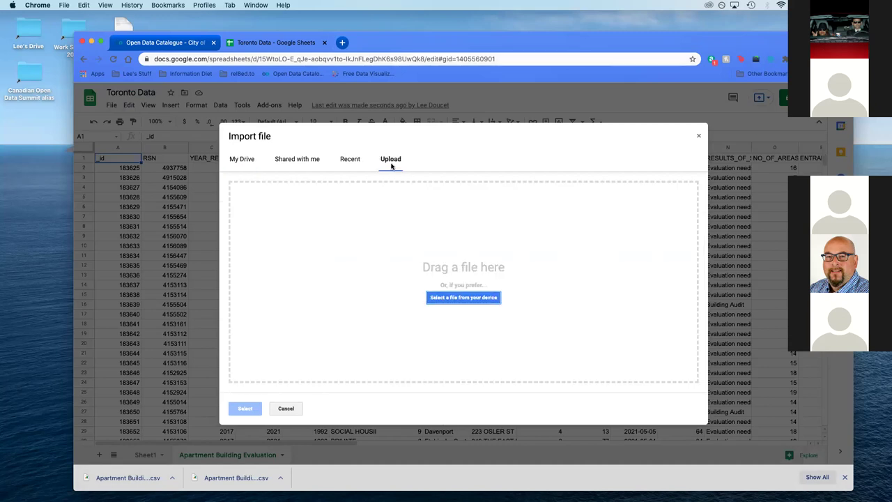
{"action": "left_click", "coordinate": [464, 297]}
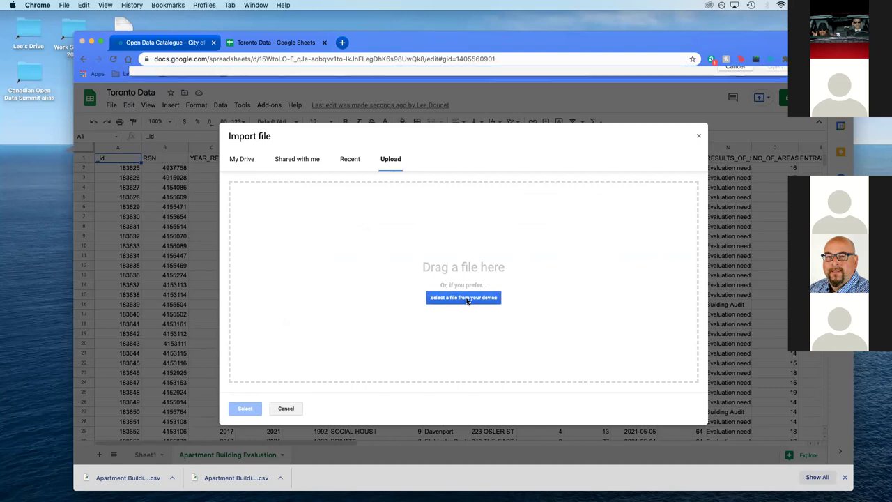
{"action": "double_click", "coordinate": [281, 106]}
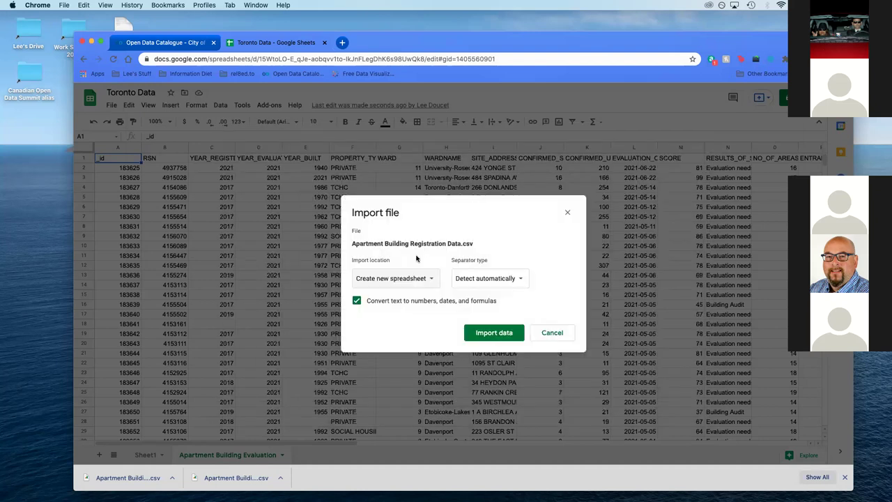
{"action": "left_click", "coordinate": [433, 278]}
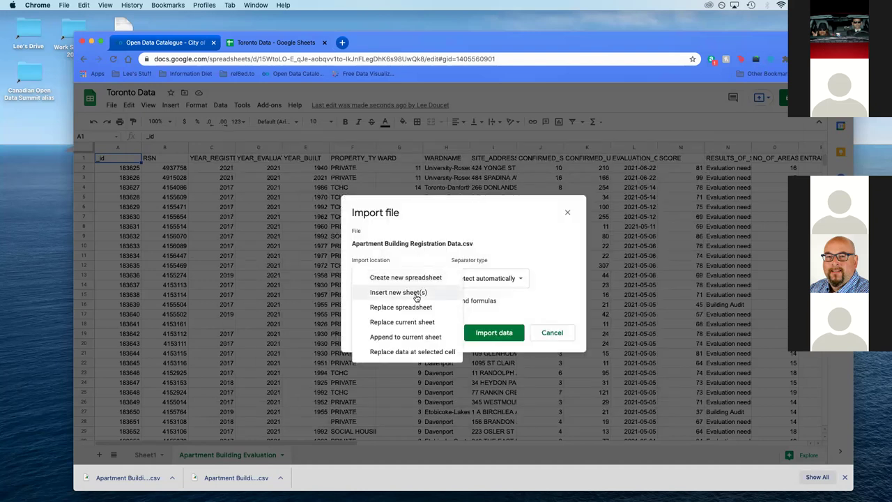
{"action": "left_click", "coordinate": [416, 296]}
{"action": "left_click", "coordinate": [493, 334]}
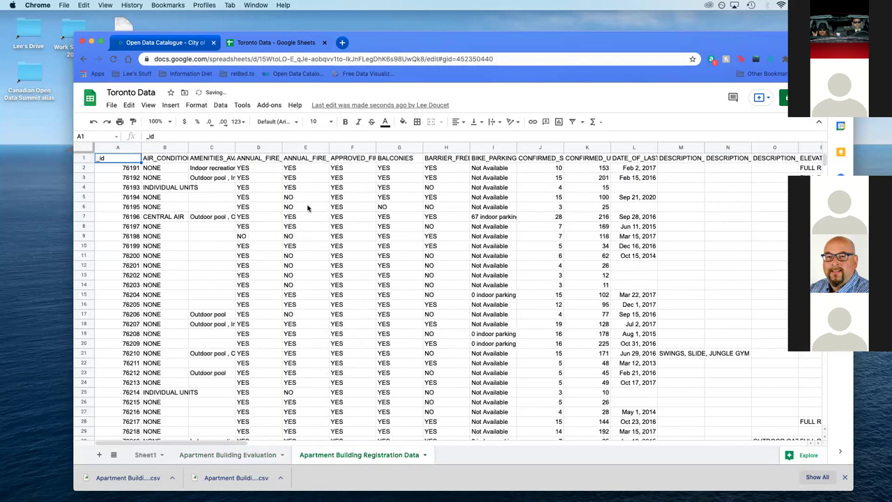
{"action": "left_click", "coordinate": [162, 456]}
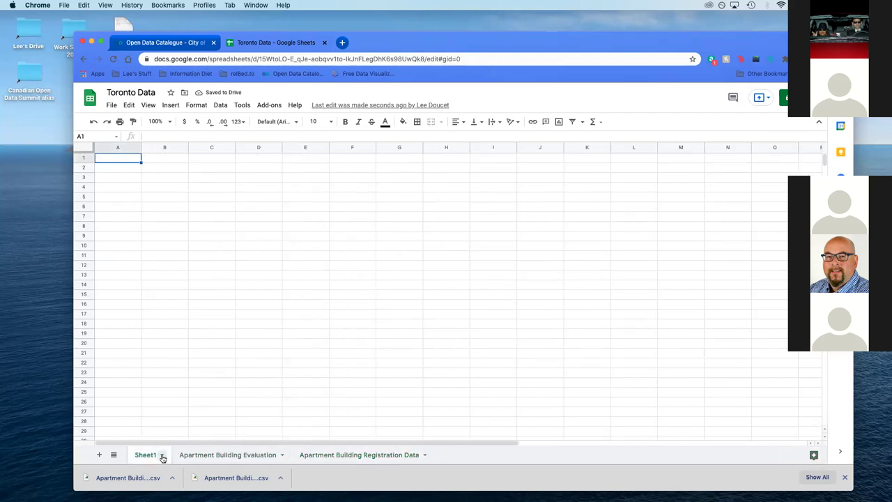
Step: Delete the empty Sheet1 tab
{"action": "left_click", "coordinate": [161, 456]}
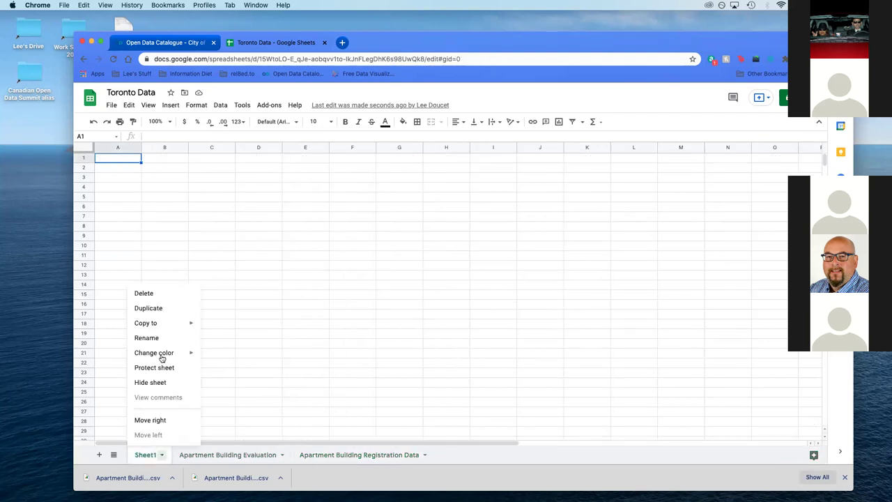
{"action": "left_click", "coordinate": [160, 292]}
{"action": "left_click", "coordinate": [564, 295]}
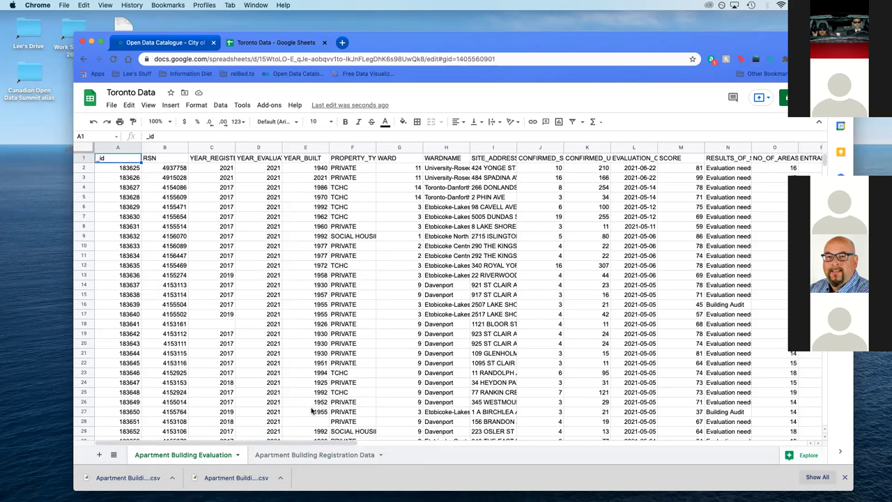
Step: Widen the RESULTS_OF_SCORE column on the Apartment Building Evaluation sheet
{"action": "left_click", "coordinate": [312, 455]}
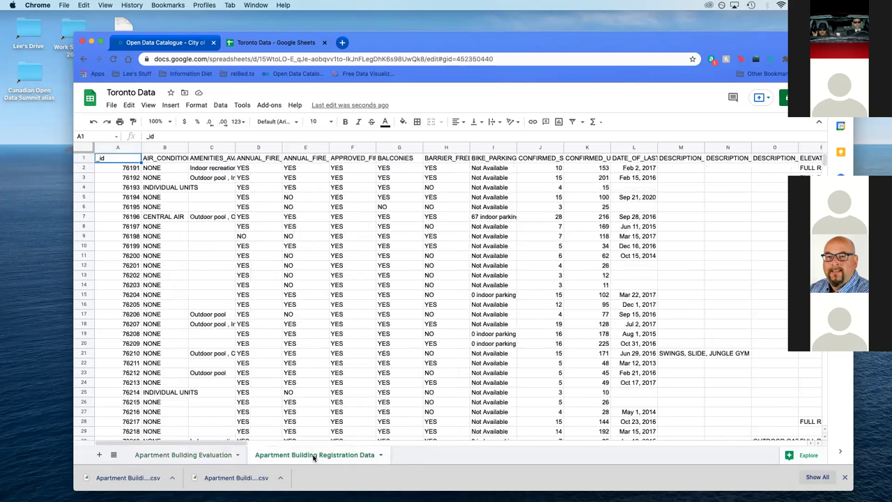
{"action": "left_click", "coordinate": [218, 452]}
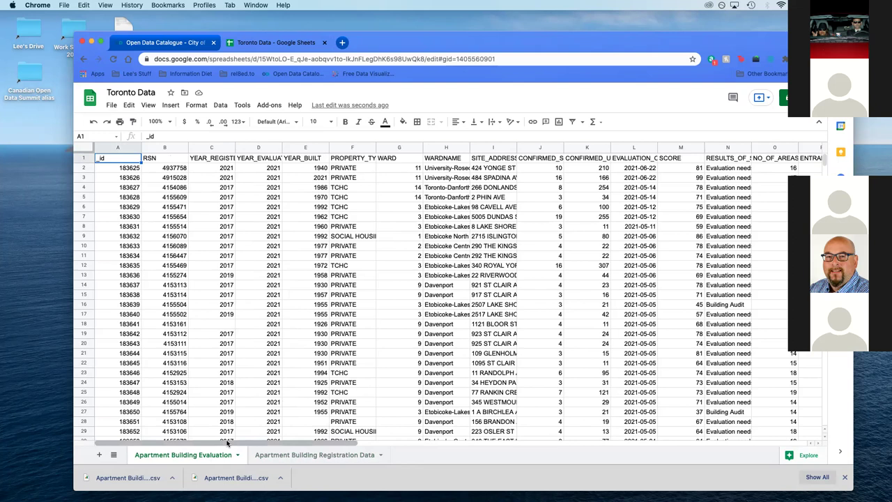
{"action": "left_click_drag", "start_coordinate": [226, 443], "coordinate": [340, 443]}
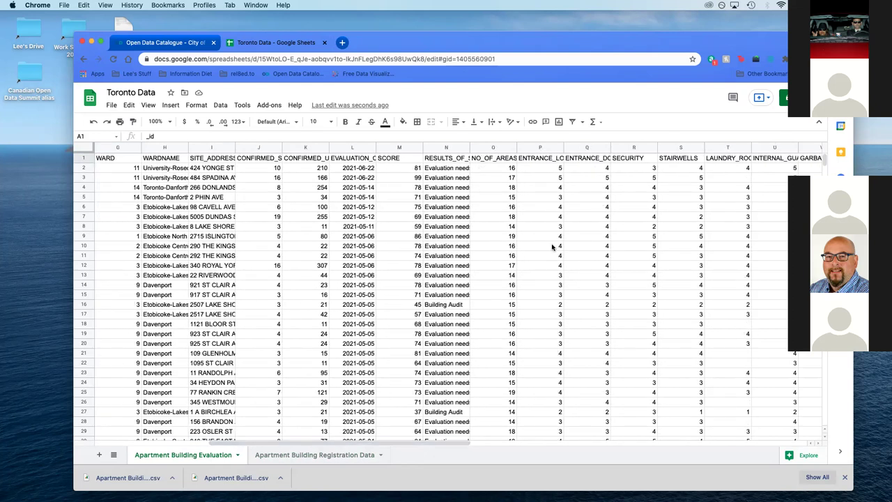
{"action": "left_click_drag", "start_coordinate": [367, 443], "coordinate": [395, 443]}
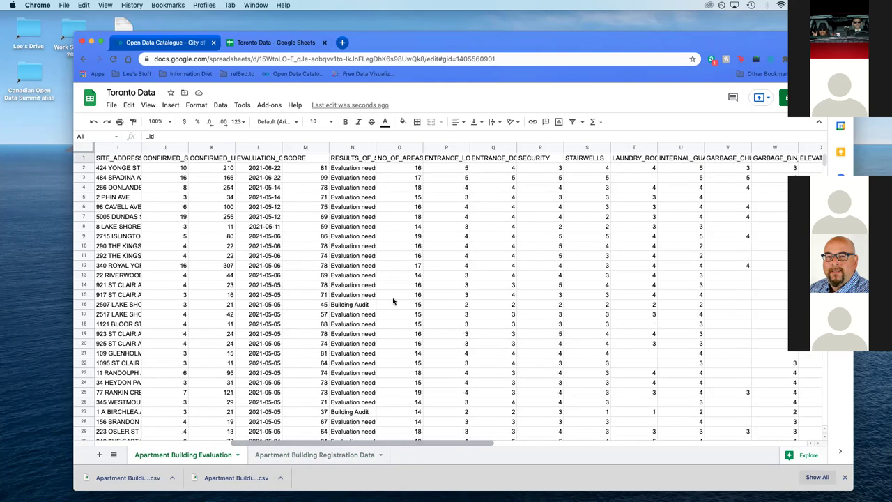
{"action": "left_click_drag", "start_coordinate": [375, 146], "coordinate": [394, 148]}
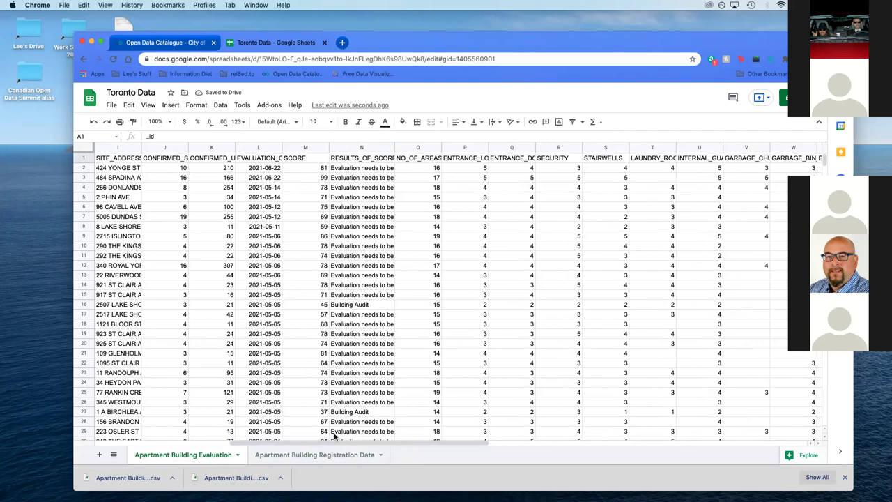
{"action": "left_click_drag", "start_coordinate": [440, 446], "coordinate": [730, 440]}
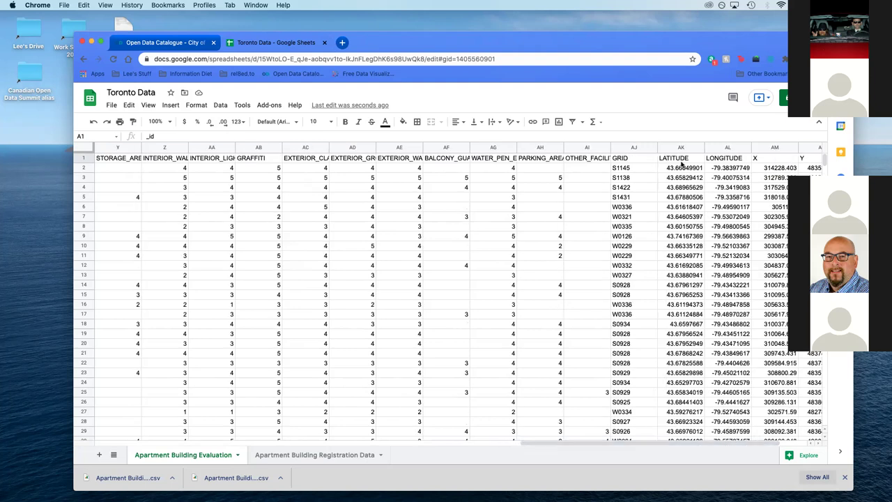
{"action": "left_click_drag", "start_coordinate": [675, 443], "coordinate": [328, 443]}
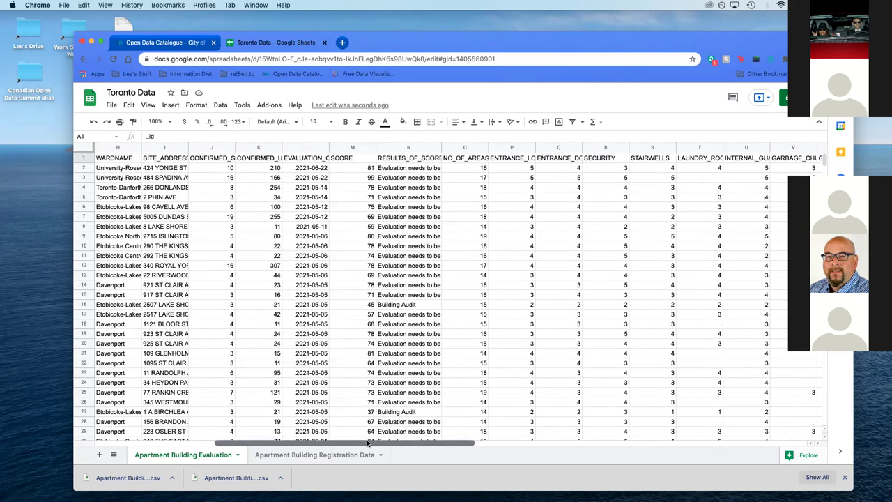
{"action": "left_click", "coordinate": [325, 455]}
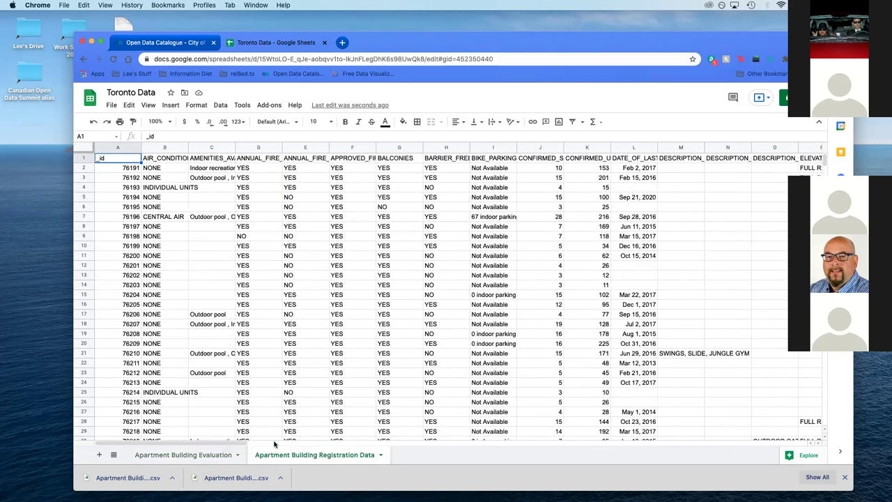
{"action": "left_click_drag", "start_coordinate": [205, 443], "coordinate": [547, 446]}
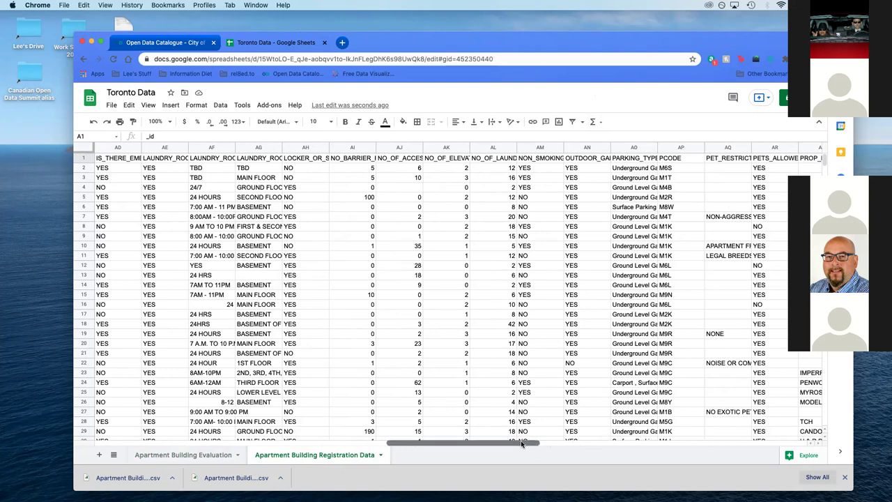
{"action": "left_click_drag", "start_coordinate": [524, 444], "coordinate": [559, 443]}
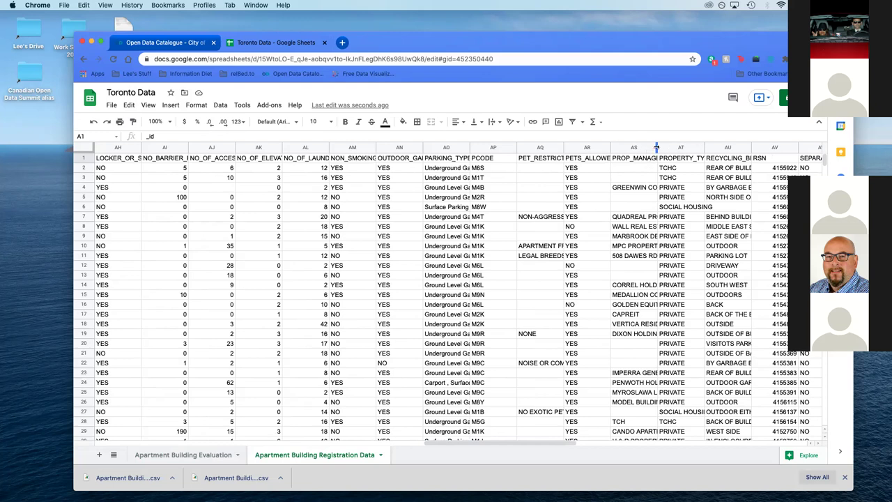
{"action": "left_click_drag", "start_coordinate": [655, 149], "coordinate": [688, 146]}
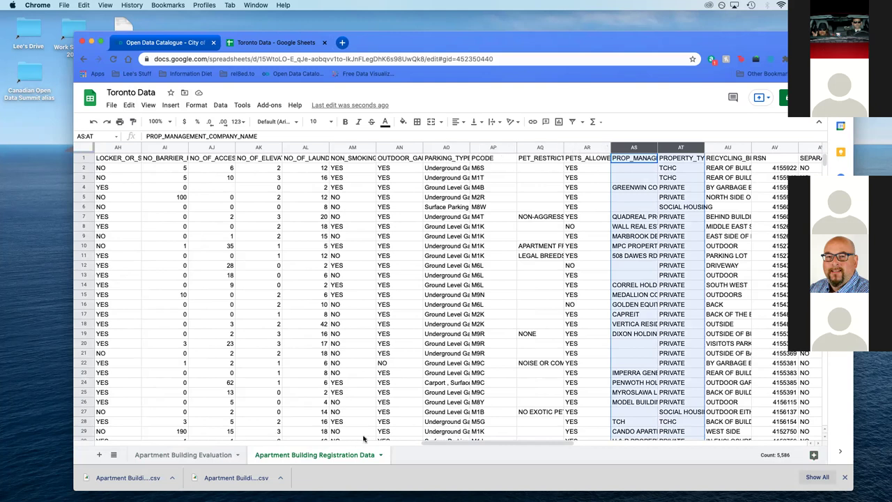
{"action": "left_click_drag", "start_coordinate": [444, 446], "coordinate": [367, 443]}
{"action": "left_click", "coordinate": [578, 440]}
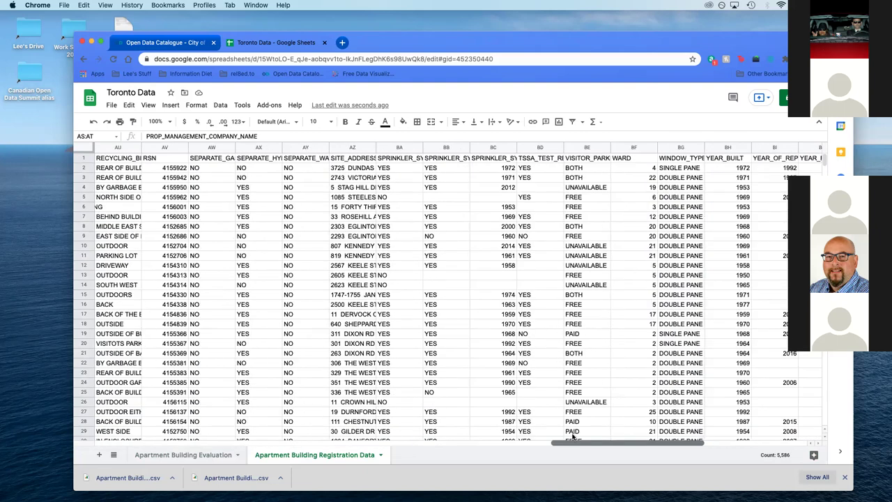
{"action": "mouse_move", "coordinate": [573, 436]}
{"action": "left_mouse_down"}
{"action": "mouse_move", "coordinate": [642, 439]}
{"action": "mouse_move", "coordinate": [573, 439]}
{"action": "left_mouse_up"}
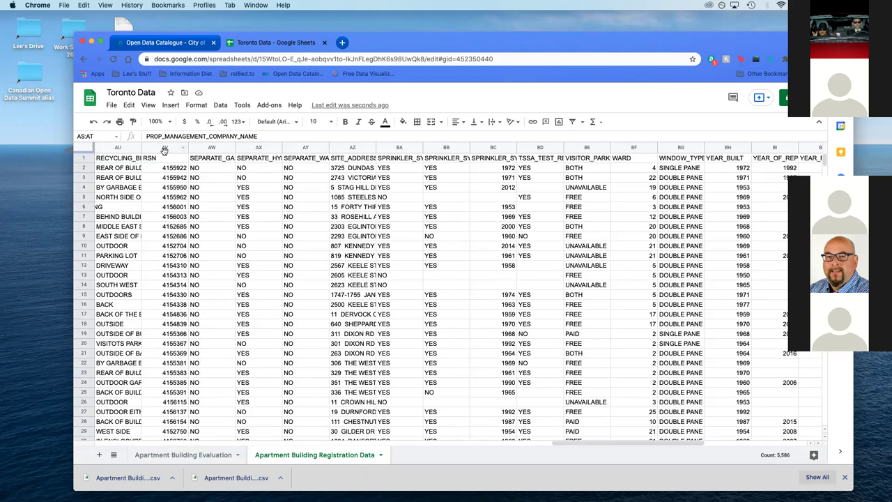
{"action": "left_click_drag", "start_coordinate": [612, 446], "coordinate": [558, 443]}
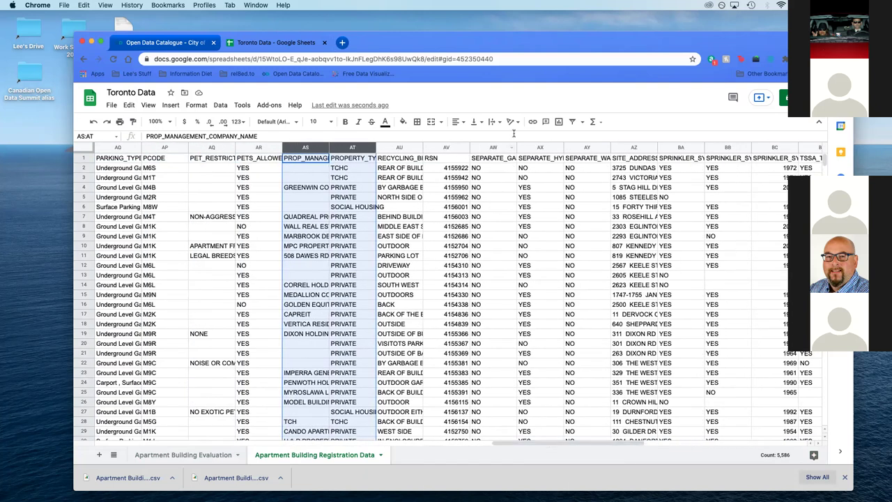
Step: Move the RSN column from AV to column A, ahead of _id
{"action": "left_click", "coordinate": [449, 148]}
{"action": "left_click_drag", "start_coordinate": [449, 147], "coordinate": [128, 168]}
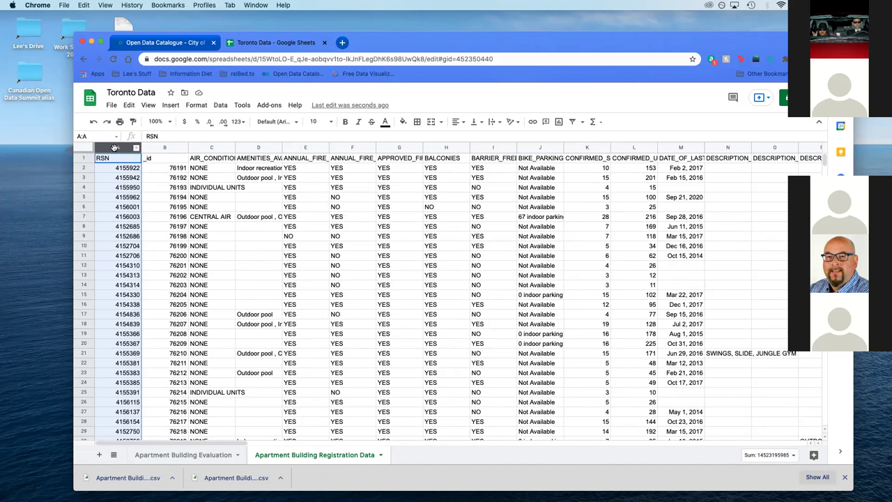
Step: Insert an empty column C between RSN and YEAR_REGISTERED on the Evaluation sheet, then select C2
{"action": "left_click", "coordinate": [177, 454]}
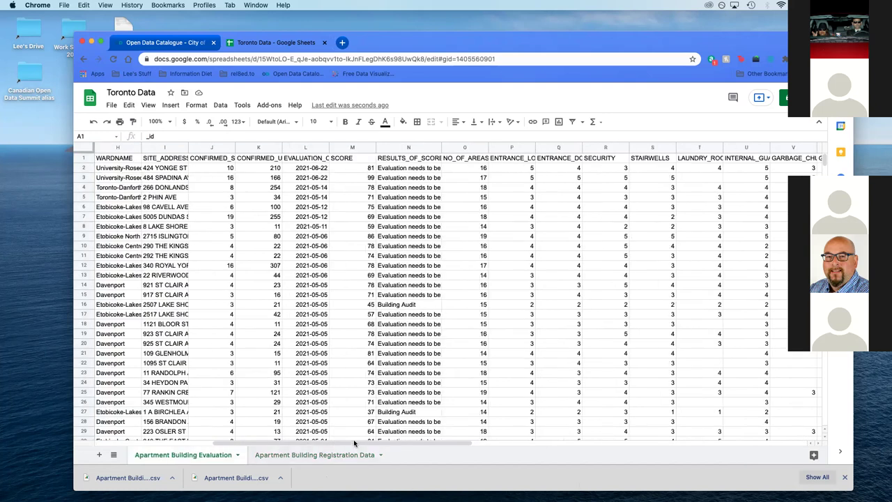
{"action": "left_click_drag", "start_coordinate": [243, 443], "coordinate": [143, 442]}
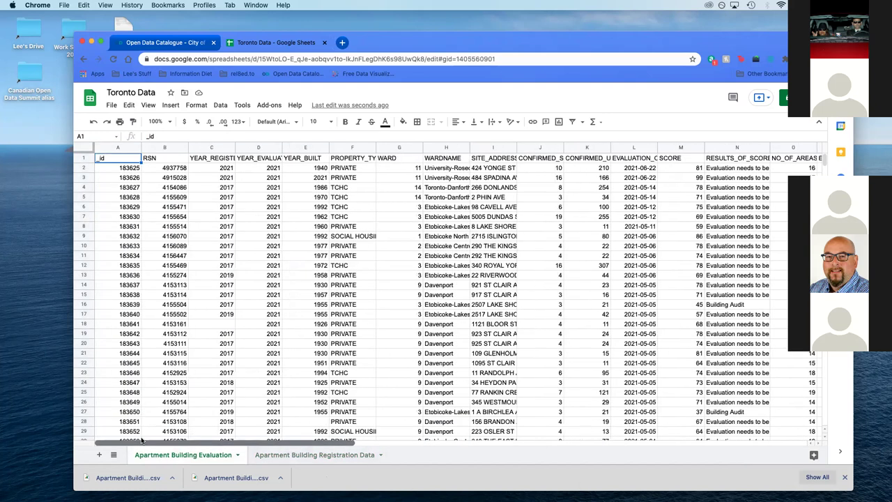
{"action": "left_click", "coordinate": [168, 159]}
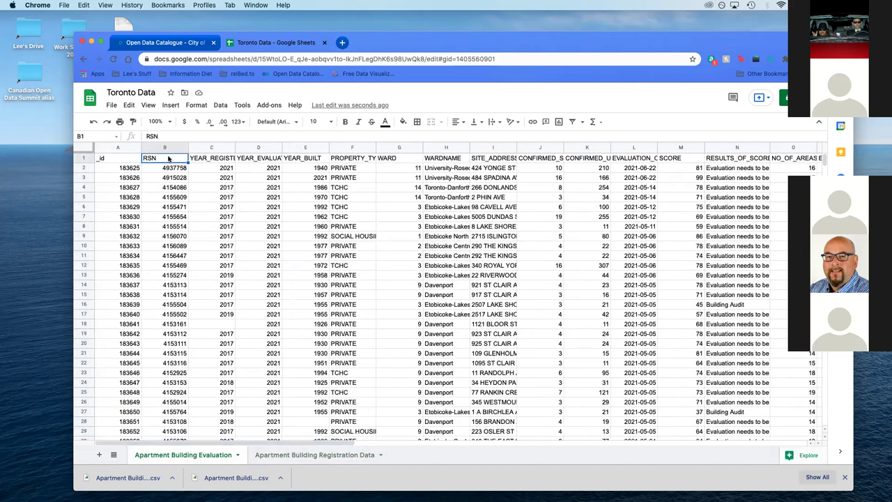
{"action": "left_click", "coordinate": [231, 151]}
{"action": "left_click", "coordinate": [269, 187]}
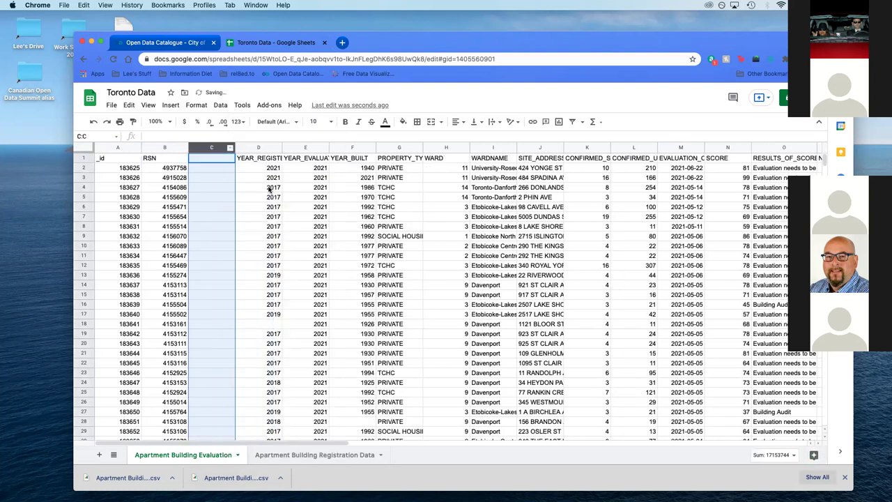
{"action": "left_click", "coordinate": [213, 172]}
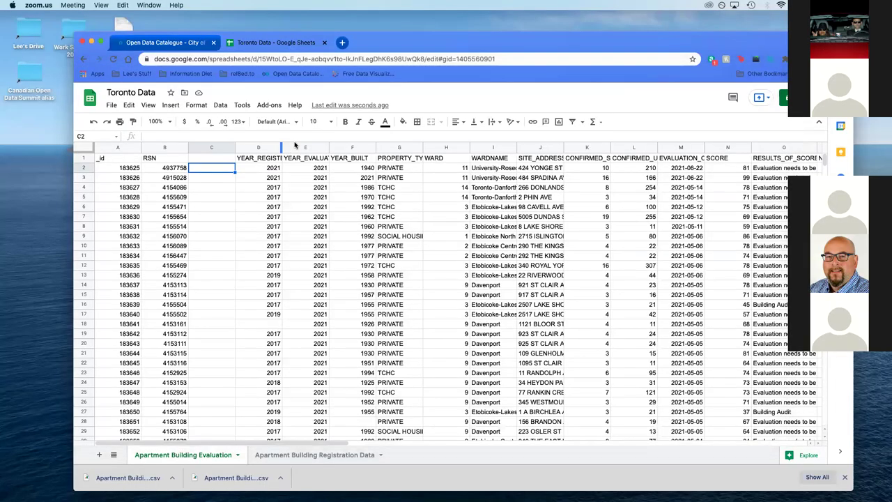
{"action": "left_click_drag", "start_coordinate": [676, 37], "coordinate": [664, 50]}
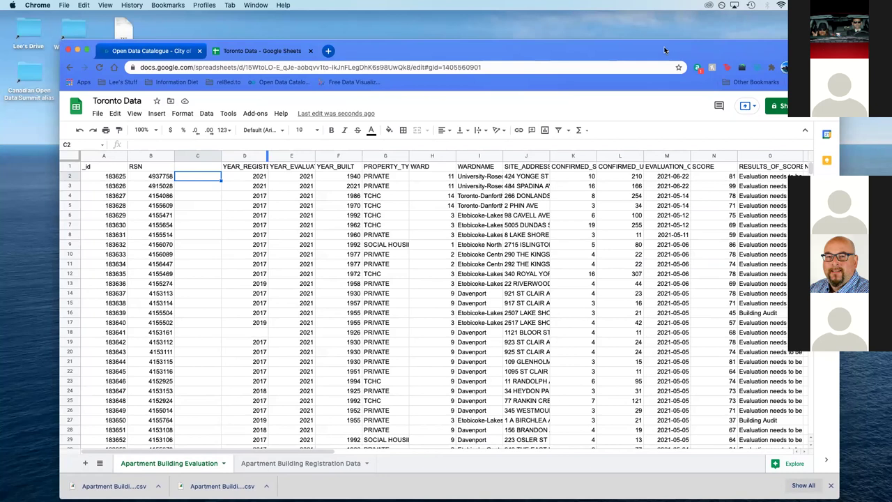
Step: Paste =VLOOKUP(B2,'Apartment Building Registration Data'!$A$2:$BJ$3481,43,FALSE) into C2, returning M5B
{"action": "left_click", "coordinate": [198, 176]}
{"action": "type", "text": "=VLOOKUP(B2,'Apartment Building Registration Data'!$A$2:$B$3481,43,FALSE)"}
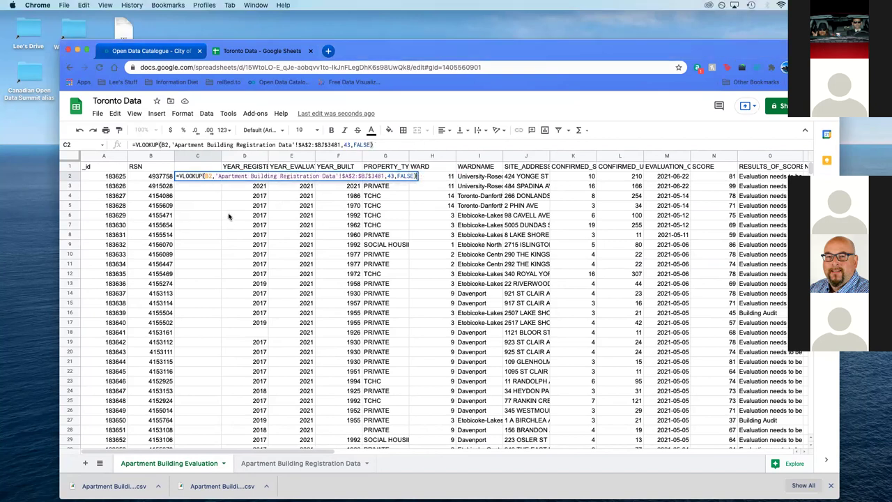
{"action": "key", "text": "Return"}
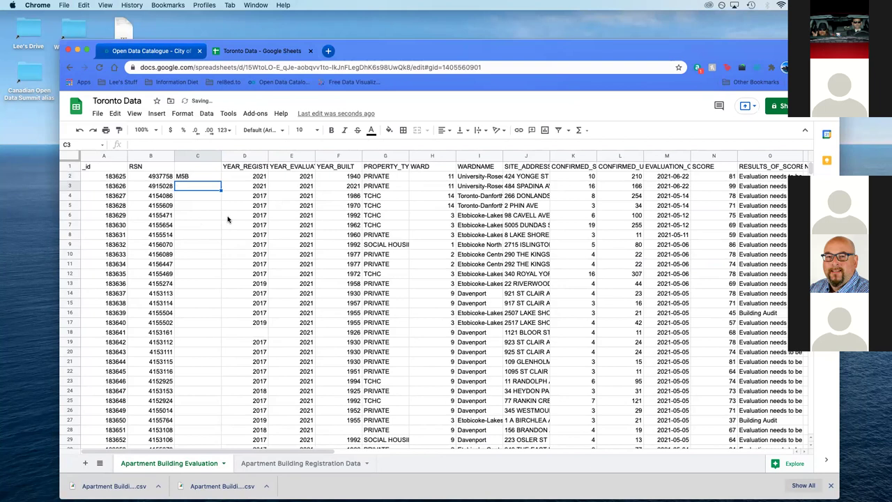
{"action": "left_click", "coordinate": [206, 179]}
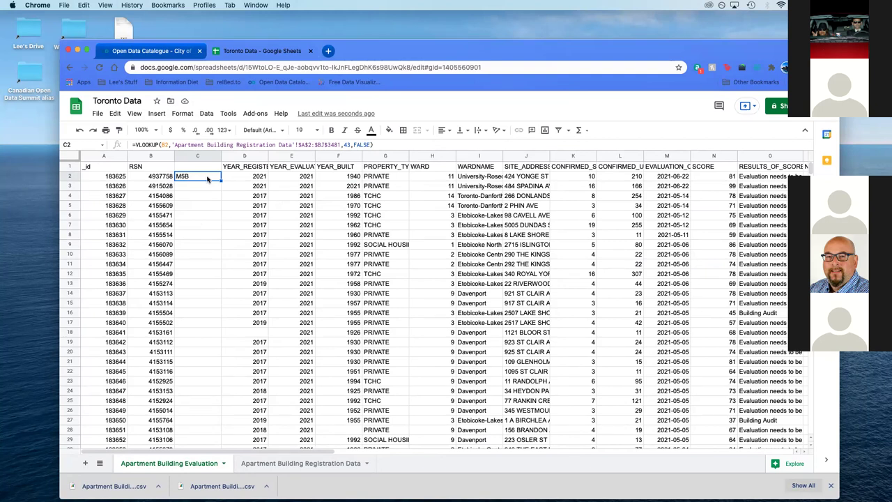
{"action": "left_click", "coordinate": [158, 178]}
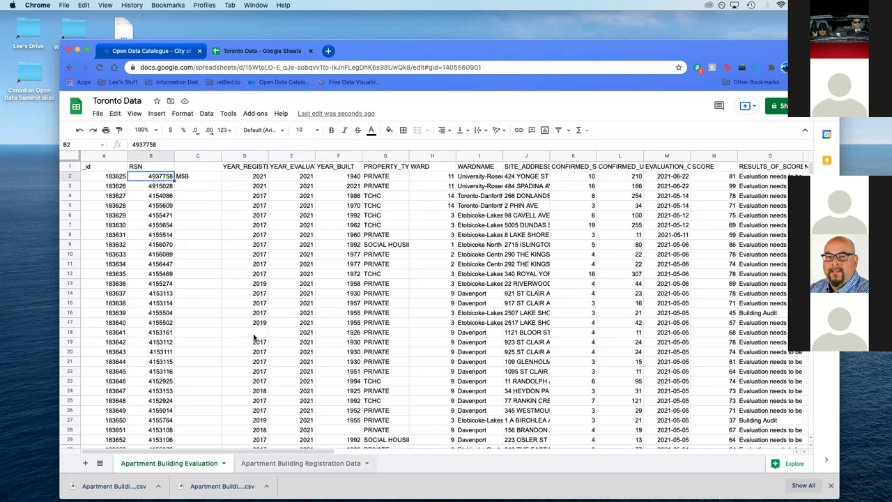
Step: Check the RSN values and locate the PCODE column in the Registration Data sheet
{"action": "left_click", "coordinate": [302, 463]}
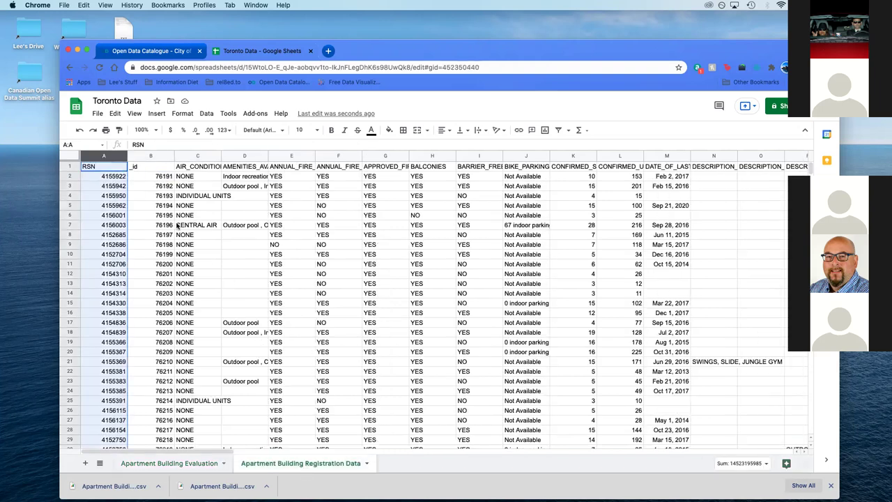
{"action": "left_click", "coordinate": [113, 179]}
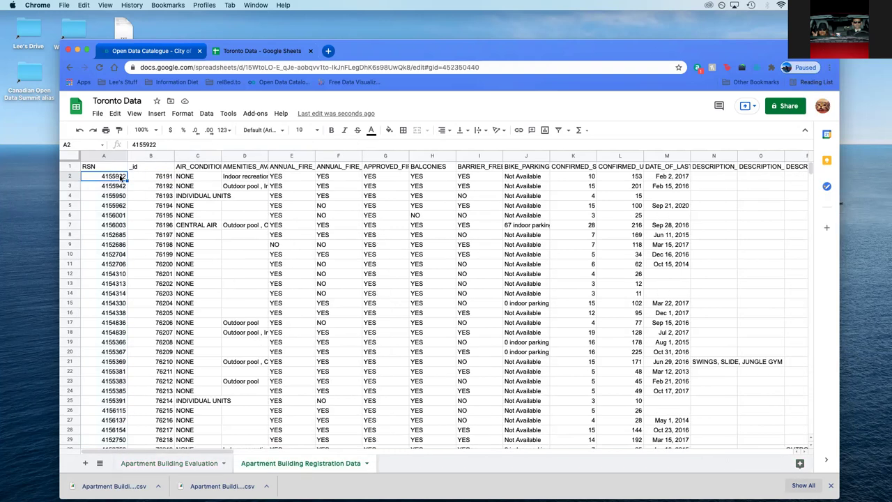
{"action": "left_click", "coordinate": [197, 463]}
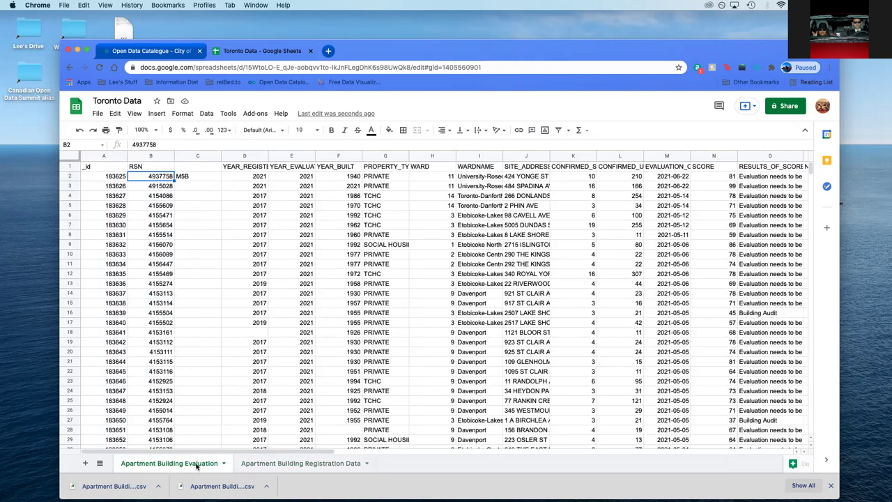
{"action": "left_click", "coordinate": [194, 177]}
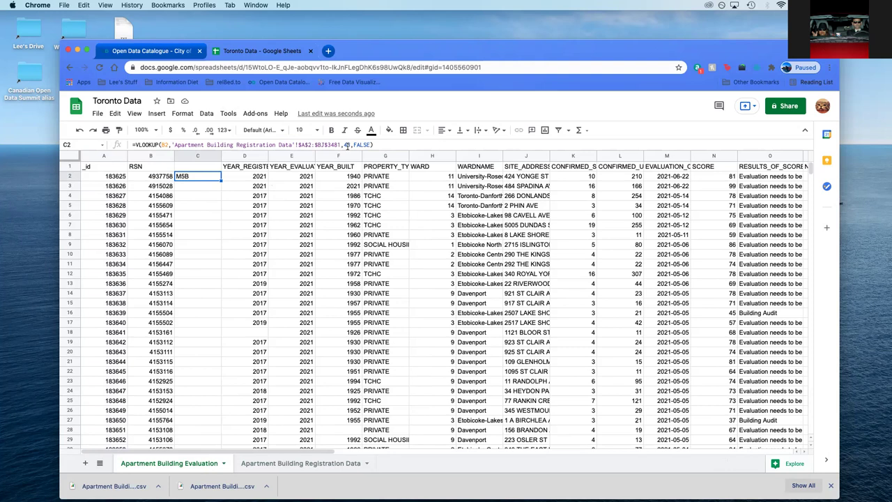
{"action": "left_click", "coordinate": [306, 462]}
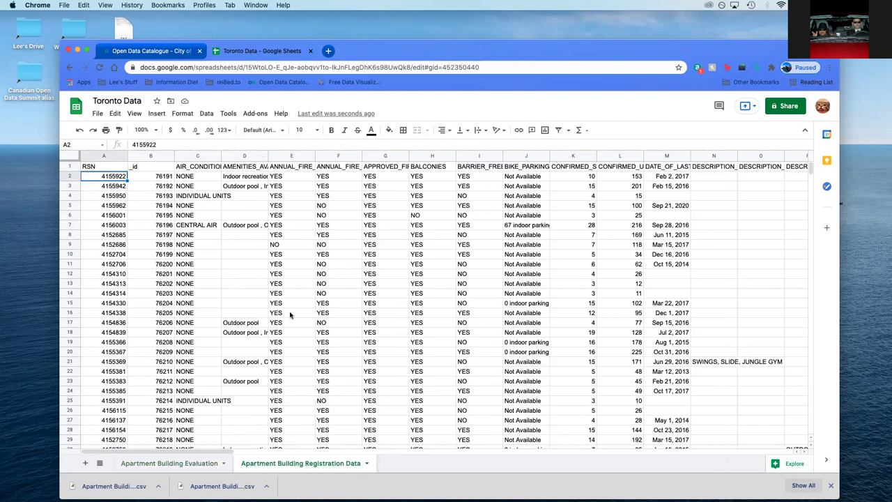
{"action": "scroll", "coordinate": [320, 453], "scroll_direction": "right", "scroll_amount": 5}
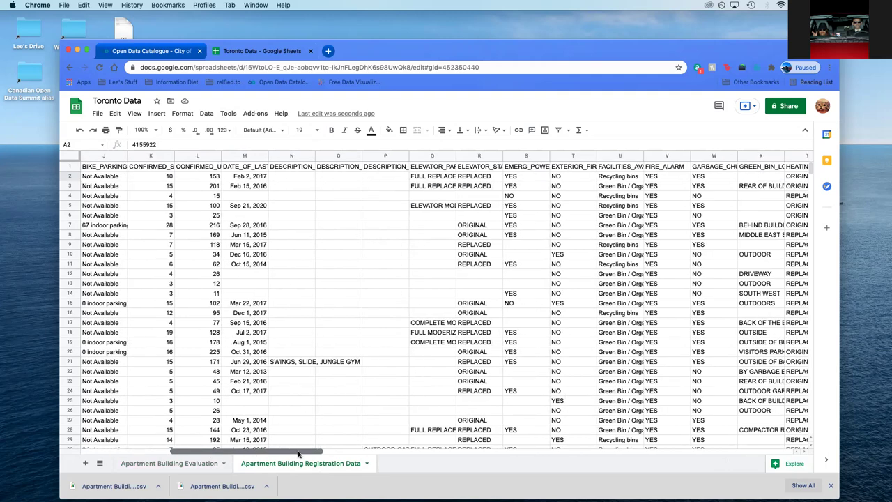
{"action": "scroll", "coordinate": [343, 453], "scroll_direction": "right", "scroll_amount": 8}
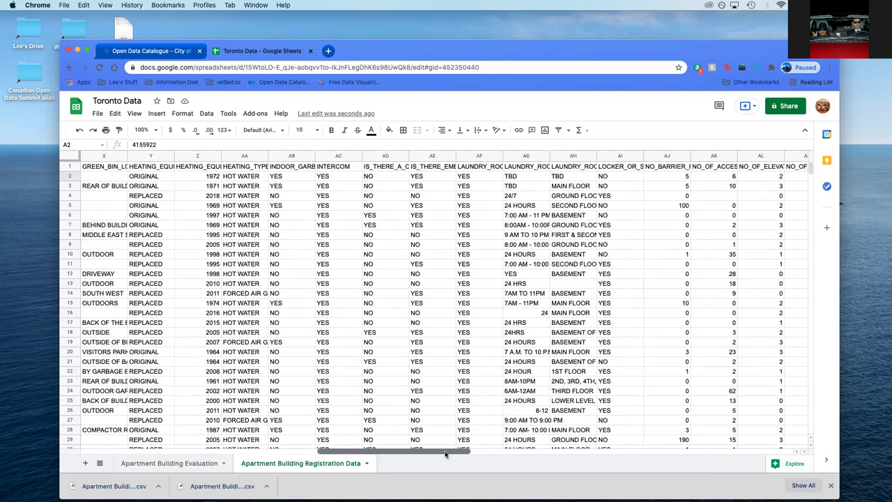
{"action": "left_click_drag", "start_coordinate": [446, 453], "coordinate": [561, 453]}
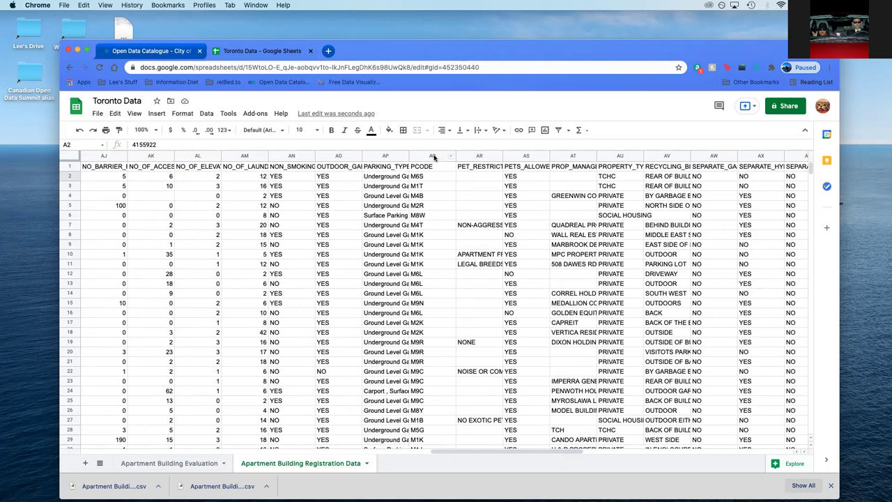
{"action": "left_click_drag", "start_coordinate": [498, 449], "coordinate": [155, 451]}
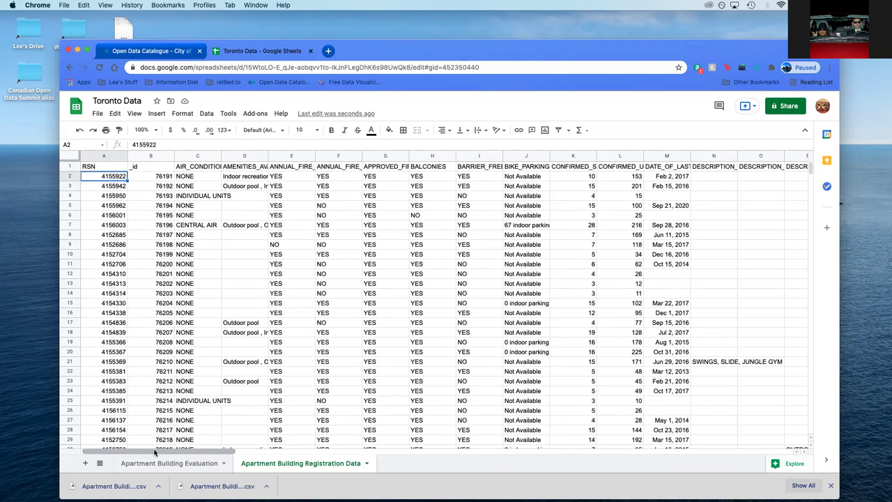
Step: Re-edit and commit the C2 lookup so it returns postal code M5B
{"action": "left_click", "coordinate": [189, 464]}
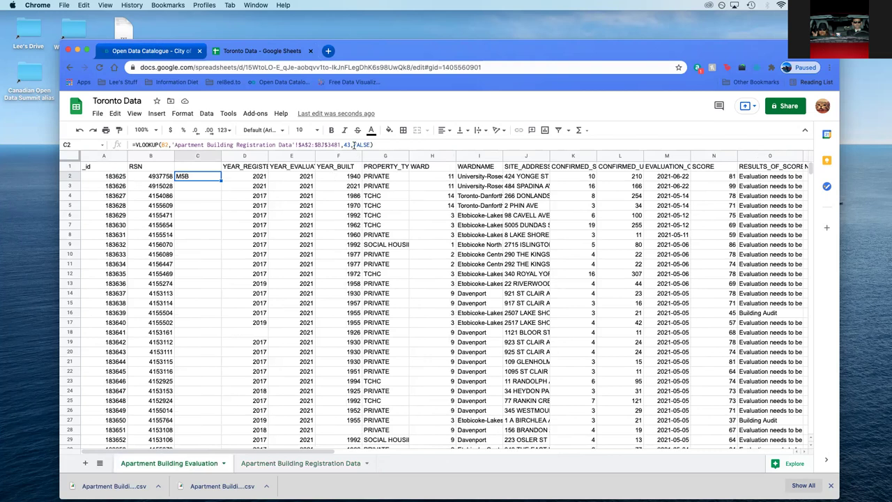
{"action": "left_click", "coordinate": [331, 144]}
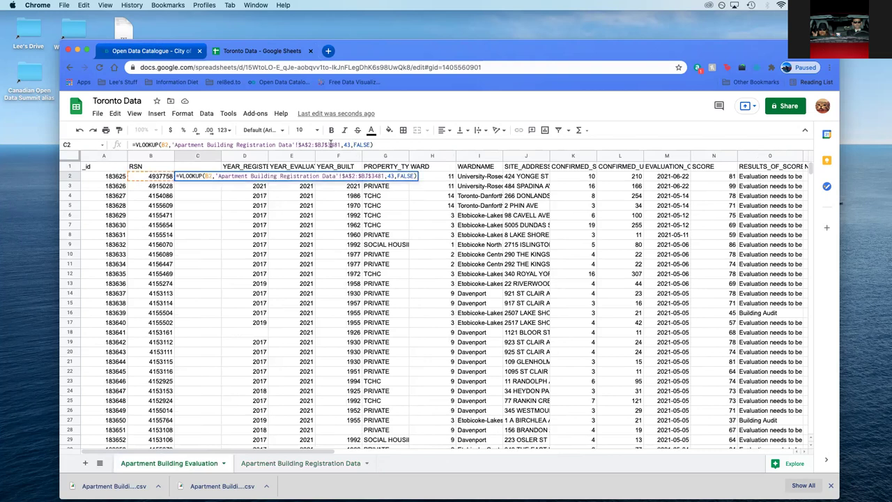
{"action": "left_click", "coordinate": [213, 218]}
{"action": "left_click", "coordinate": [213, 180]}
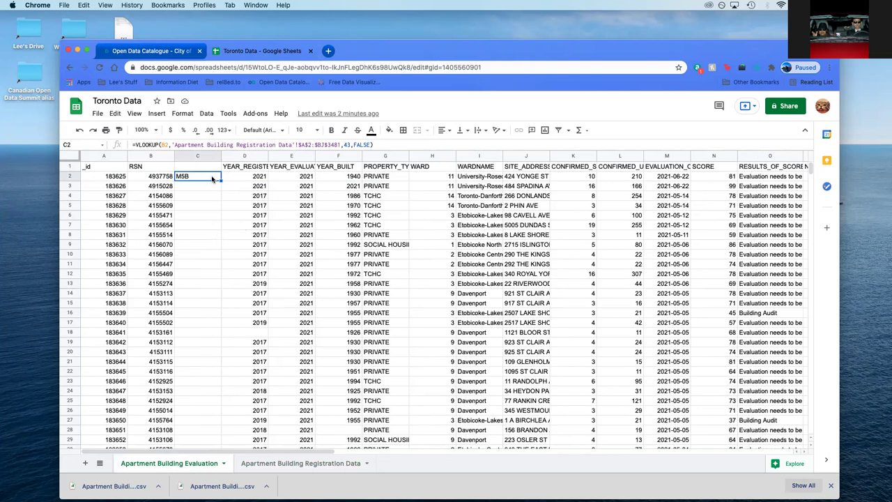
Step: Copy C2 and paste formula only into all of column C, filling postal codes like M5S and M4J
{"action": "key", "text": "super+c"}
{"action": "left_click", "coordinate": [216, 158]}
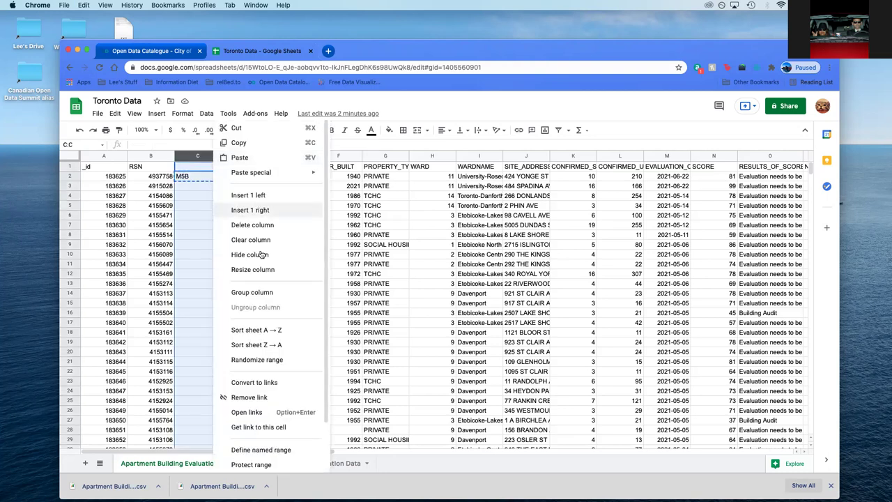
{"action": "mouse_move", "coordinate": [262, 173]}
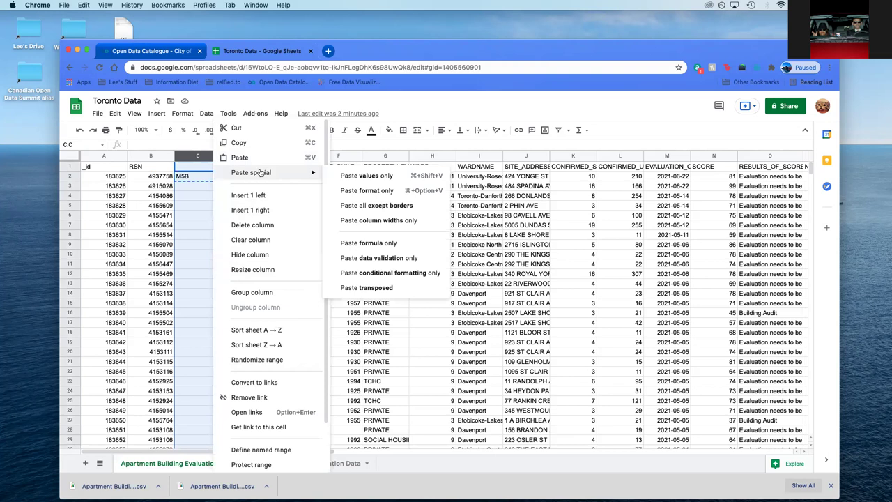
{"action": "left_click", "coordinate": [420, 244]}
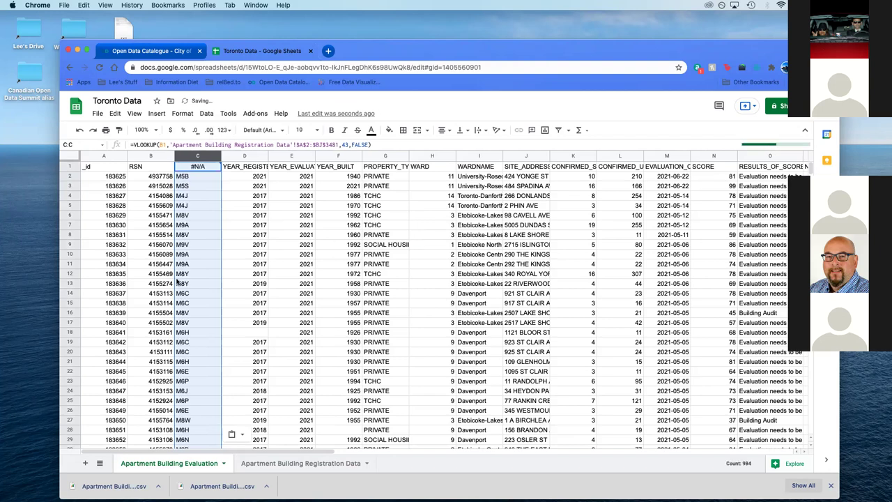
{"action": "mouse_move", "coordinate": [201, 166]}
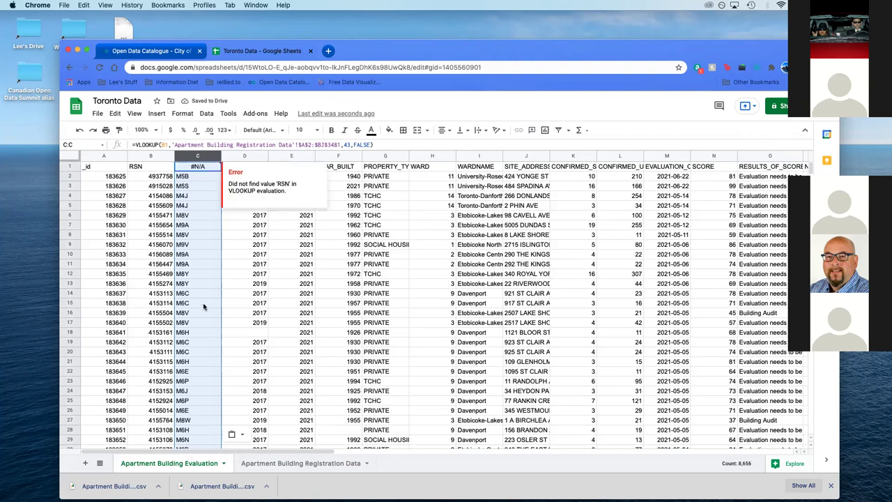
{"action": "left_click", "coordinate": [206, 169]}
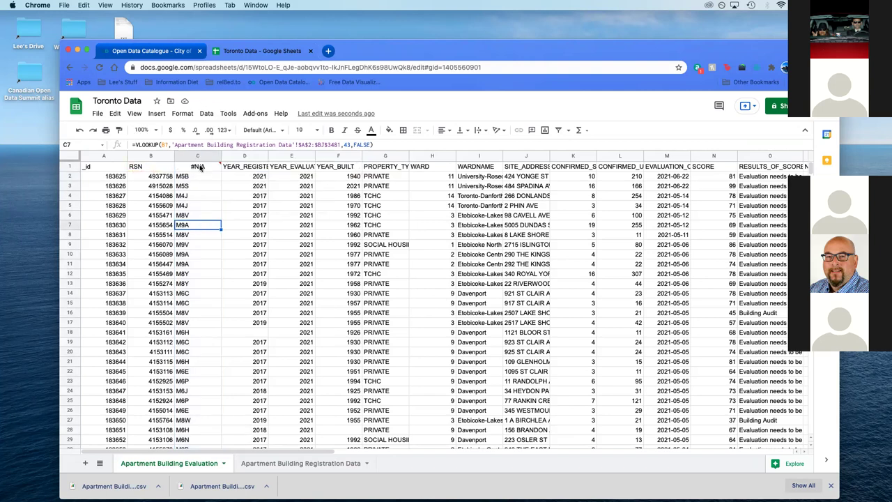
Step: Enter the header PCODE in C1, then select column C and bring up its column menu
{"action": "type", "text": "P"}
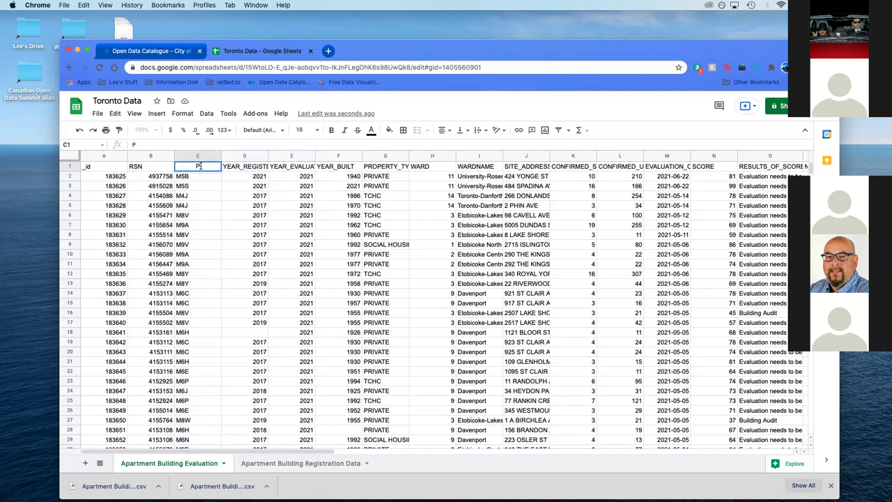
{"action": "type", "text": "CODE"}
{"action": "left_click", "coordinate": [203, 196]}
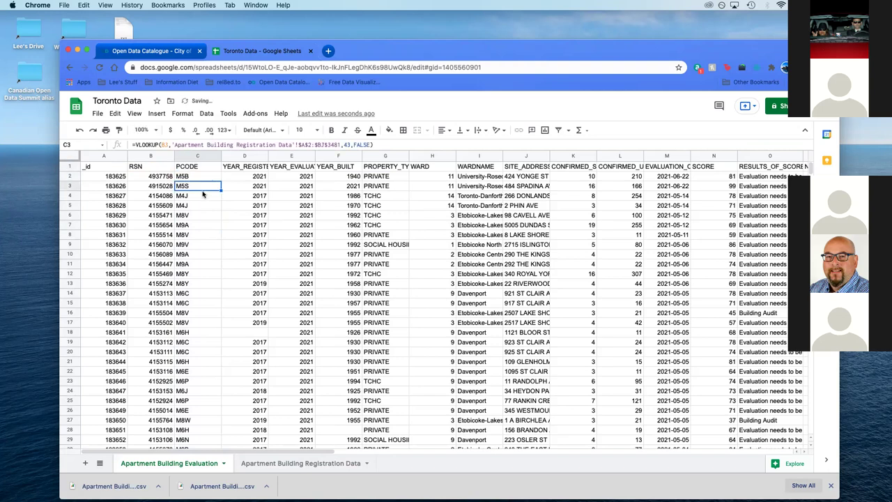
{"action": "left_click", "coordinate": [198, 154]}
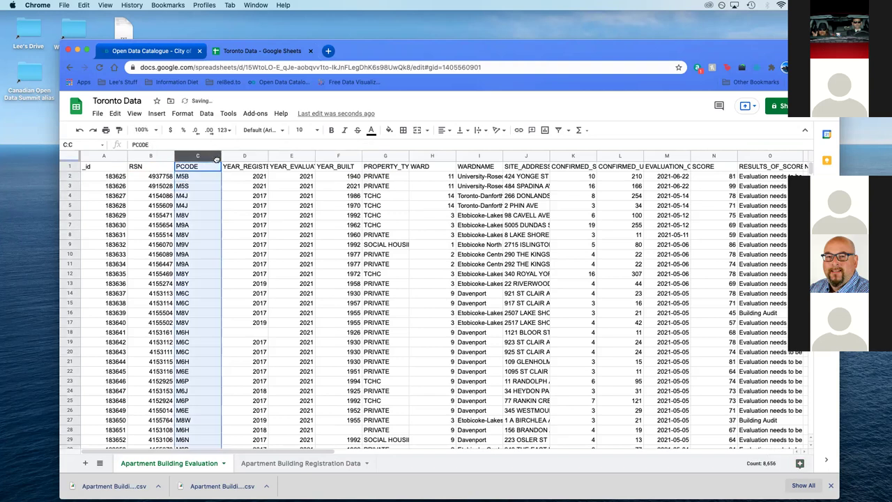
{"action": "right_click", "coordinate": [216, 159]}
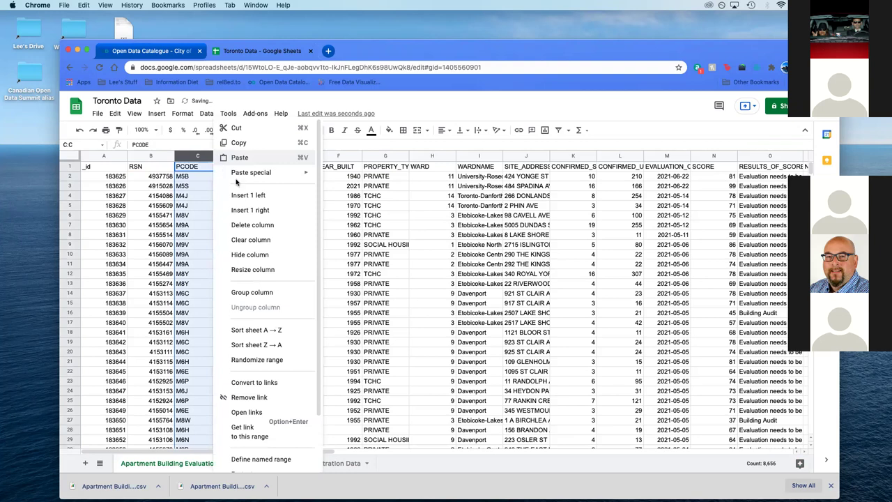
{"action": "mouse_move", "coordinate": [255, 176]}
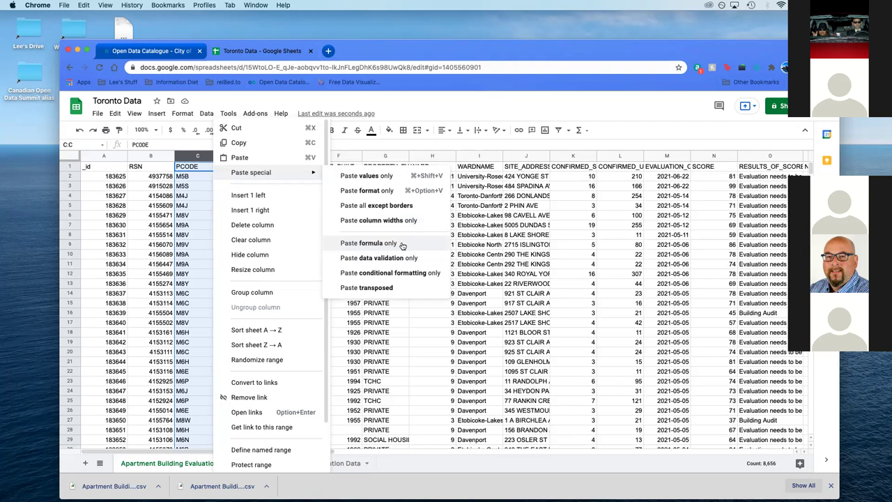
{"action": "left_click", "coordinate": [490, 102]}
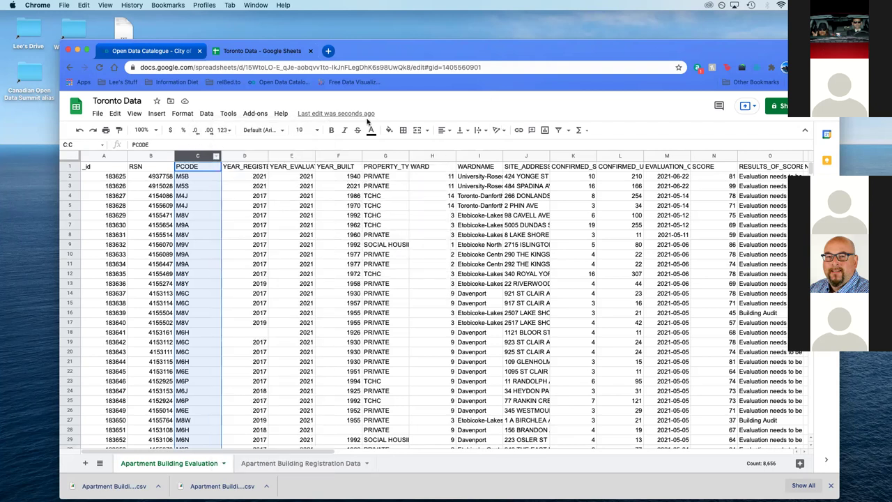
{"action": "left_click", "coordinate": [216, 158]}
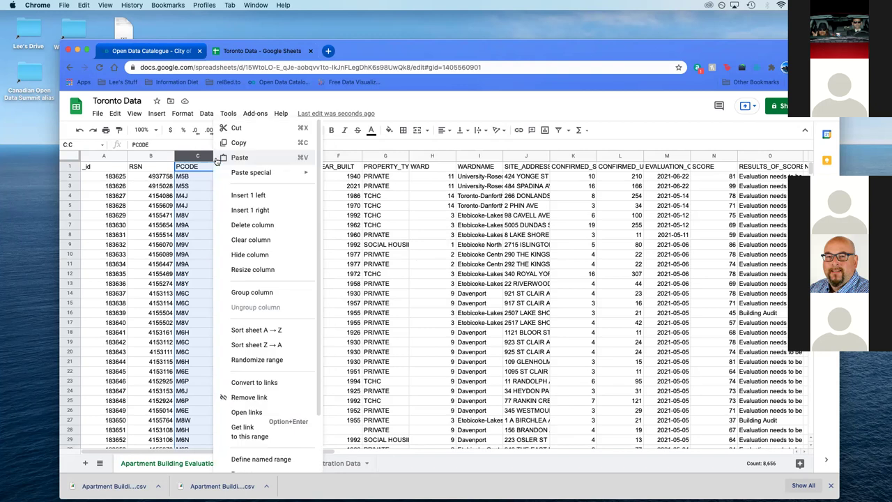
Step: Insert an empty column left of PCODE and check the registration sheet's columns for the lookup
{"action": "left_click", "coordinate": [245, 195]}
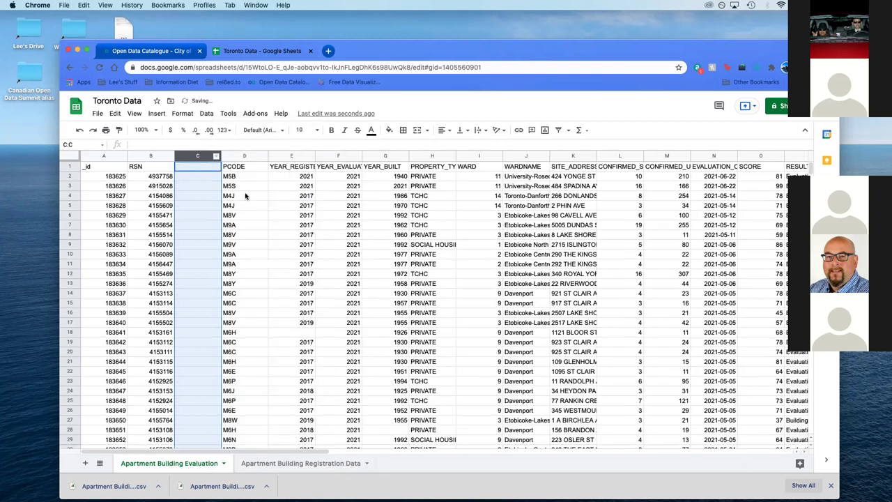
{"action": "left_click", "coordinate": [206, 177]}
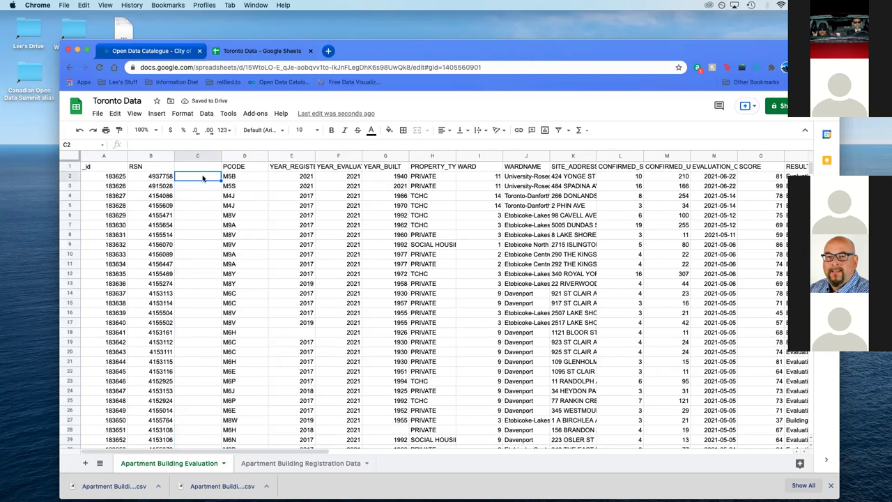
{"action": "left_click", "coordinate": [247, 178]}
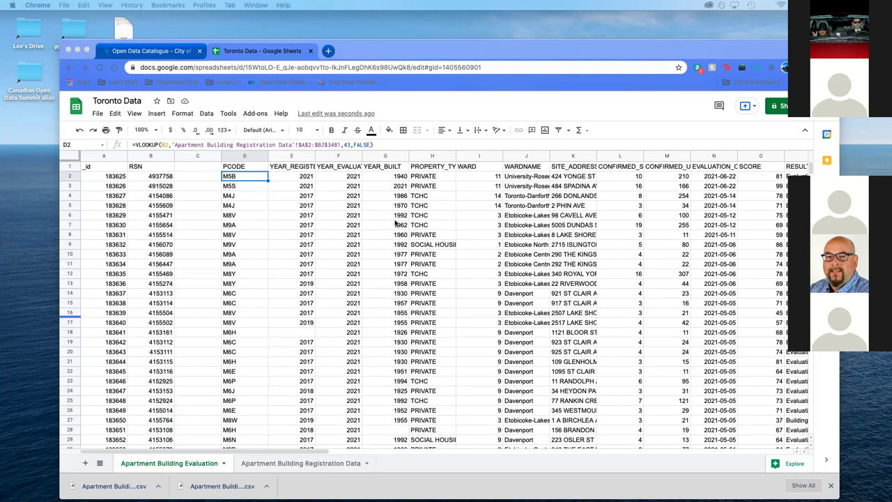
{"action": "left_click", "coordinate": [319, 466]}
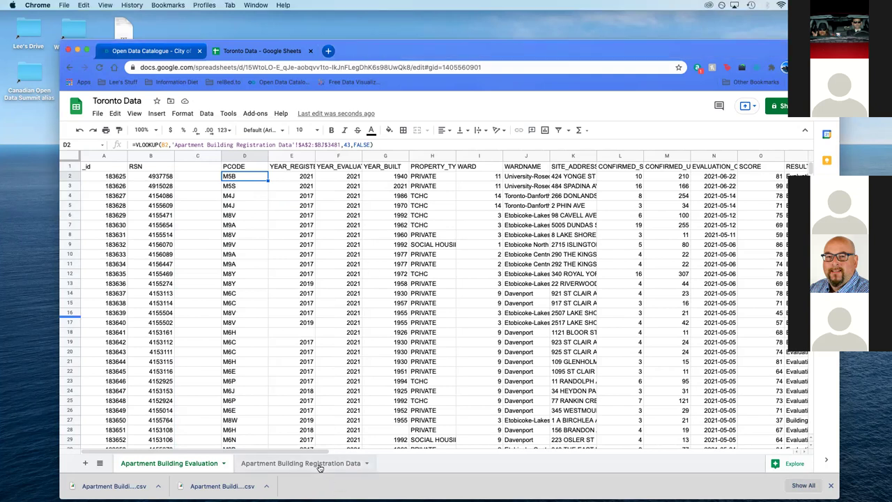
{"action": "left_click", "coordinate": [319, 465]}
{"action": "left_click_drag", "start_coordinate": [183, 453], "coordinate": [545, 454]}
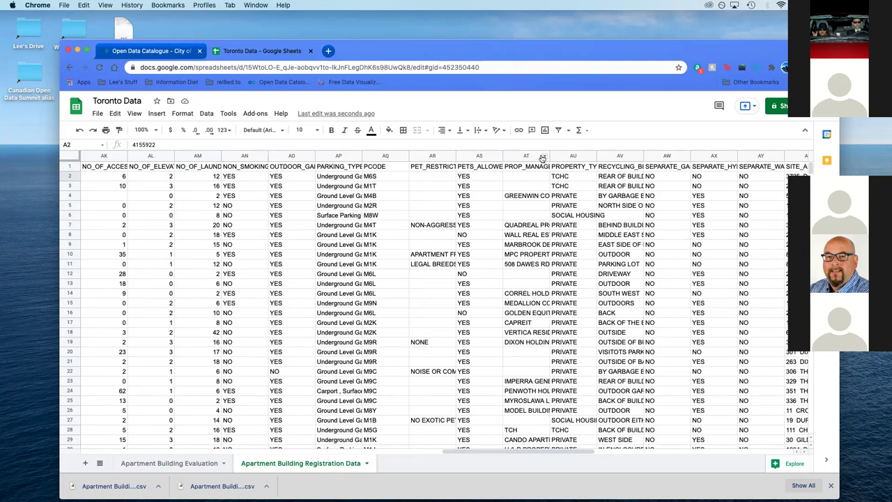
{"action": "left_click_drag", "start_coordinate": [545, 453], "coordinate": [210, 451]}
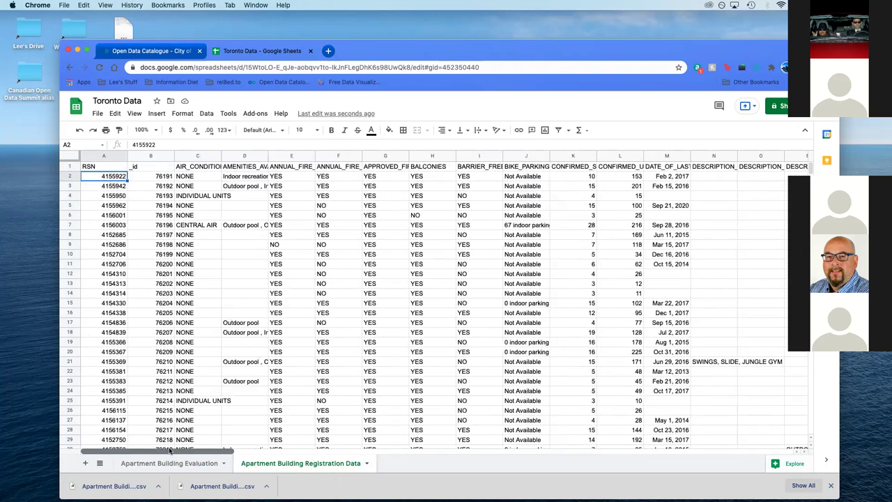
Step: Paste VLOOKUP(B2,'Apartment Building Registration Data'!$A$2:$BJ$3481,46,FALSE) into C2 and widen column C
{"action": "left_click", "coordinate": [168, 466]}
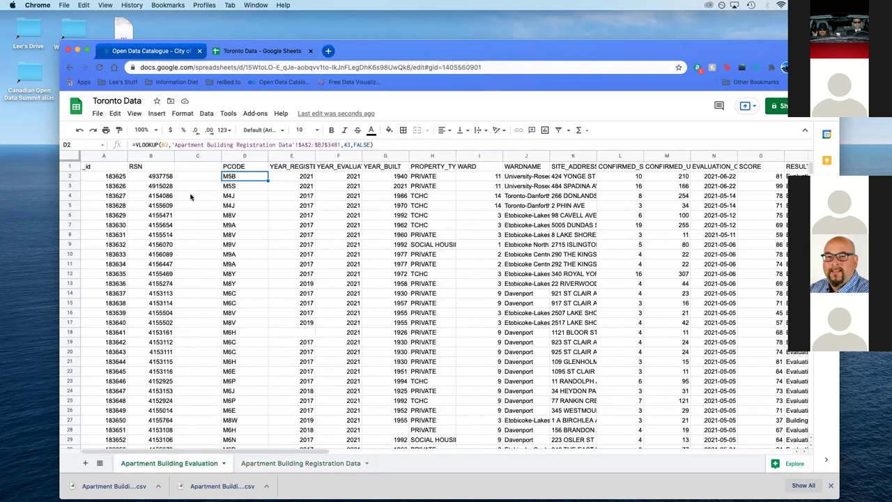
{"action": "left_click", "coordinate": [194, 178]}
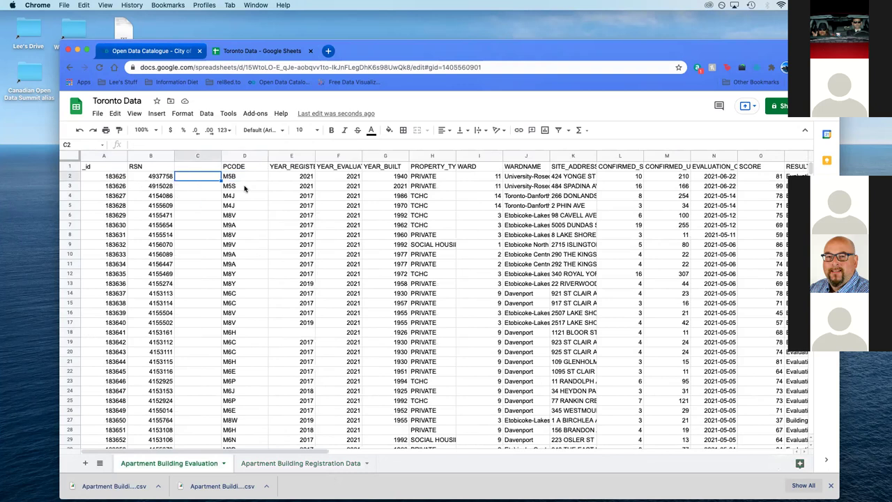
{"action": "key", "text": "cmd+v"}
{"action": "left_click", "coordinate": [198, 224]}
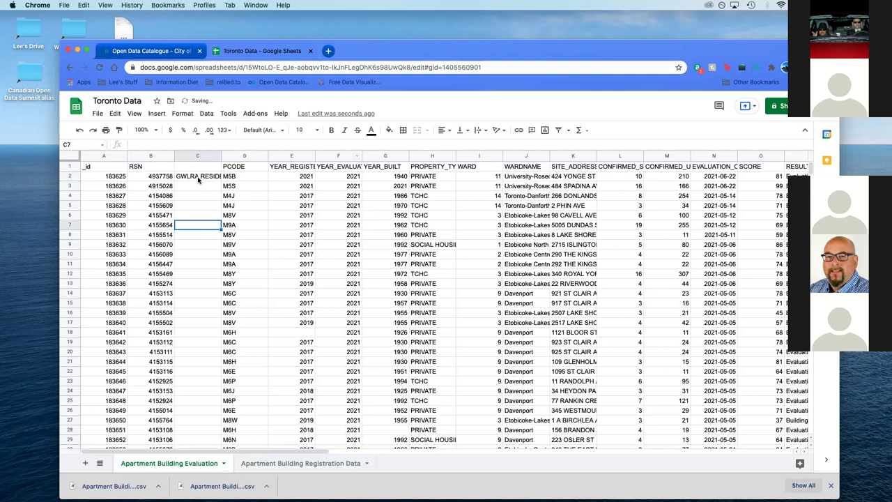
{"action": "left_click", "coordinate": [200, 179]}
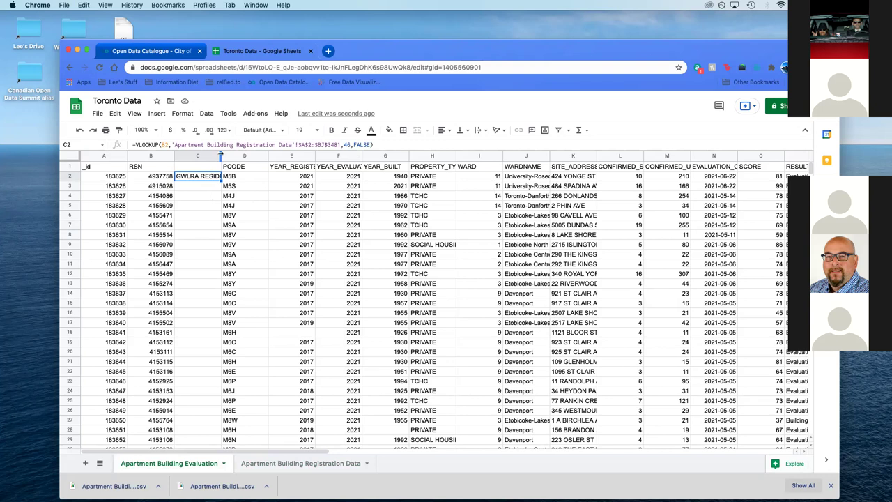
{"action": "left_click_drag", "start_coordinate": [222, 155], "coordinate": [251, 155]}
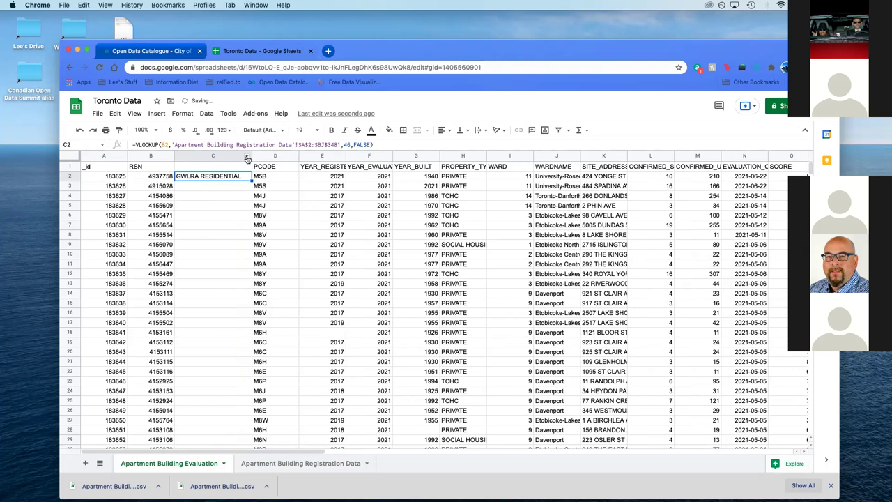
{"action": "right_click", "coordinate": [247, 155]}
Step: Copy C2 and paste formula only down column C, checking the lookup results
{"action": "key", "text": "super+c"}
{"action": "right_click", "coordinate": [246, 156]}
{"action": "mouse_move", "coordinate": [275, 175]}
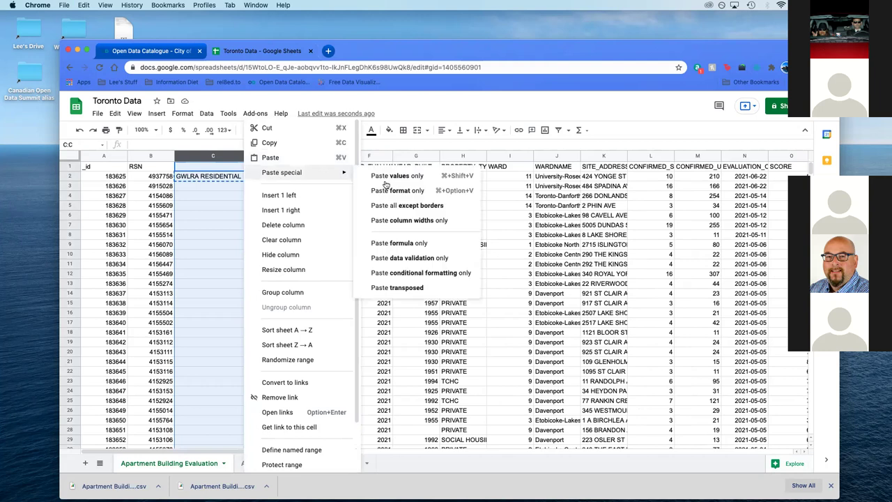
{"action": "left_click", "coordinate": [409, 244]}
{"action": "left_click", "coordinate": [216, 258]}
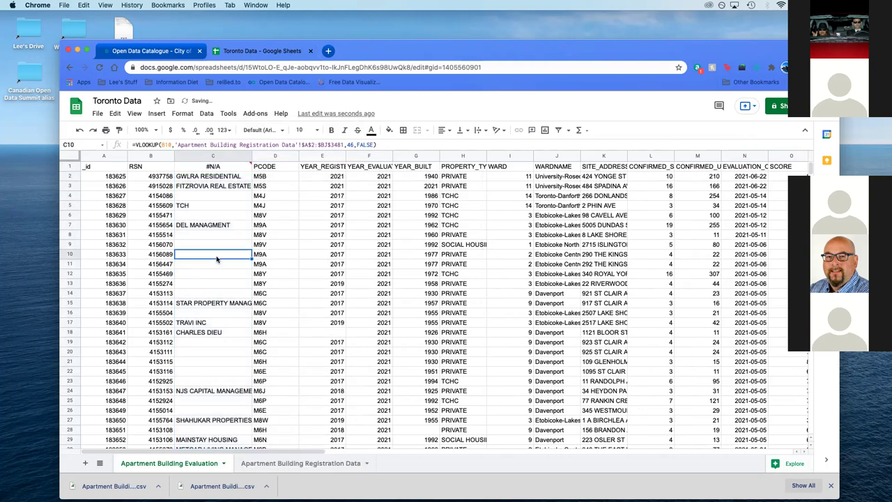
{"action": "left_click", "coordinate": [203, 198]}
{"action": "left_click", "coordinate": [218, 214]}
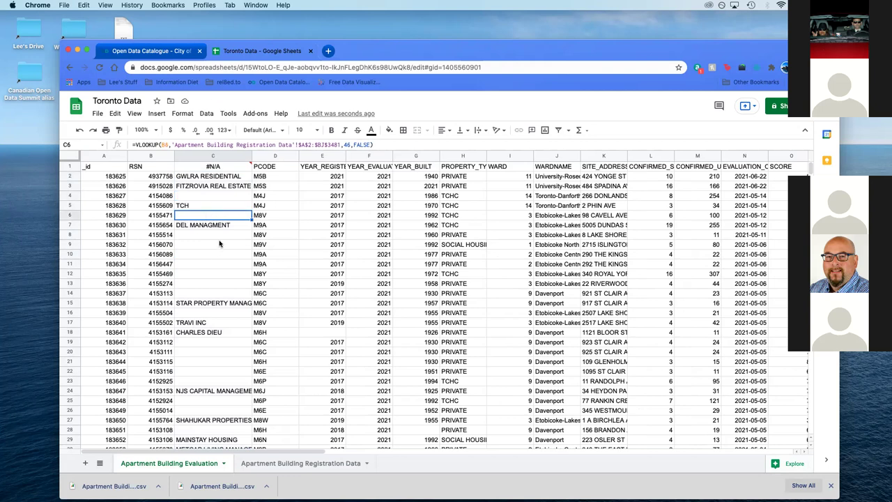
Step: Title column C 'Property Manager'
{"action": "left_click", "coordinate": [233, 168]}
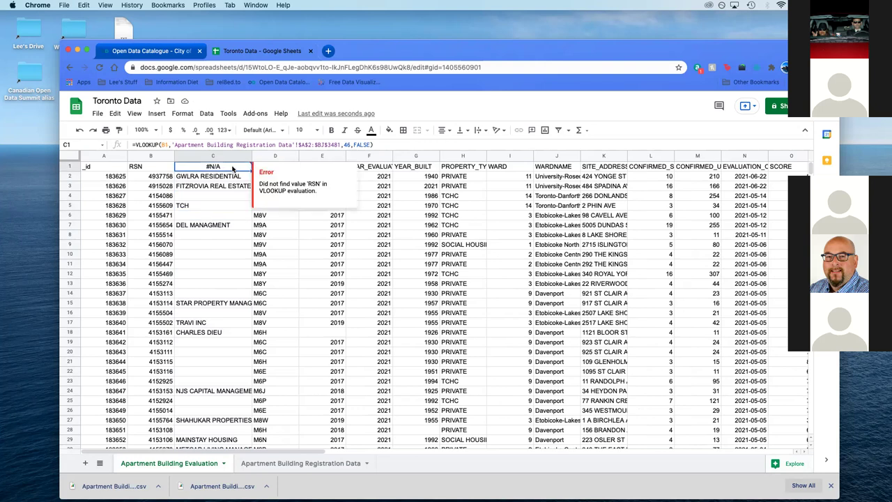
{"action": "type", "text": "Property Man"}
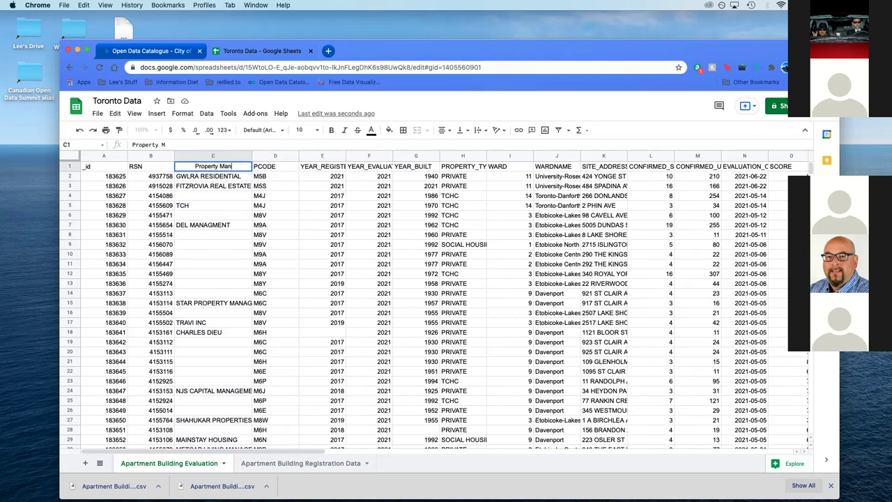
{"action": "type", "text": "ager"}
{"action": "left_click", "coordinate": [209, 255]}
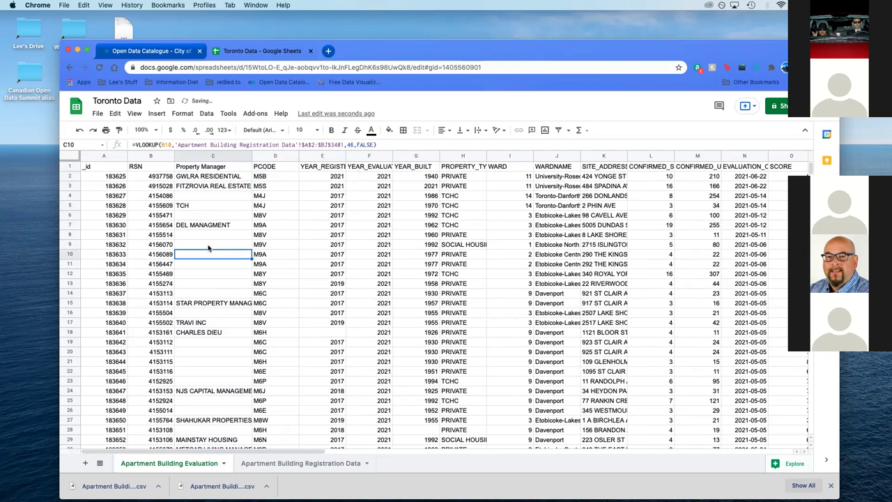
{"action": "left_click", "coordinate": [208, 246]}
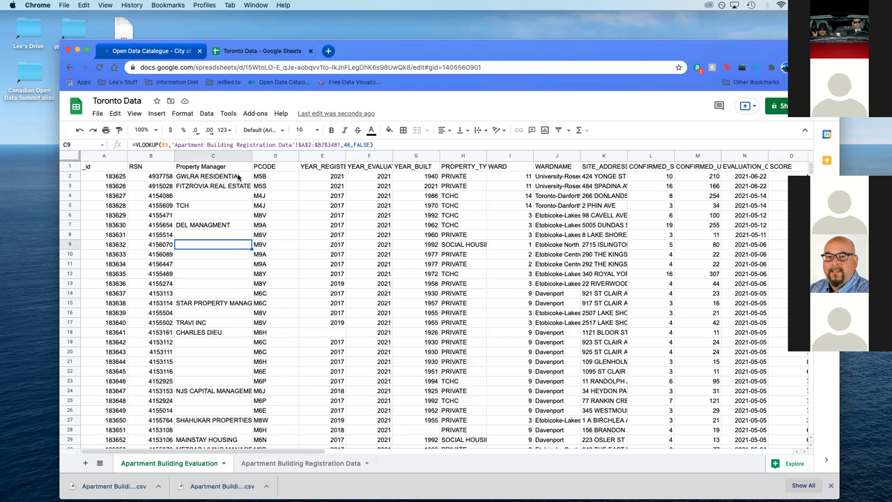
{"action": "left_click", "coordinate": [148, 169]}
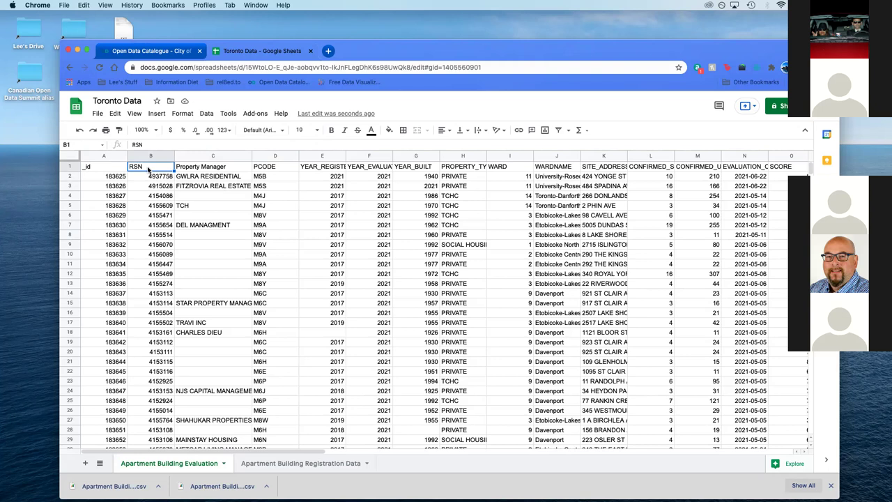
{"action": "left_click", "coordinate": [110, 168]}
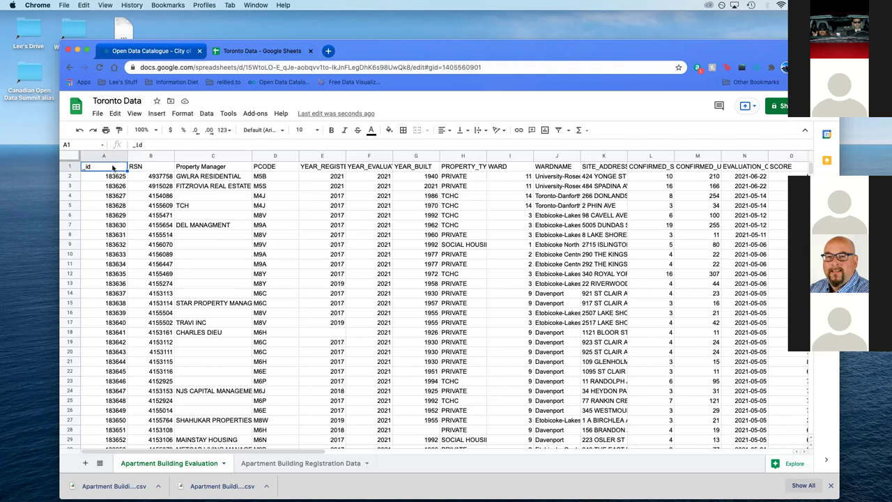
{"action": "left_click", "coordinate": [117, 178]}
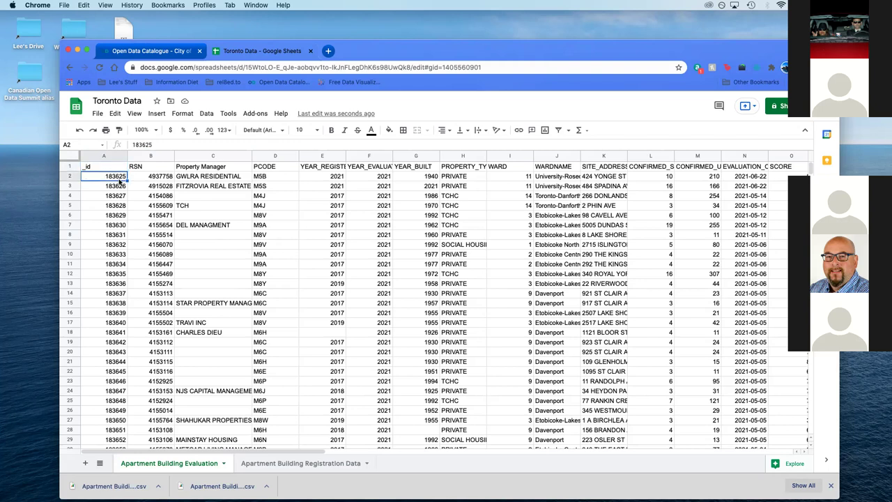
{"action": "left_click", "coordinate": [154, 167]}
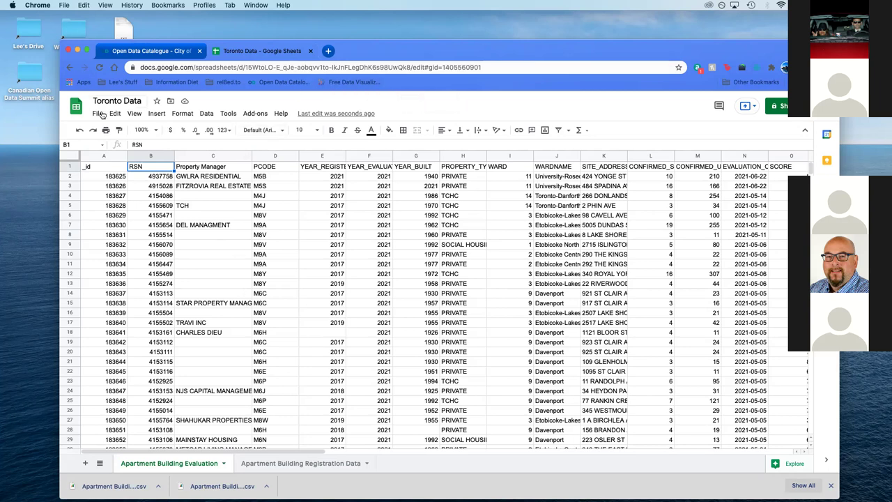
Step: Download the current sheet as Comma-separated values (.csv) and drag the file onto the desktop
{"action": "left_click", "coordinate": [99, 114]}
{"action": "mouse_move", "coordinate": [137, 236]}
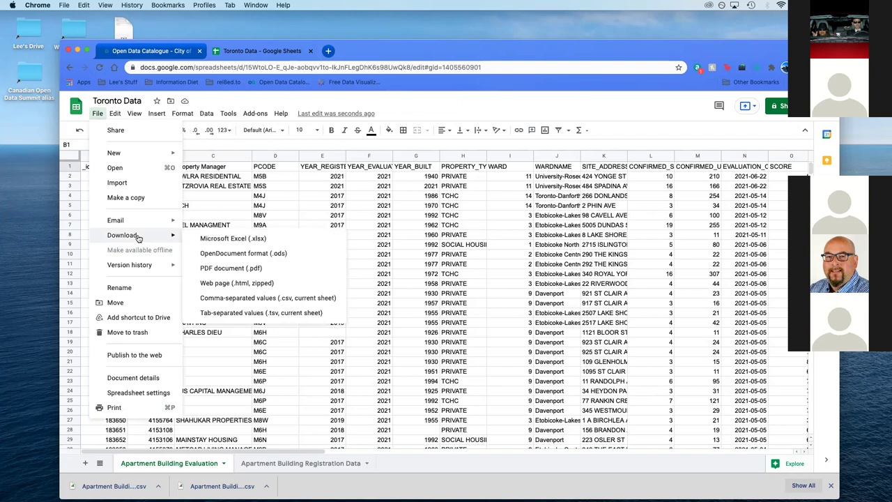
{"action": "left_click", "coordinate": [305, 299]}
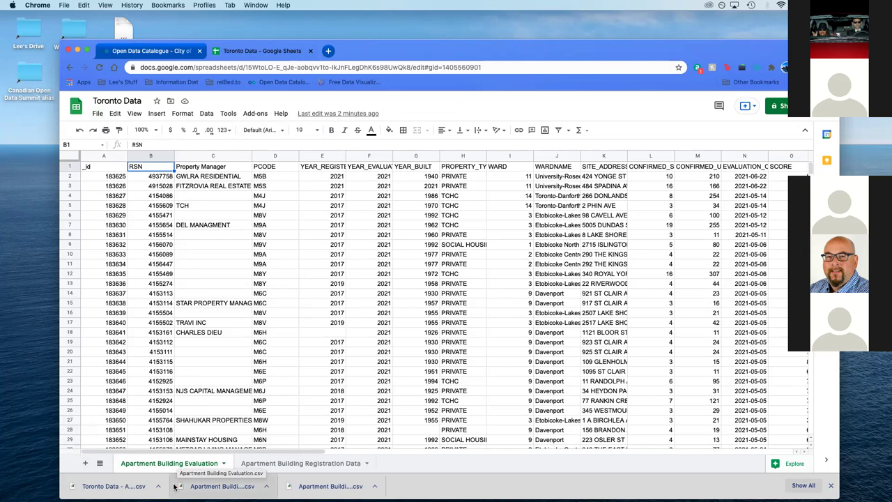
{"action": "left_click_drag", "start_coordinate": [105, 486], "coordinate": [28, 131]}
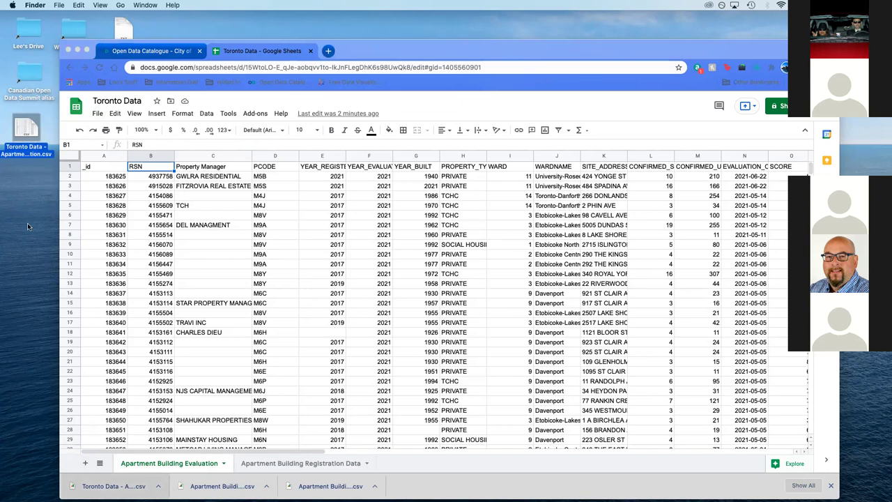
{"action": "left_click", "coordinate": [275, 54]}
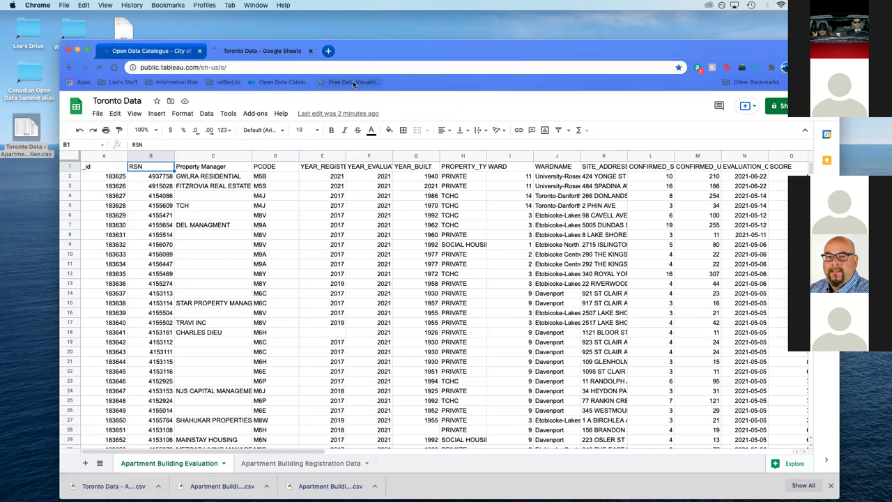
Step: Open Tableau Public from the Free Data Visualization bookmark and sign in to the account
{"action": "left_click", "coordinate": [352, 81]}
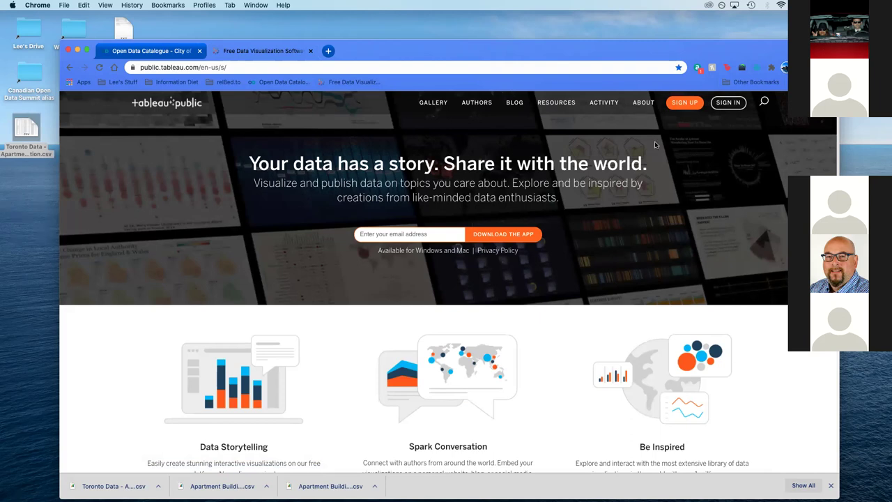
{"action": "left_click", "coordinate": [732, 104]}
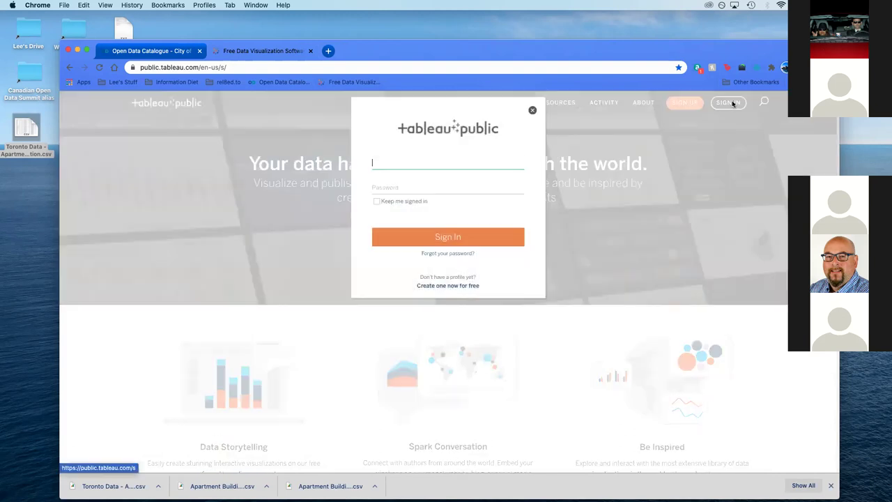
{"action": "left_click", "coordinate": [460, 237]}
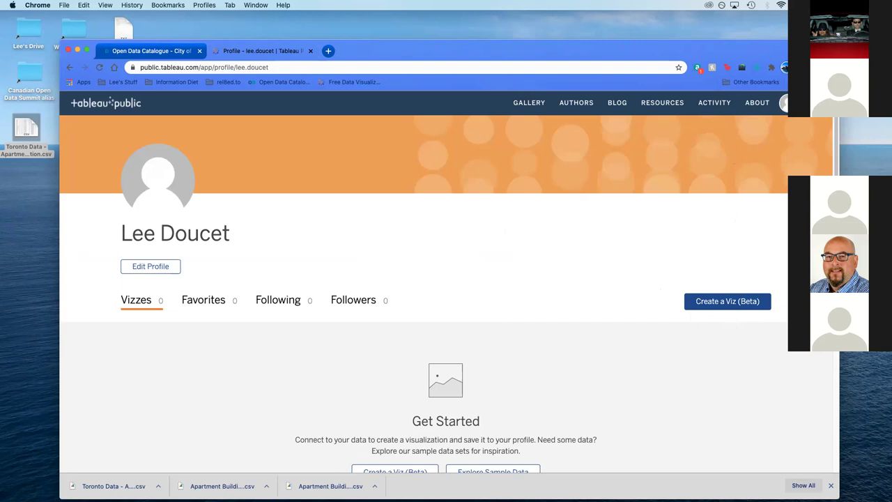
{"action": "mouse_move", "coordinate": [325, 483]}
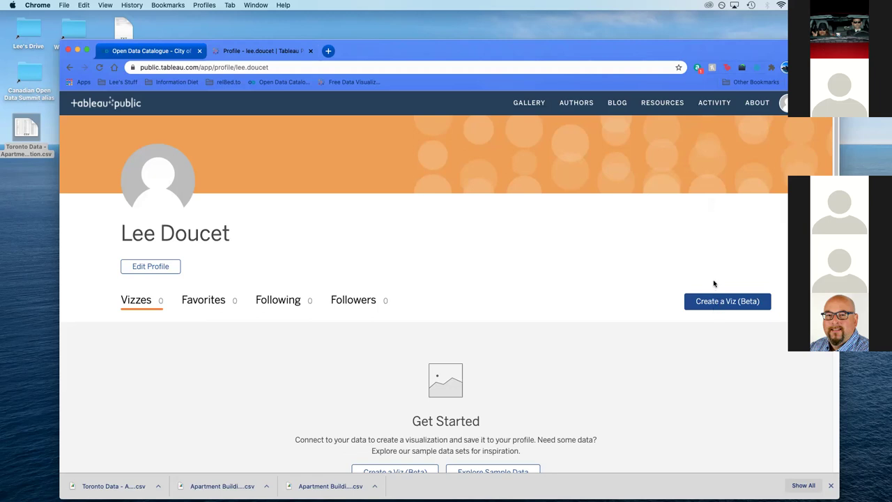
Step: Create a new viz by uploading the Toronto Data - Apartment Building Evaluation CSV from the Desktop
{"action": "left_click", "coordinate": [728, 303]}
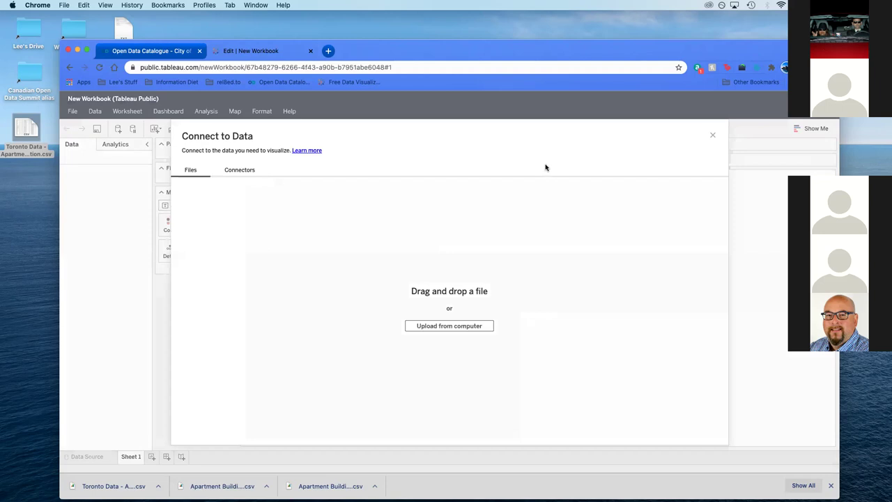
{"action": "left_click", "coordinate": [447, 327]}
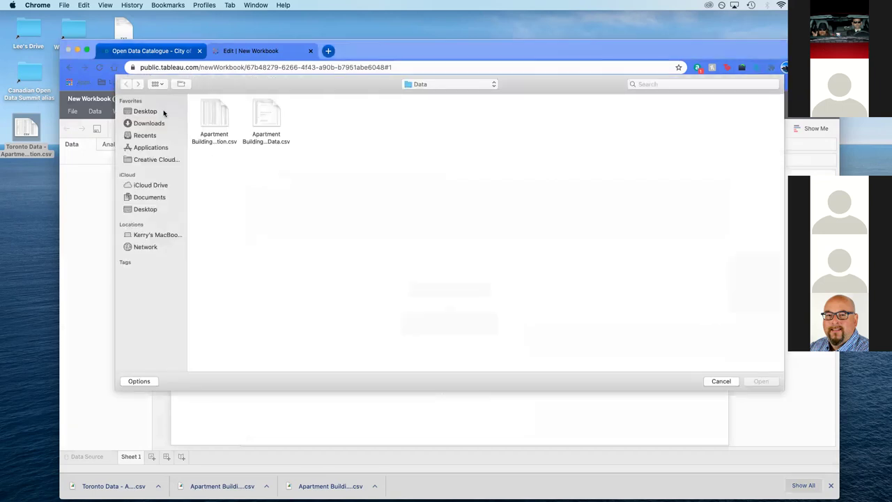
{"action": "left_click", "coordinate": [160, 112]}
{"action": "double_click", "coordinate": [209, 114]}
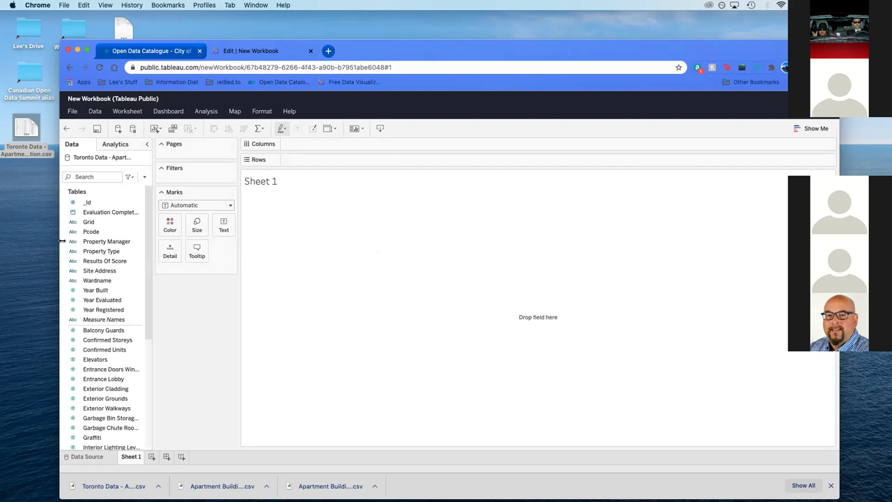
{"action": "left_click", "coordinate": [90, 260]}
{"action": "left_click", "coordinate": [111, 300]}
{"action": "left_click", "coordinate": [106, 177]}
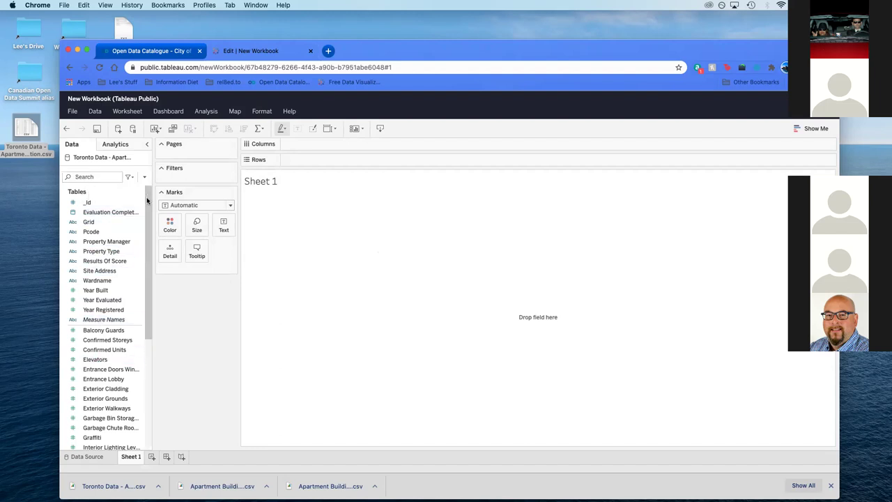
{"action": "scroll", "coordinate": [147, 202], "scroll_direction": "down", "scroll_amount": 5}
{"action": "scroll", "coordinate": [146, 206], "scroll_direction": "up", "scroll_amount": 4}
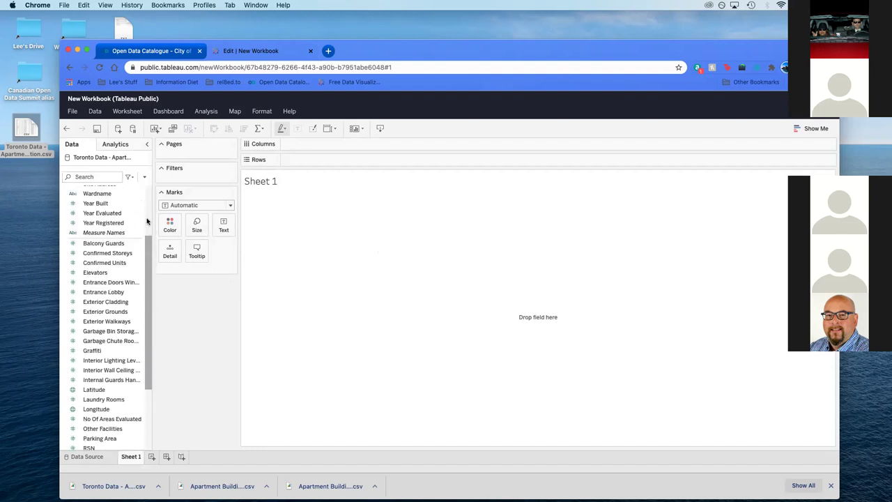
{"action": "scroll", "coordinate": [146, 205], "scroll_direction": "up", "scroll_amount": 1}
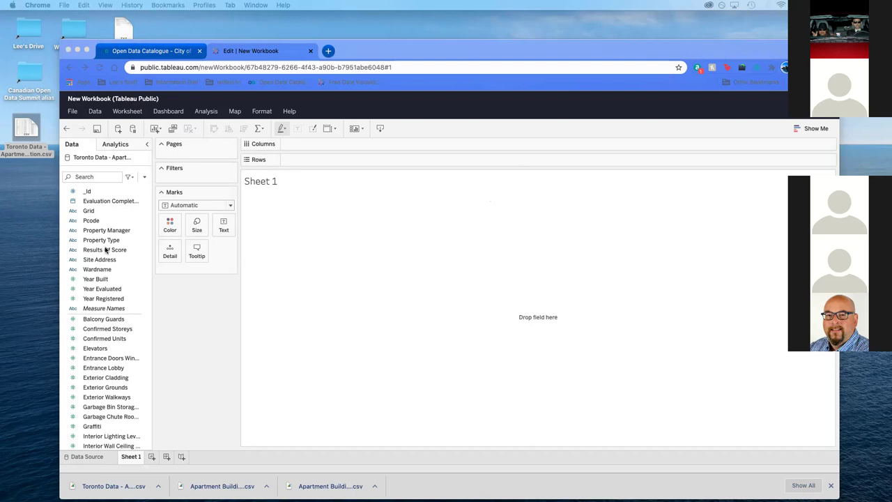
{"action": "scroll", "coordinate": [104, 251], "scroll_direction": "down", "scroll_amount": 5}
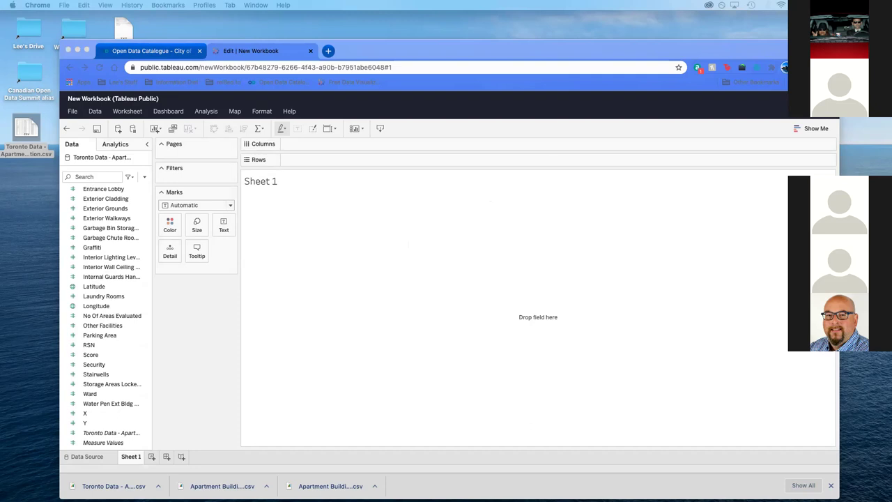
Step: Put Longitude on Columns and change it from average to a Dimension
{"action": "left_click", "coordinate": [100, 307]}
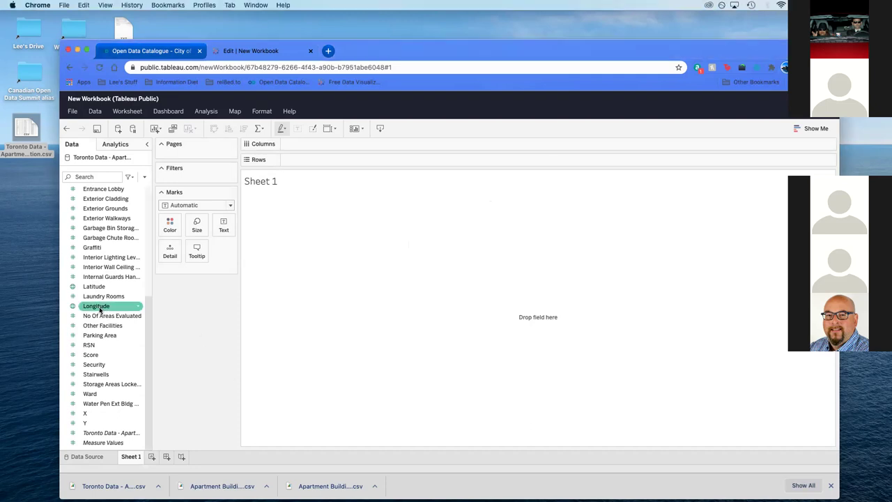
{"action": "left_click_drag", "start_coordinate": [98, 308], "coordinate": [322, 145]}
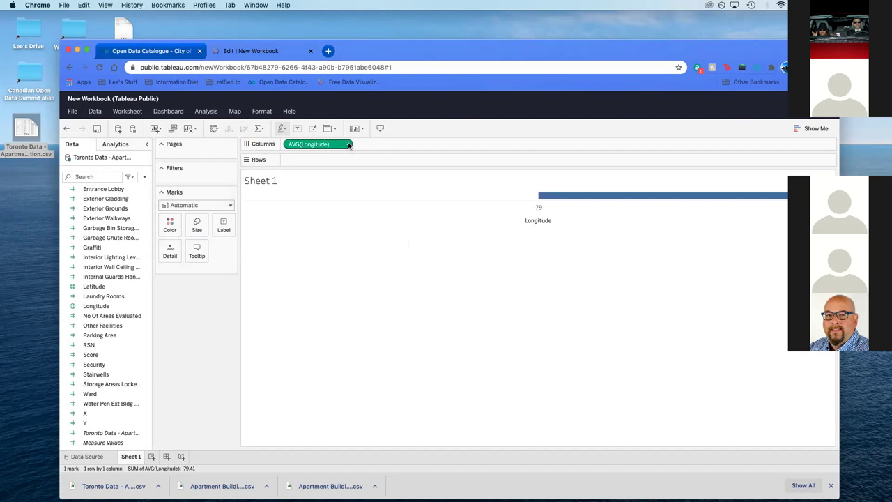
{"action": "left_click", "coordinate": [348, 144]}
{"action": "left_click", "coordinate": [331, 244]}
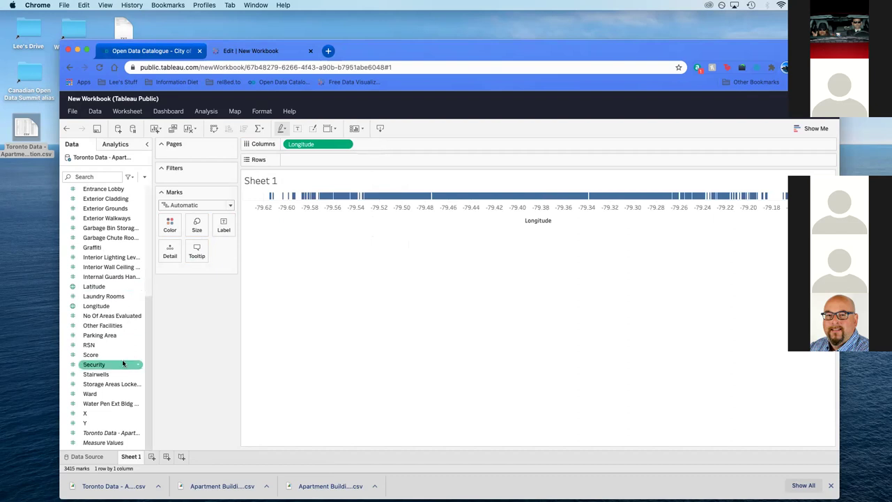
Step: Put Latitude on Rows and change it from average to a Dimension
{"action": "left_click_drag", "start_coordinate": [106, 291], "coordinate": [321, 160]}
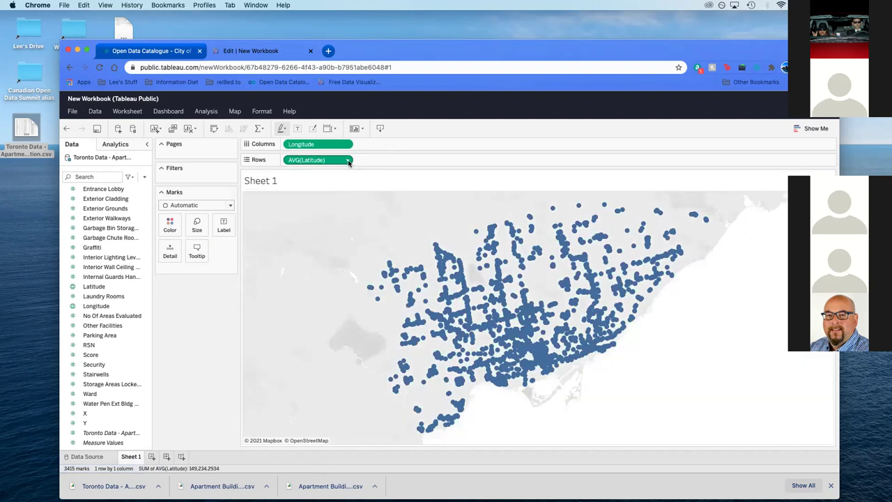
{"action": "left_click", "coordinate": [348, 160]}
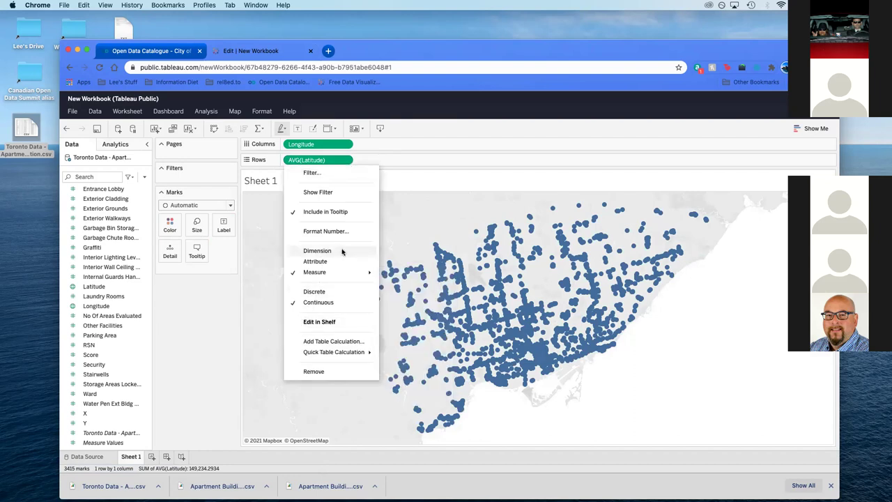
{"action": "left_click", "coordinate": [341, 252]}
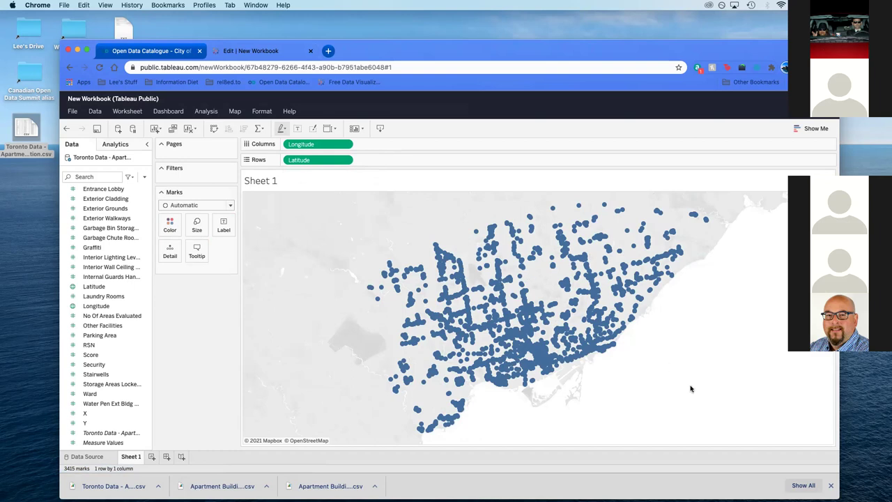
Step: Remove SUM(RSN) from the Marks card
{"action": "mouse_move", "coordinate": [250, 255]}
{"action": "left_click_drag", "start_coordinate": [91, 345], "coordinate": [191, 271]}
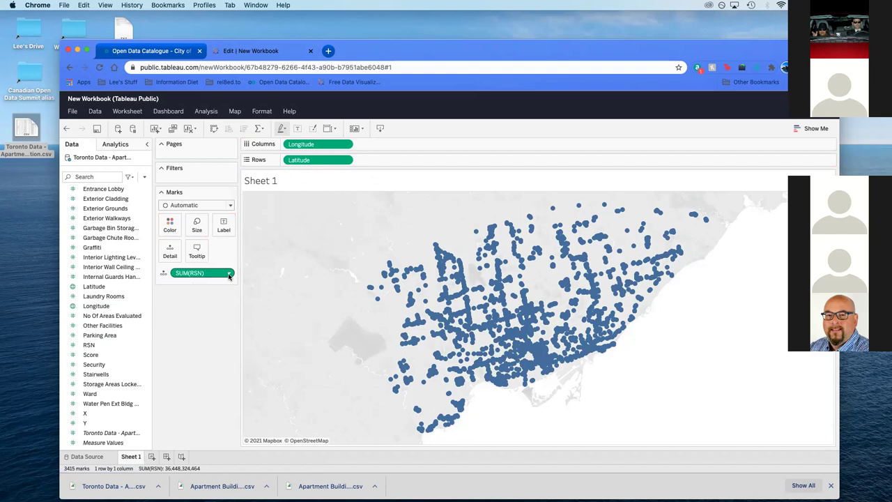
{"action": "left_click", "coordinate": [228, 274]}
{"action": "scroll", "coordinate": [224, 404], "scroll_direction": "down", "scroll_amount": 1}
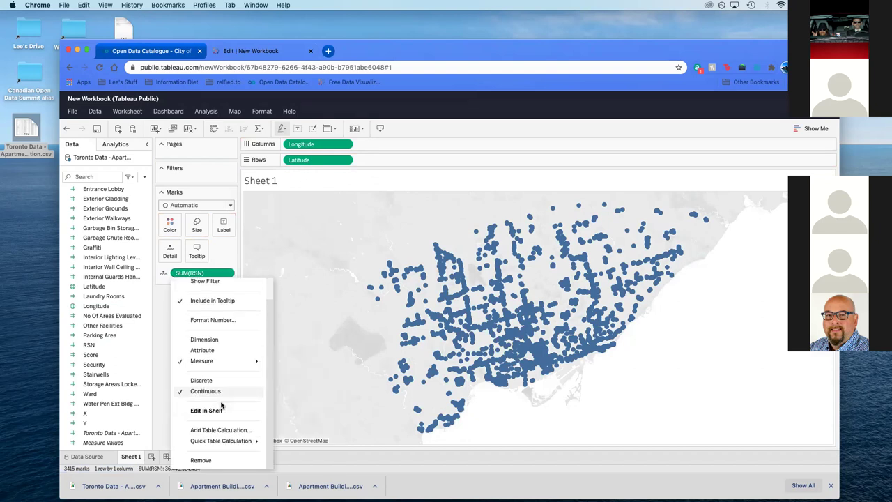
{"action": "left_click", "coordinate": [213, 459]}
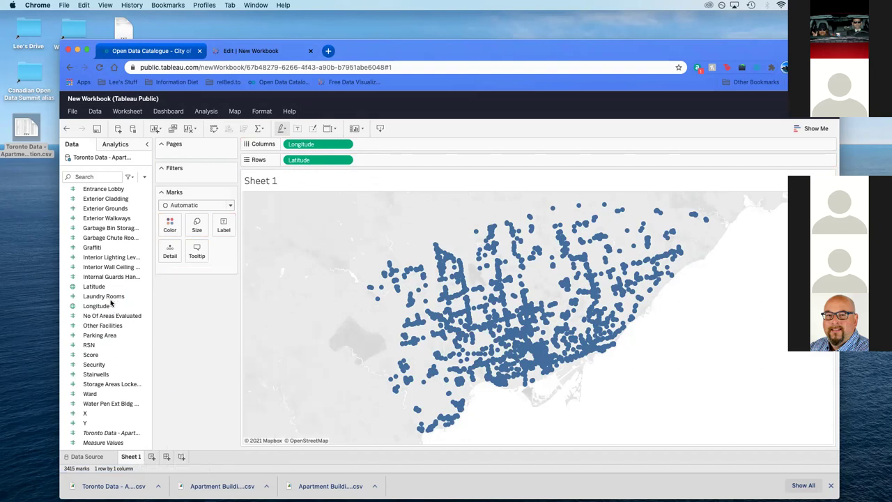
Step: Change the RSN field's data type to String in the Data pane
{"action": "left_click", "coordinate": [108, 345]}
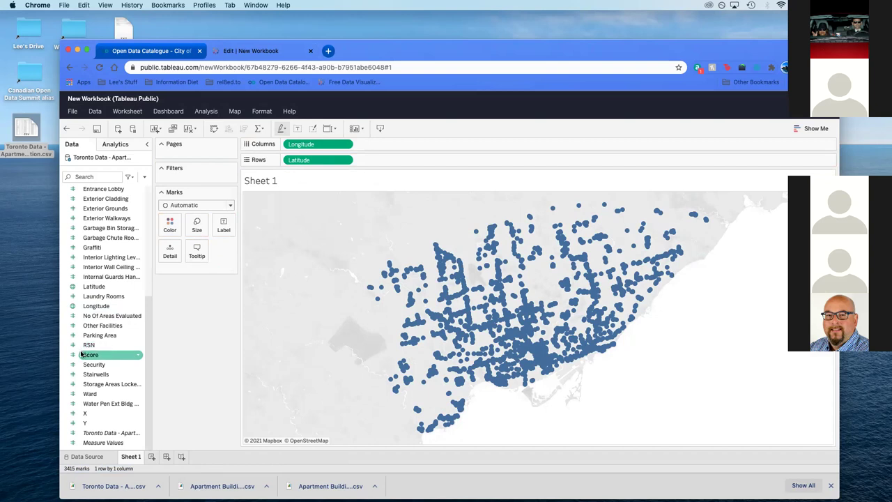
{"action": "left_click", "coordinate": [94, 364]}
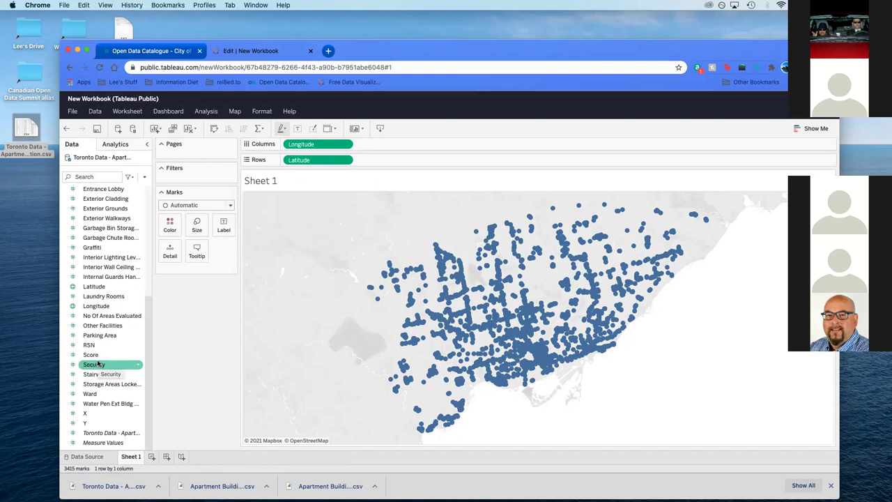
{"action": "left_click_drag", "start_coordinate": [87, 287], "coordinate": [148, 229]}
{"action": "left_click", "coordinate": [140, 246]}
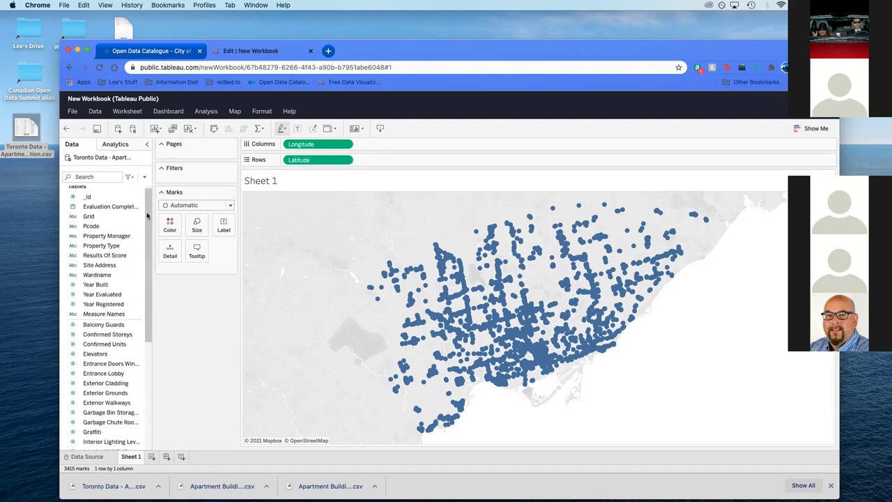
{"action": "scroll", "coordinate": [104, 292], "scroll_direction": "down", "scroll_amount": 5}
{"action": "left_click", "coordinate": [103, 322]}
{"action": "left_click", "coordinate": [104, 301]}
{"action": "left_click", "coordinate": [76, 379]}
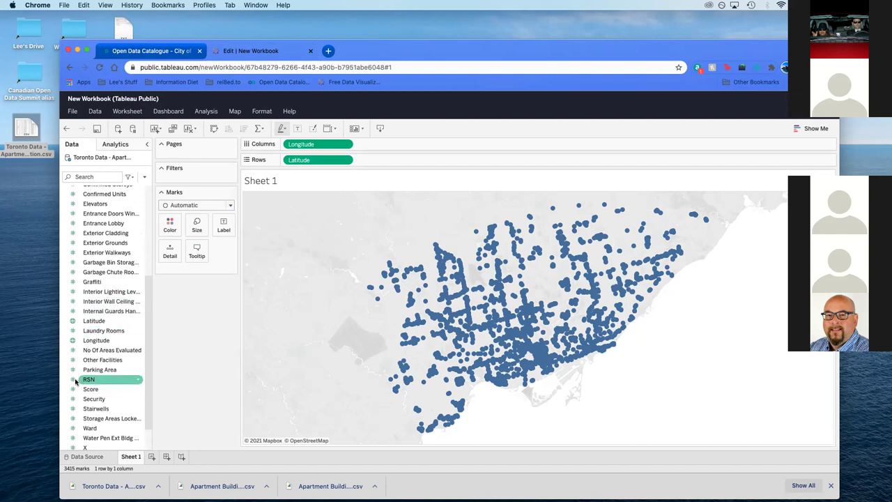
{"action": "left_click", "coordinate": [138, 380]}
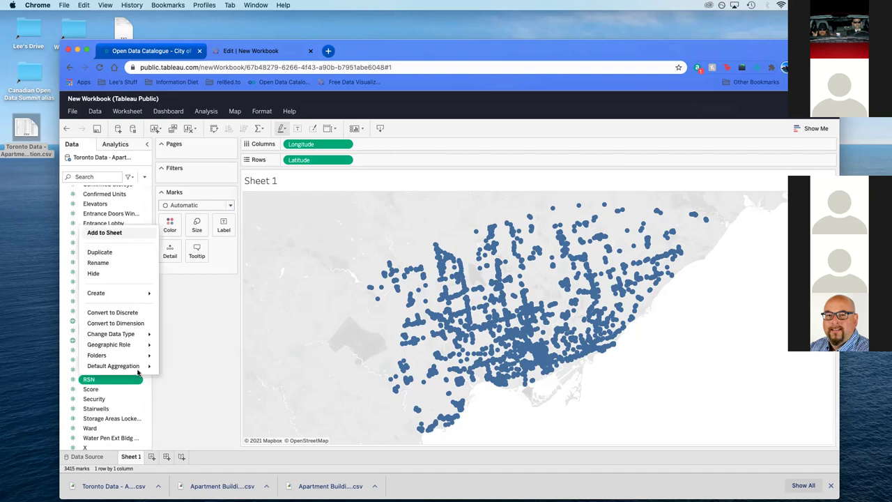
{"action": "mouse_move", "coordinate": [122, 336]}
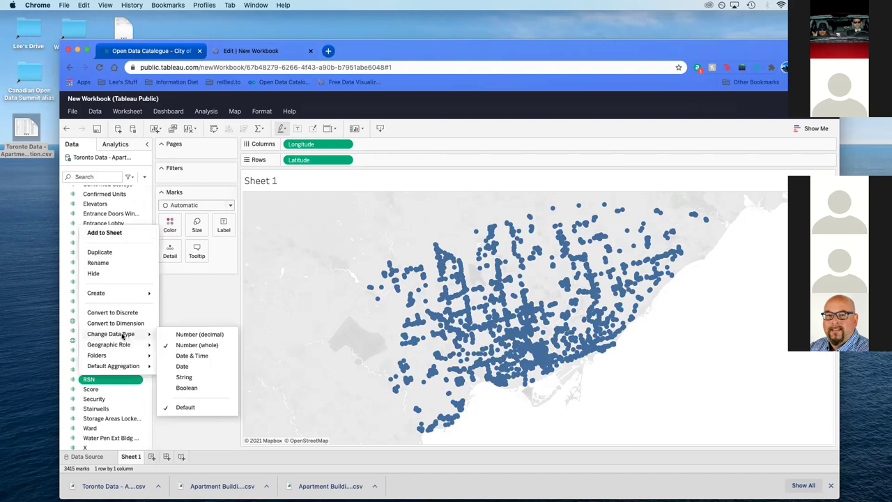
{"action": "left_click", "coordinate": [189, 377]}
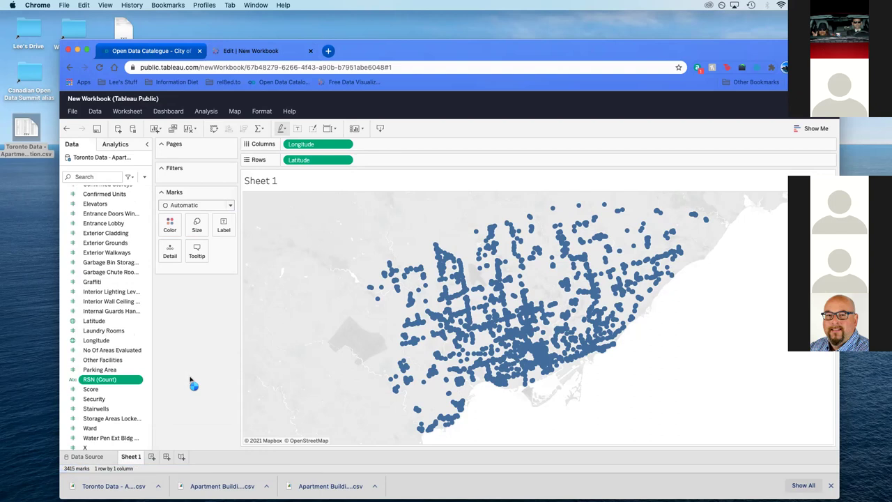
Step: Convert RSN to a Dimension
{"action": "left_click", "coordinate": [138, 379]}
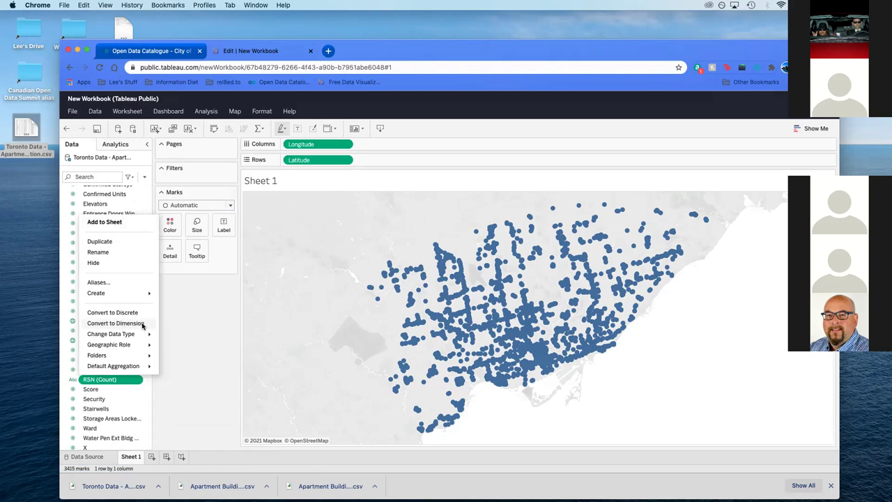
{"action": "left_click", "coordinate": [142, 324]}
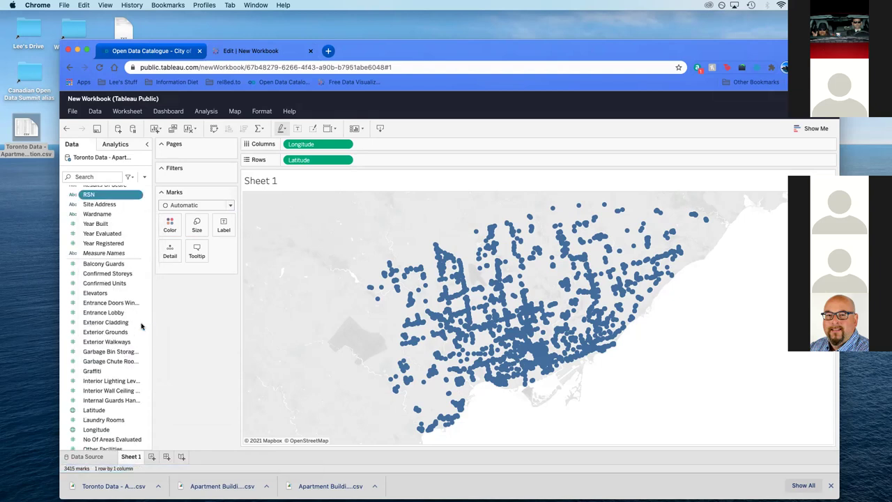
{"action": "scroll", "coordinate": [123, 284], "scroll_direction": "up", "scroll_amount": 2}
{"action": "scroll", "coordinate": [122, 284], "scroll_direction": "up", "scroll_amount": 3}
Step: Add RSN to the Marks card as Detail and check building tooltips across the map
{"action": "left_click_drag", "start_coordinate": [97, 271], "coordinate": [184, 272]}
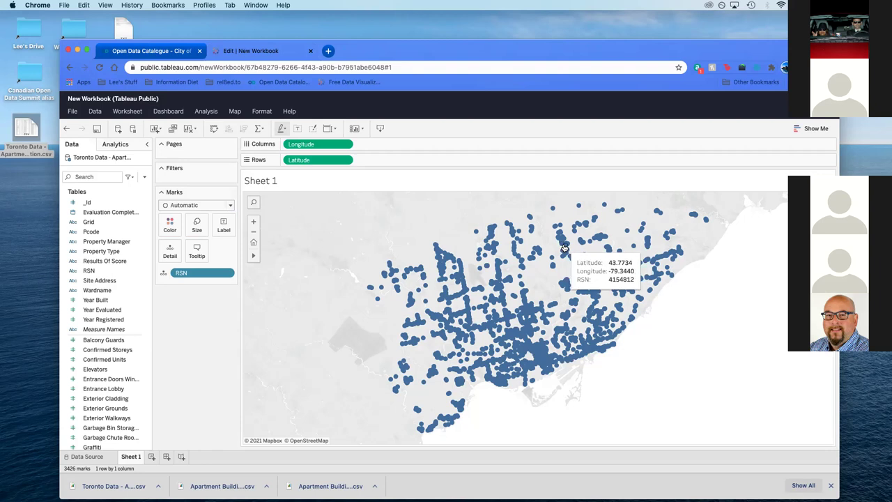
{"action": "mouse_move", "coordinate": [625, 274]}
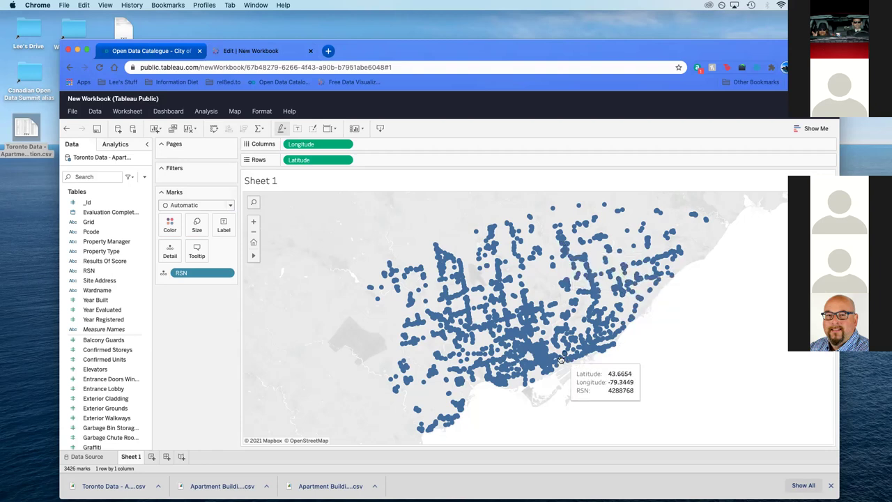
{"action": "mouse_move", "coordinate": [548, 355]}
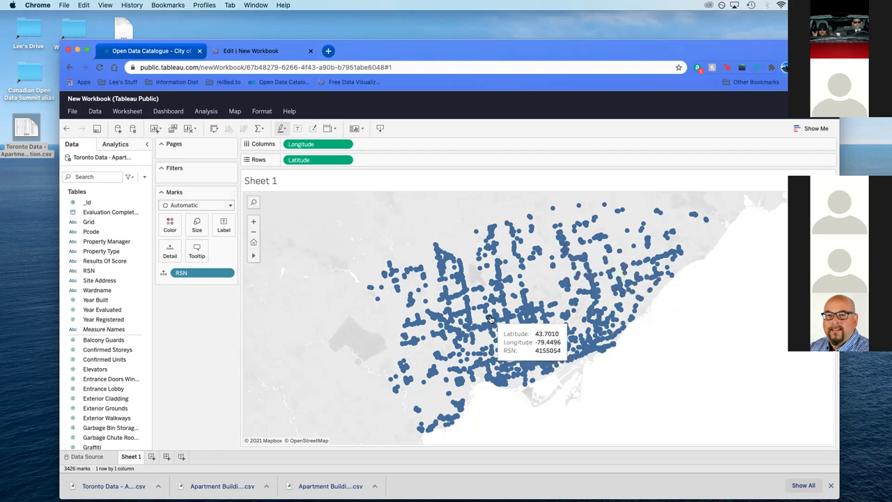
{"action": "mouse_move", "coordinate": [465, 285]}
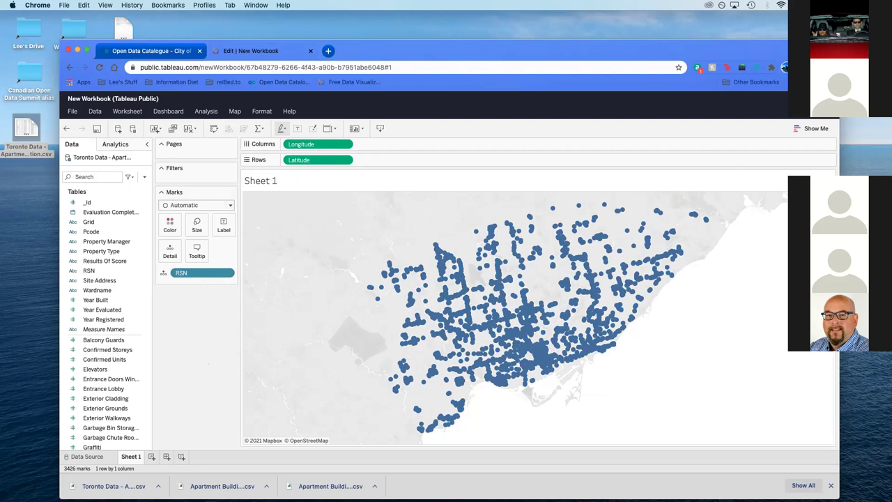
{"action": "mouse_move", "coordinate": [696, 224]}
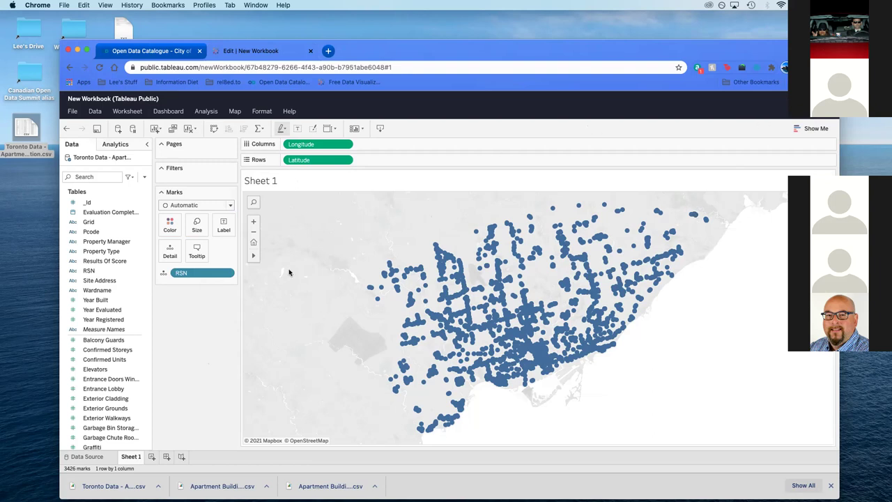
Step: Remove RSN from Marks, Latitude from Rows and Longitude from Columns
{"action": "left_click", "coordinate": [229, 272]}
{"action": "left_click", "coordinate": [208, 445]}
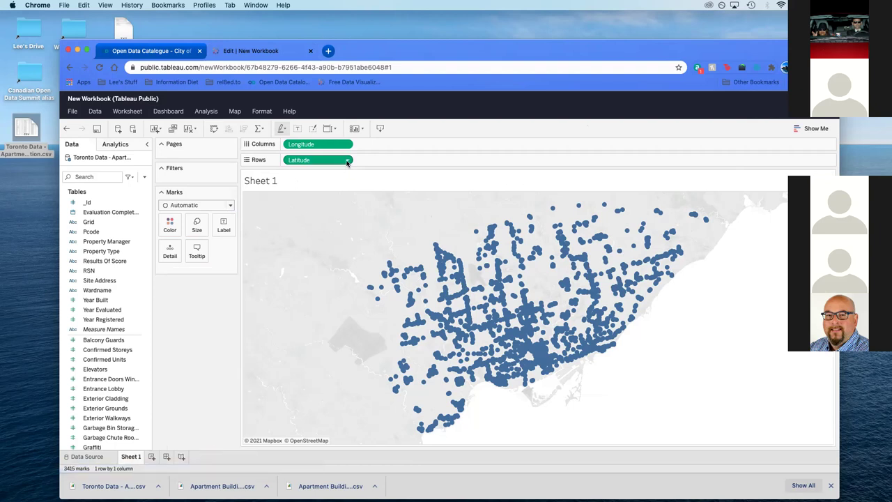
{"action": "left_click", "coordinate": [347, 161]}
{"action": "left_click", "coordinate": [314, 342]}
{"action": "left_click", "coordinate": [347, 145]}
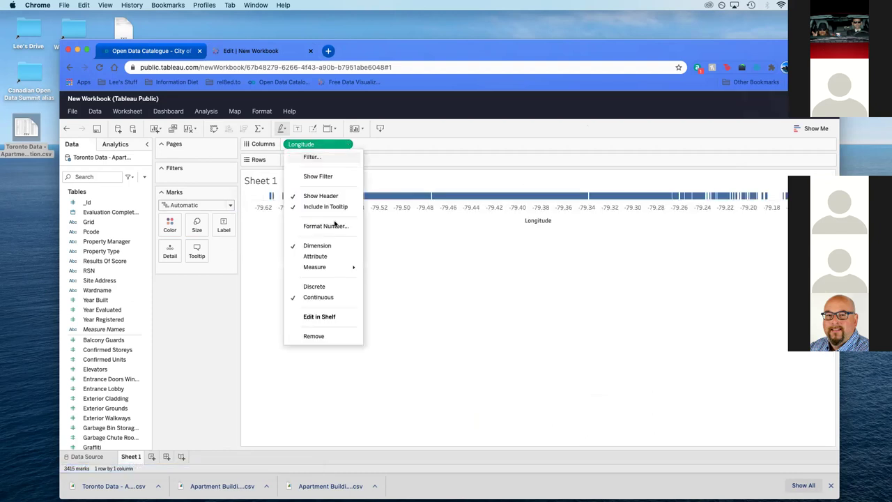
{"action": "left_click", "coordinate": [338, 339]}
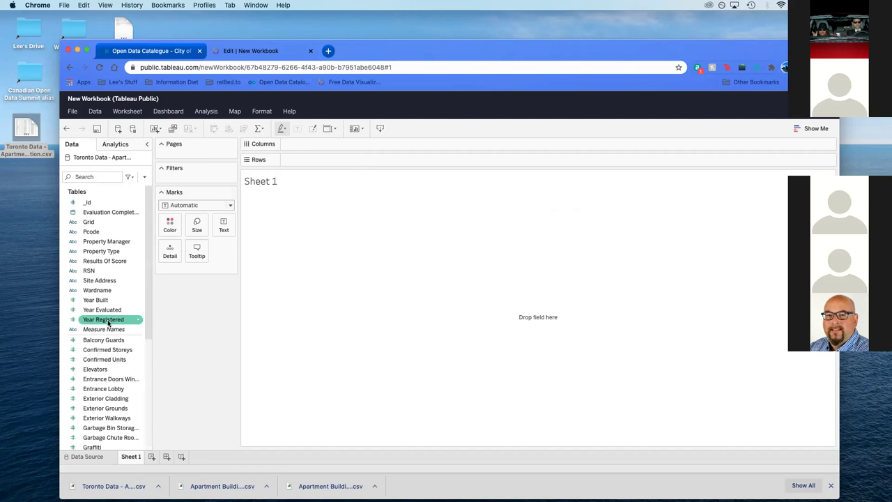
{"action": "scroll", "coordinate": [104, 324], "scroll_direction": "down", "scroll_amount": 5}
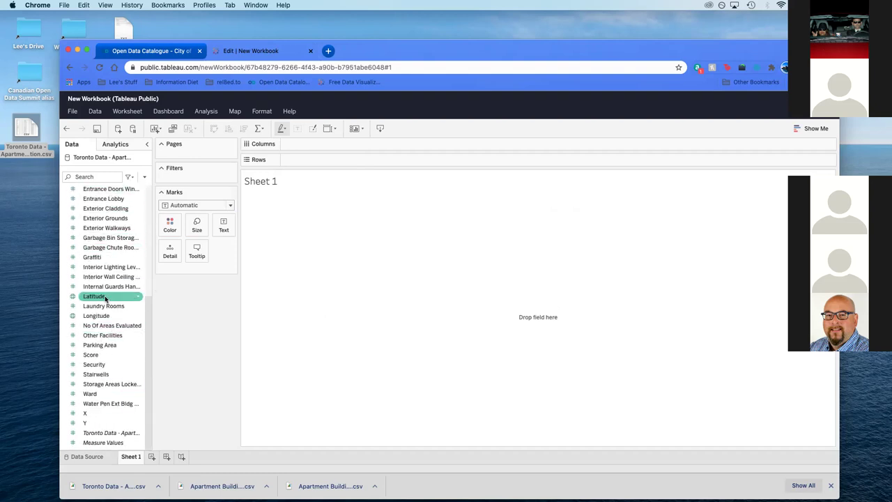
Step: Place Longitude on Columns and Latitude on Rows as dimensions, plotting 3415 building points
{"action": "left_click_drag", "start_coordinate": [108, 317], "coordinate": [313, 151]}
{"action": "left_click", "coordinate": [348, 145]}
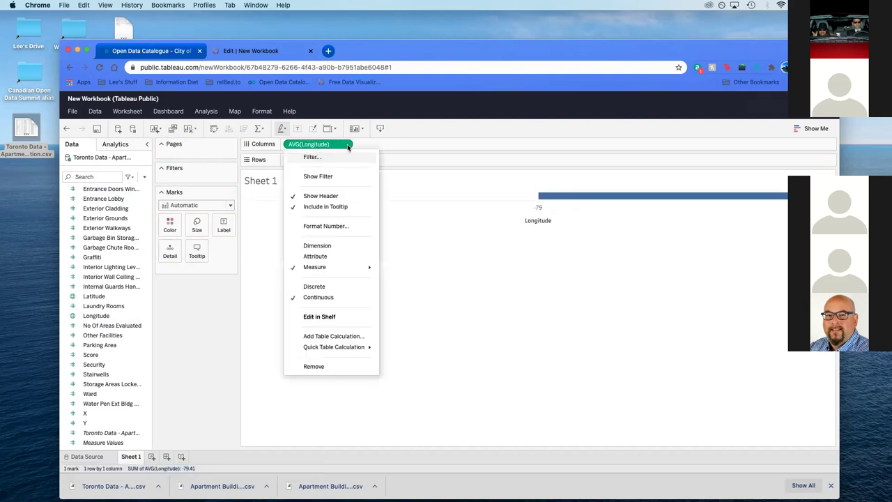
{"action": "left_click", "coordinate": [340, 246]}
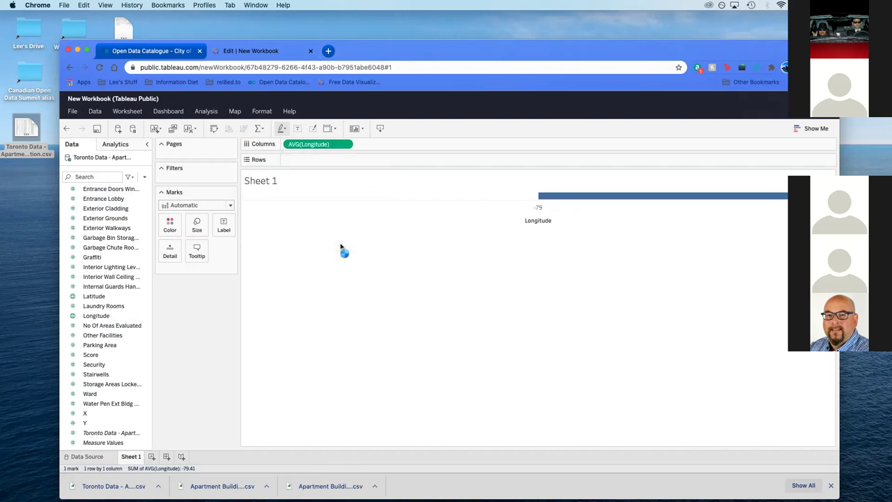
{"action": "left_click", "coordinate": [102, 316]}
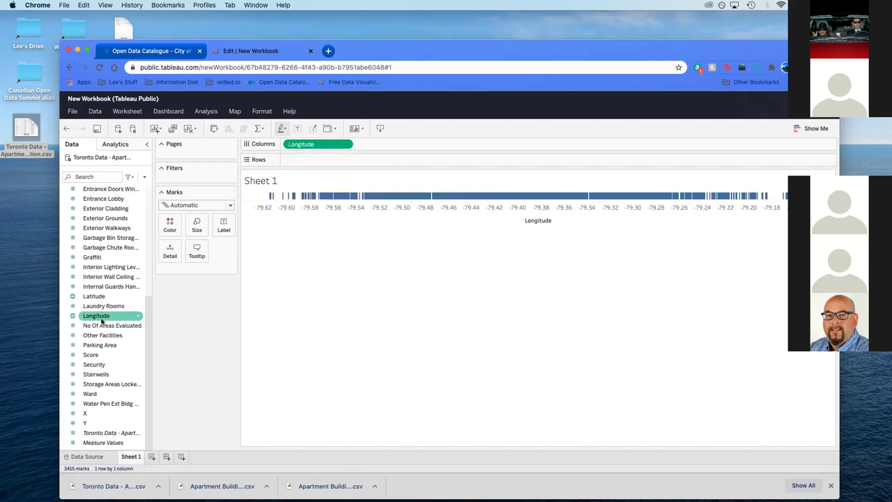
{"action": "left_click", "coordinate": [94, 296]}
{"action": "left_click_drag", "start_coordinate": [94, 296], "coordinate": [340, 167]}
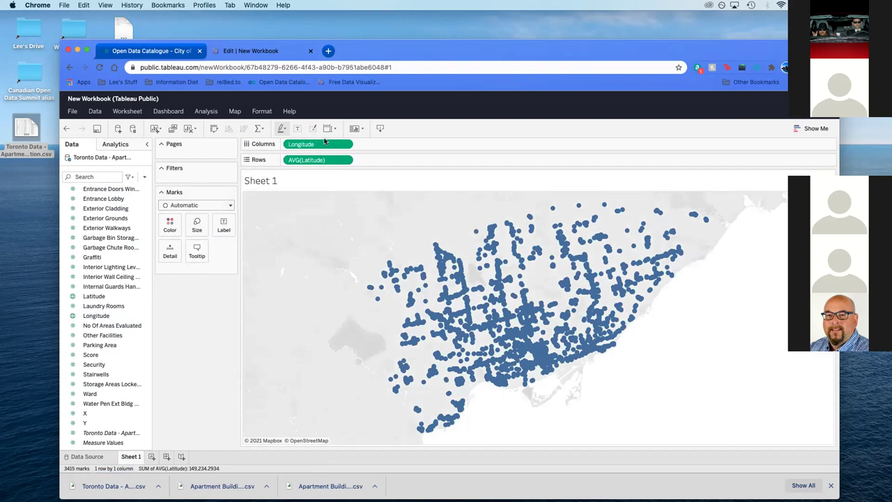
{"action": "left_click", "coordinate": [348, 160]}
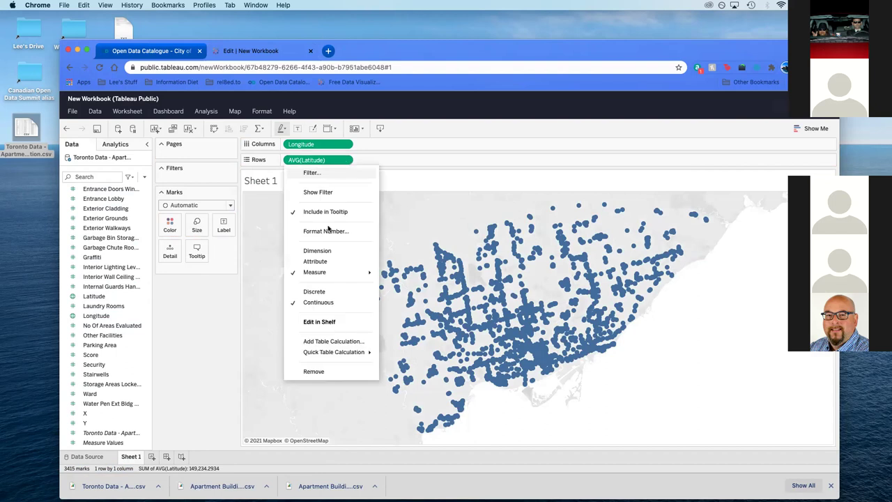
{"action": "left_click", "coordinate": [328, 257]}
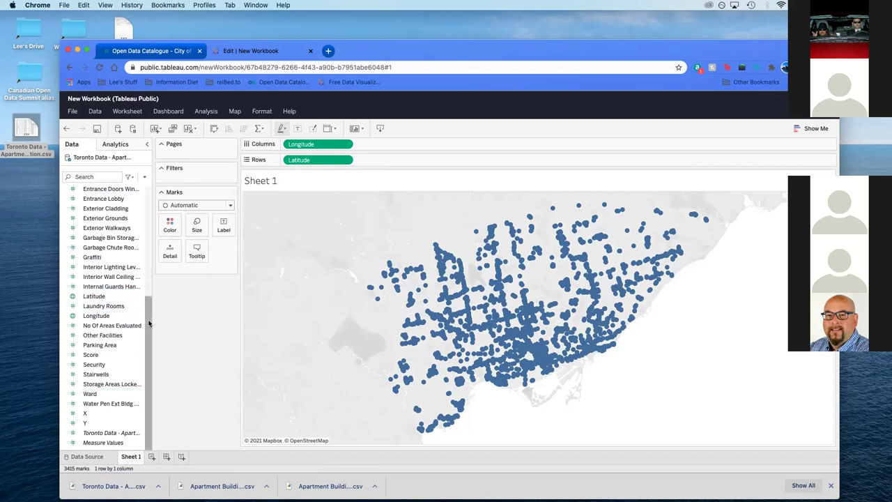
Step: Change RSN's data type to whole number and convert it to a measure
{"action": "scroll", "coordinate": [112, 300], "scroll_direction": "up", "scroll_amount": 10}
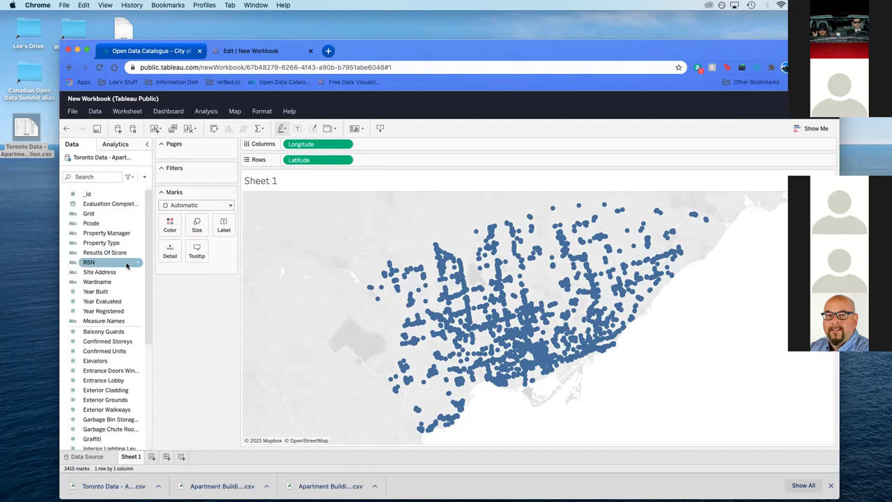
{"action": "left_click", "coordinate": [139, 263]}
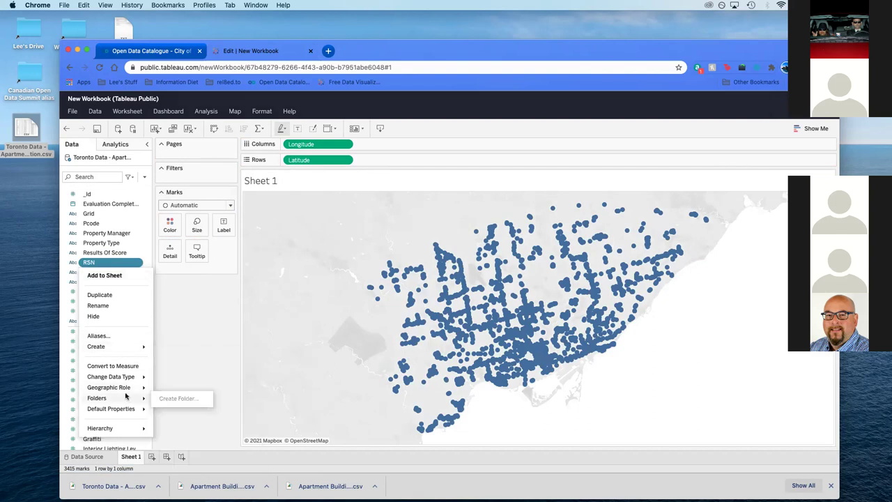
{"action": "mouse_move", "coordinate": [126, 377]}
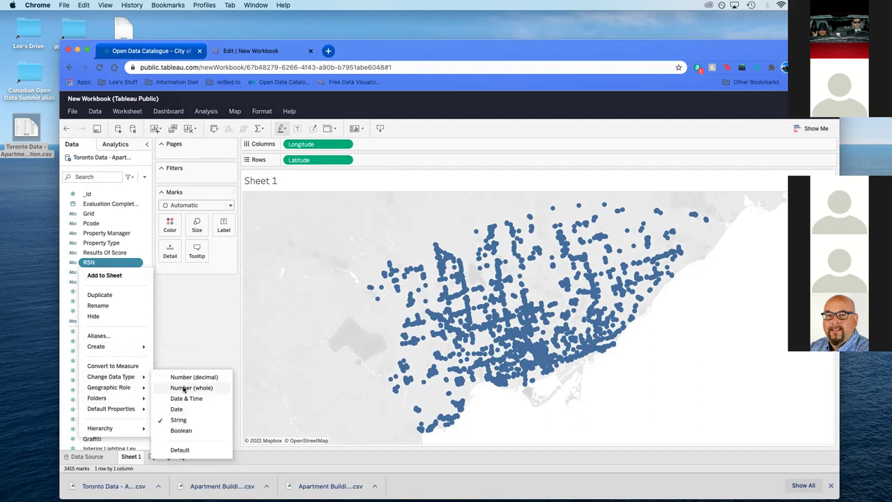
{"action": "left_click", "coordinate": [185, 387]}
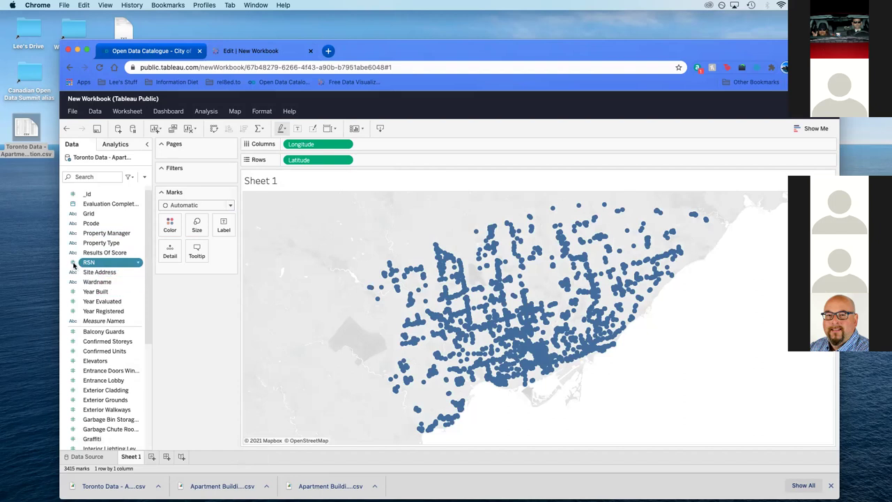
{"action": "left_click", "coordinate": [139, 262]}
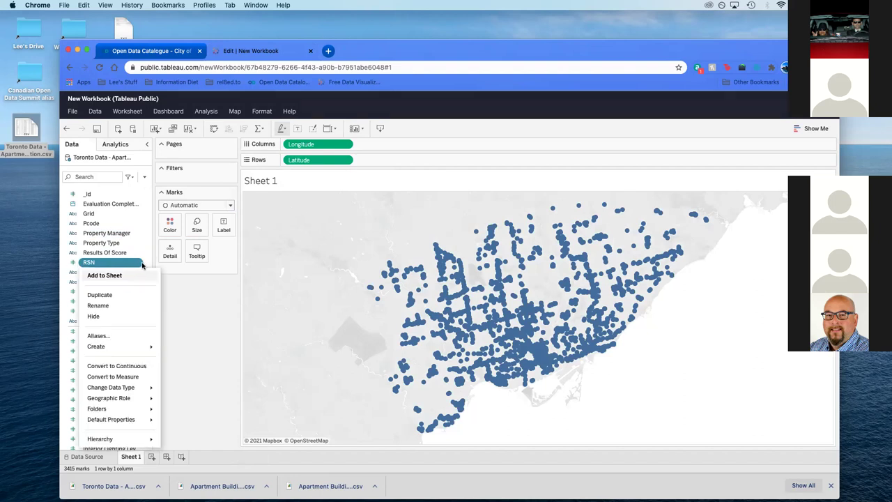
{"action": "left_click", "coordinate": [125, 376]}
Step: Return RSN to a string dimension and add it to the map marks as detail
{"action": "scroll", "coordinate": [116, 295], "scroll_direction": "down", "scroll_amount": 5}
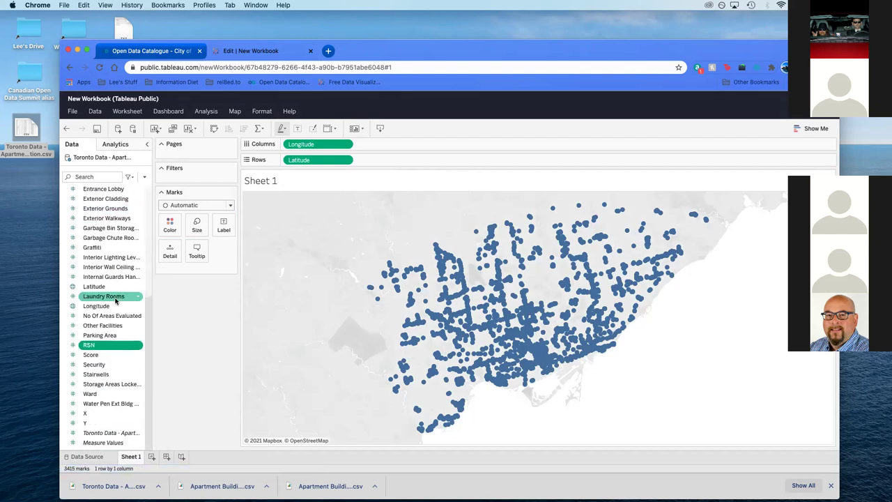
{"action": "left_click", "coordinate": [137, 346]}
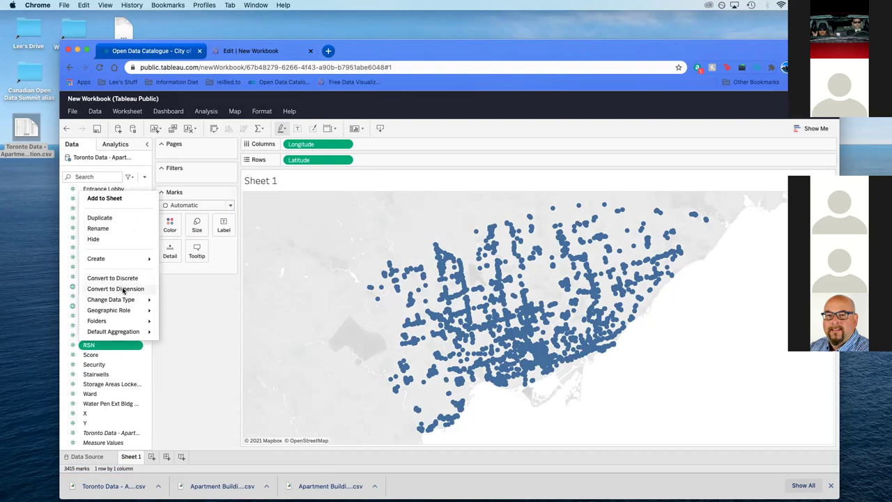
{"action": "mouse_move", "coordinate": [134, 300]}
{"action": "left_click", "coordinate": [183, 344]}
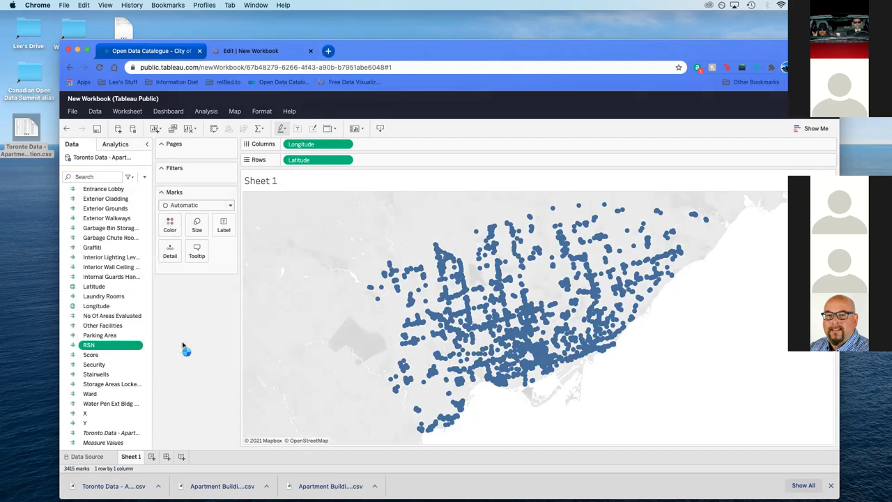
{"action": "left_click", "coordinate": [138, 346]}
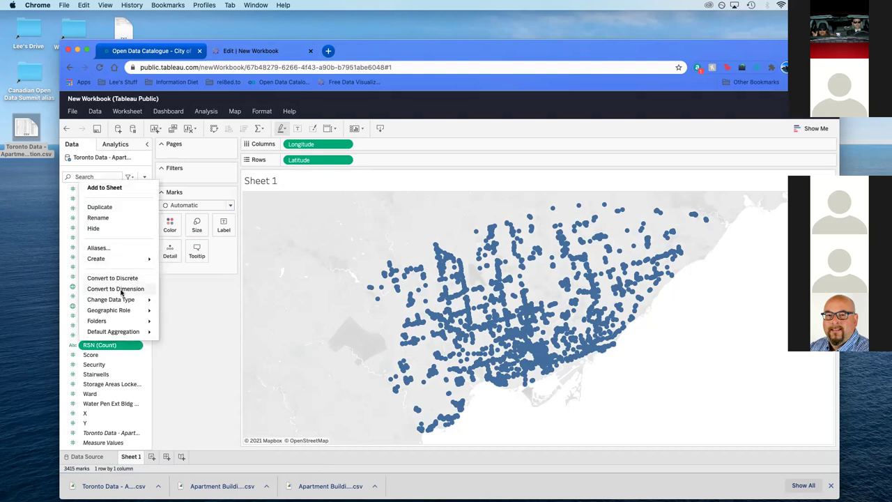
{"action": "left_click", "coordinate": [119, 289]}
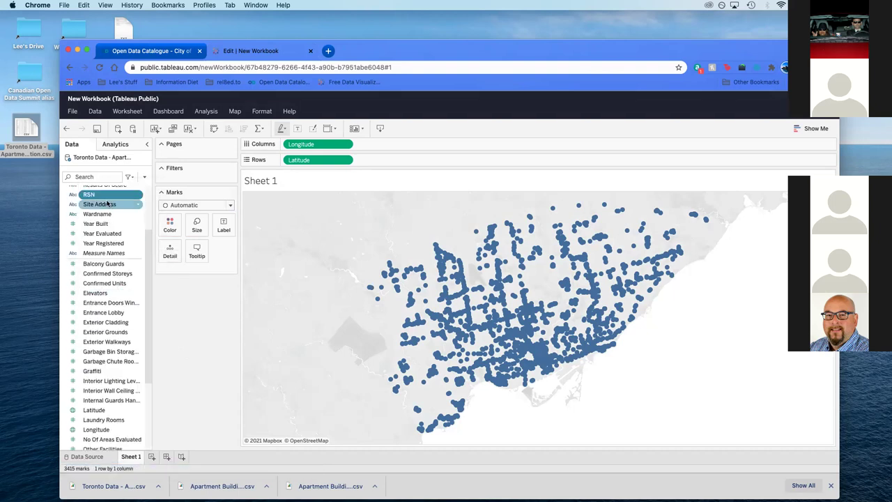
{"action": "scroll", "coordinate": [106, 200], "scroll_direction": "up", "scroll_amount": 4}
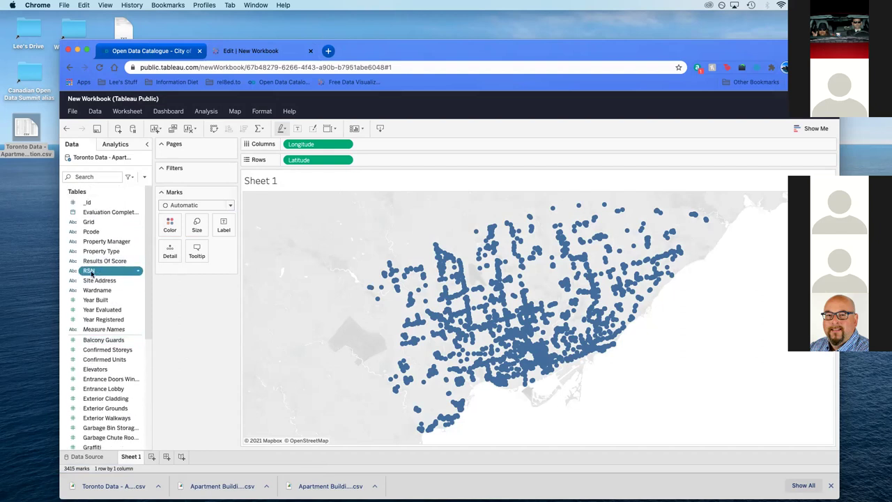
{"action": "left_click_drag", "start_coordinate": [137, 271], "coordinate": [188, 273]}
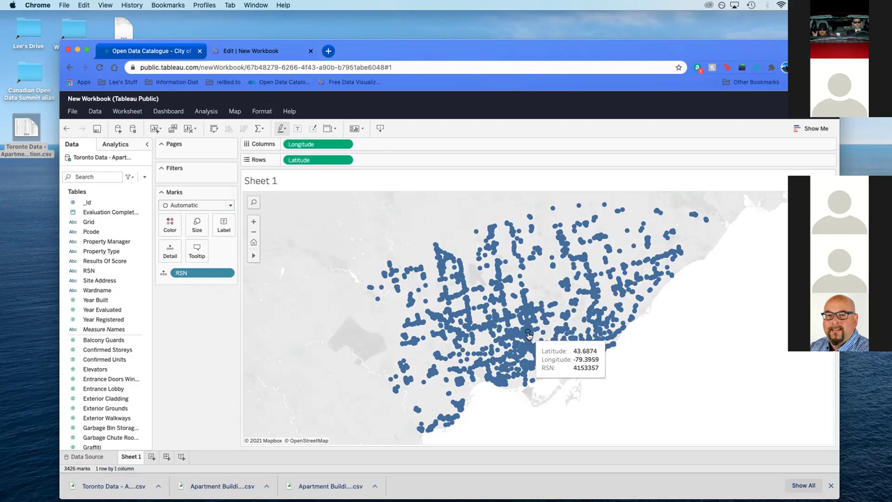
Step: Make Year Evaluated a string field and add it as mark detail, giving 8640 marks
{"action": "left_click", "coordinate": [139, 313]}
{"action": "mouse_move", "coordinate": [117, 247]}
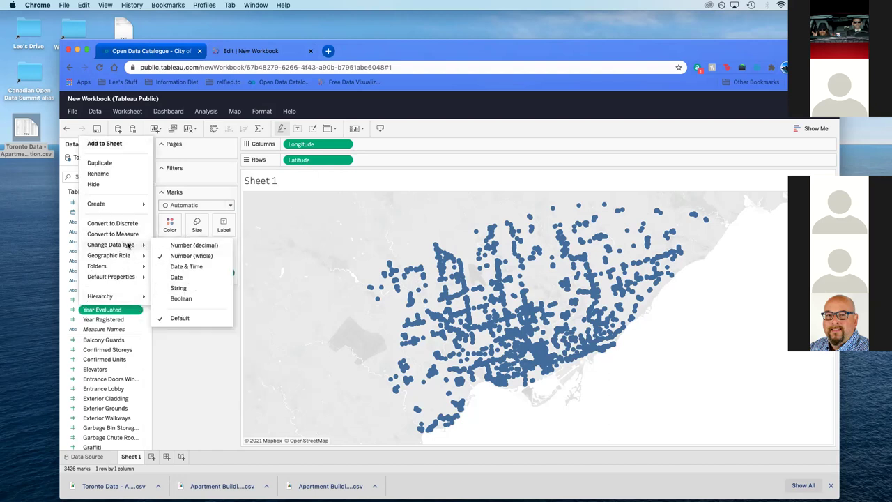
{"action": "left_click", "coordinate": [184, 288]}
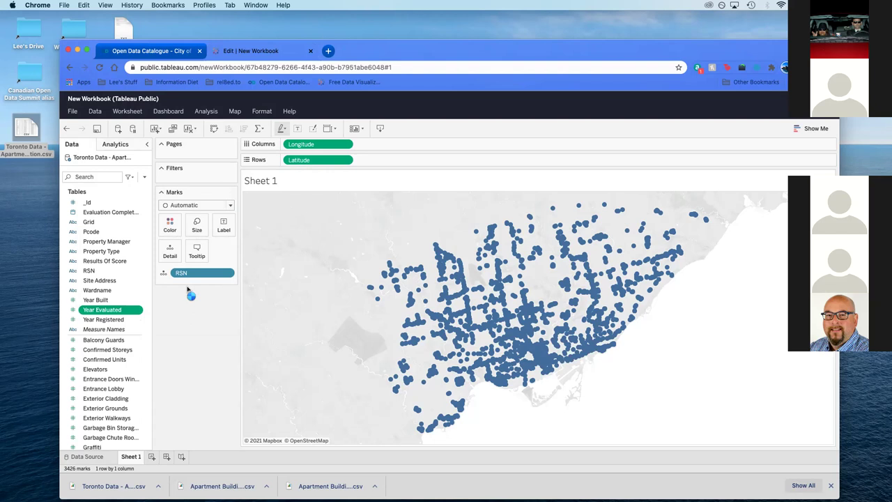
{"action": "left_click", "coordinate": [139, 311]}
{"action": "mouse_move", "coordinate": [124, 245]}
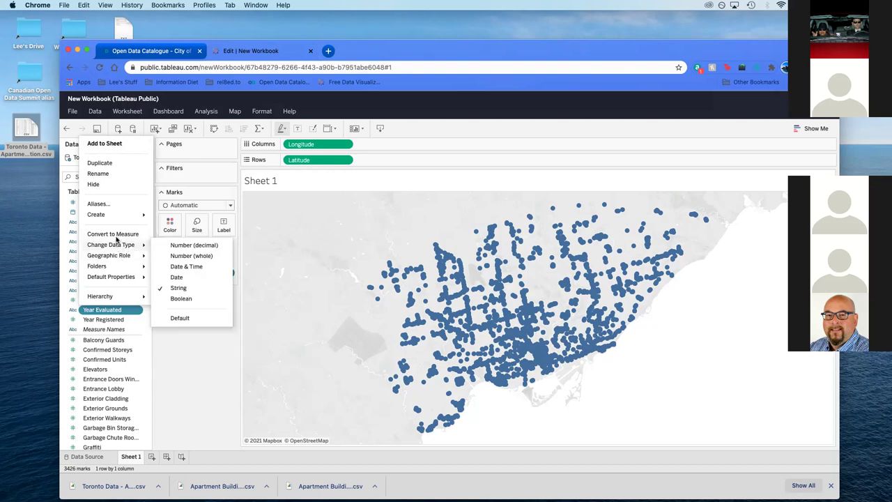
{"action": "left_click", "coordinate": [155, 344]}
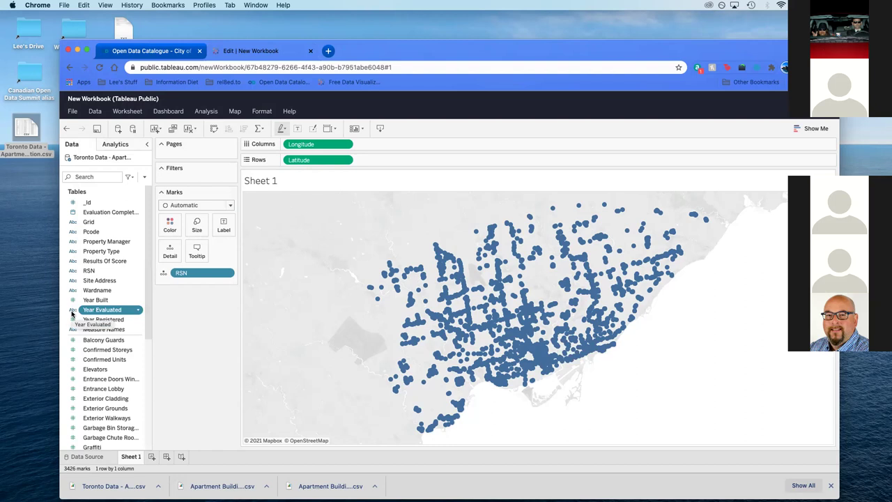
{"action": "left_click_drag", "start_coordinate": [77, 312], "coordinate": [195, 283]}
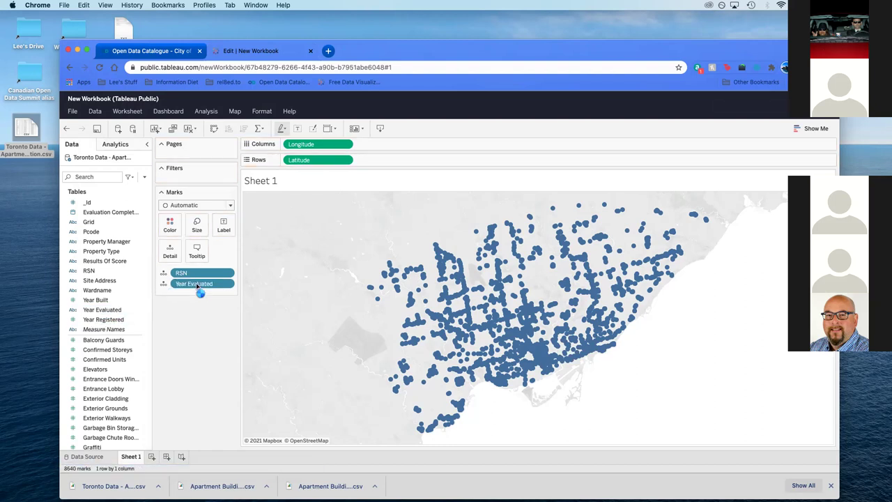
{"action": "mouse_move", "coordinate": [374, 290]}
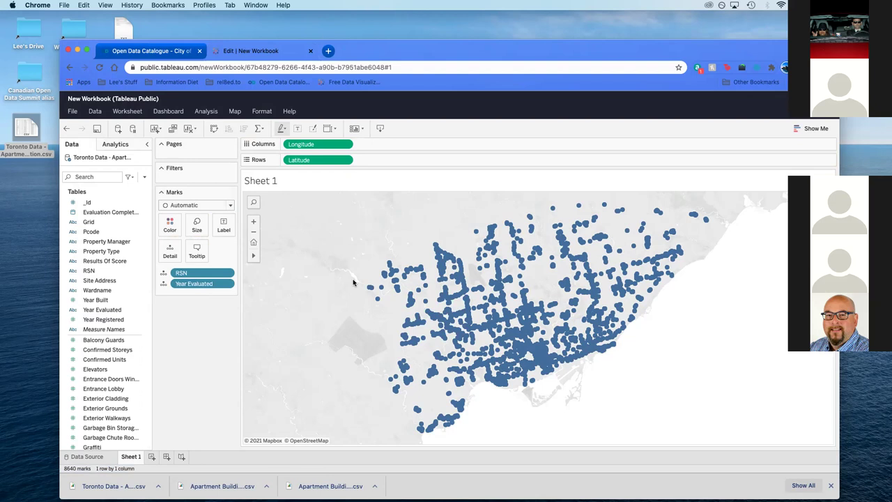
Step: Filter Year Evaluated to 2021 only, leaving 429 building marks
{"action": "left_click", "coordinate": [228, 284]}
{"action": "left_click", "coordinate": [218, 298]}
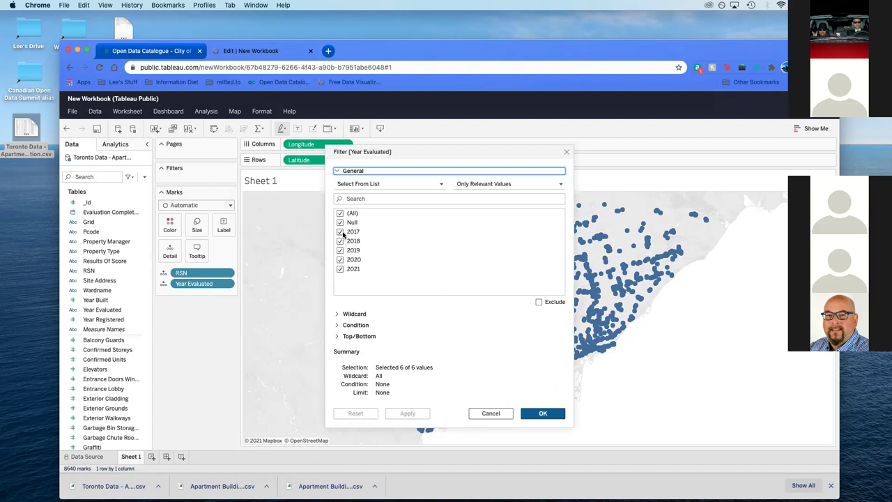
{"action": "left_click", "coordinate": [340, 213]}
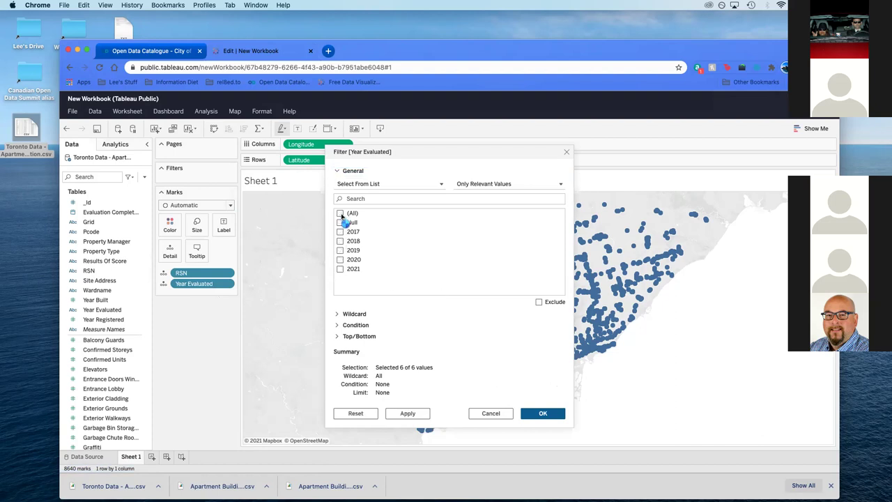
{"action": "left_click", "coordinate": [339, 269]}
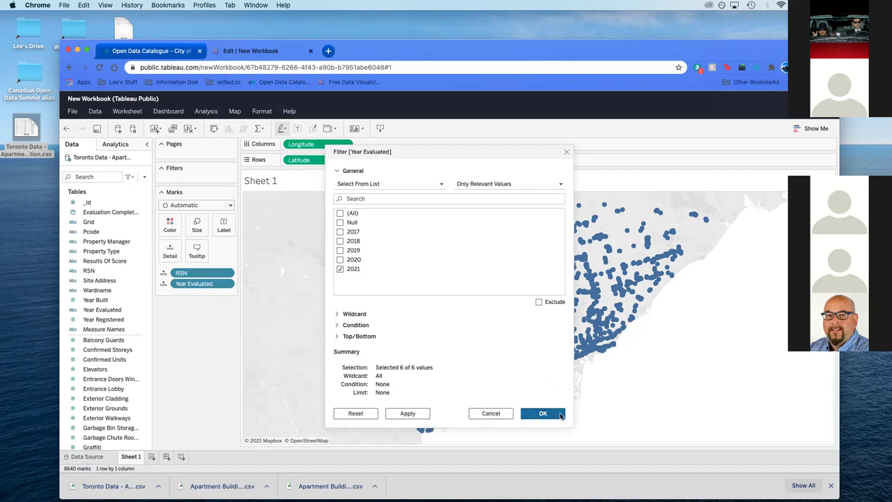
{"action": "left_click", "coordinate": [542, 413]}
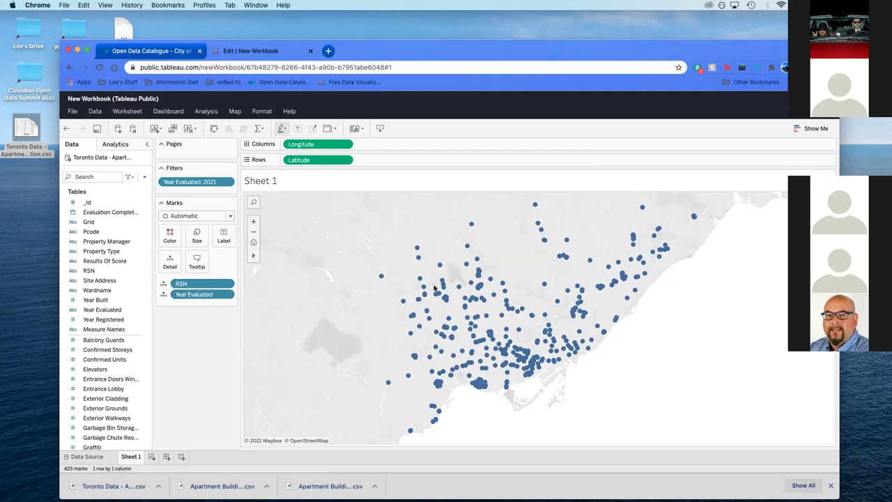
{"action": "mouse_move", "coordinate": [442, 284]}
{"action": "left_click", "coordinate": [227, 182]}
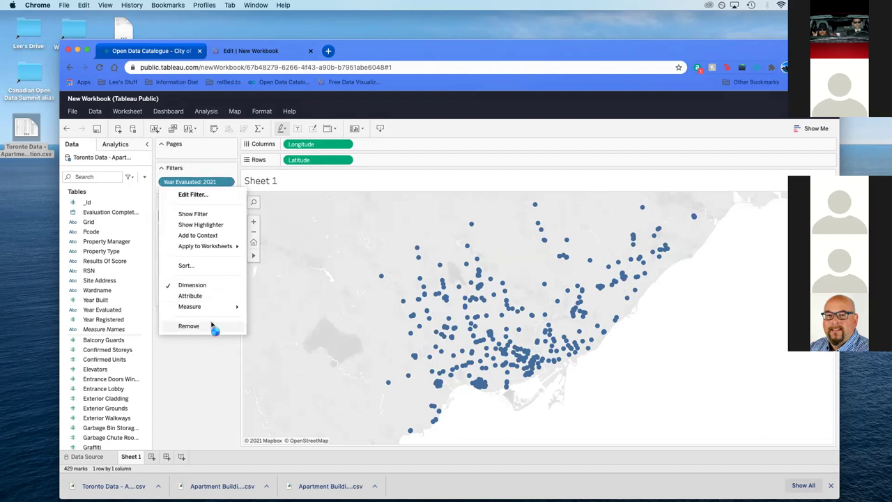
{"action": "left_click", "coordinate": [213, 325]}
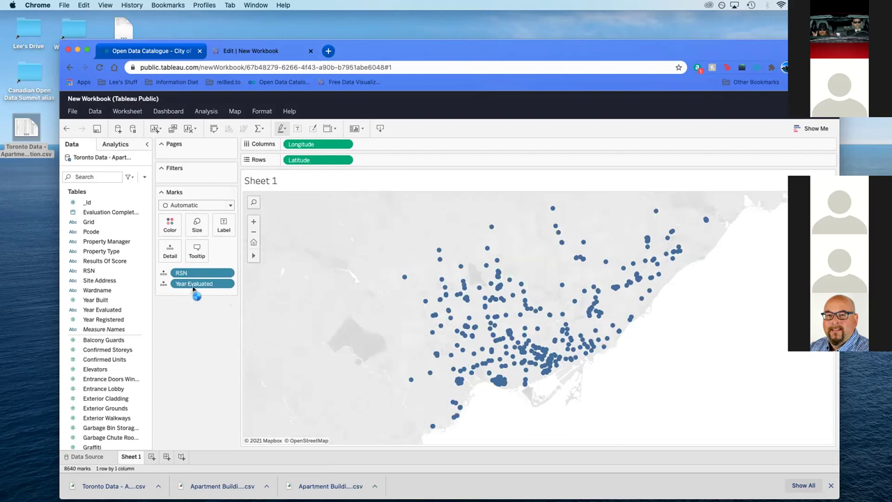
{"action": "left_click", "coordinate": [228, 284]}
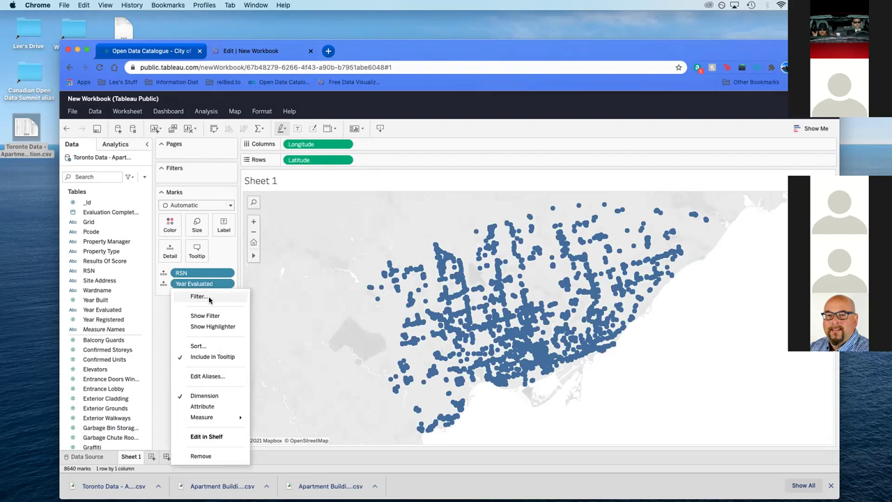
{"action": "left_click", "coordinate": [207, 297]}
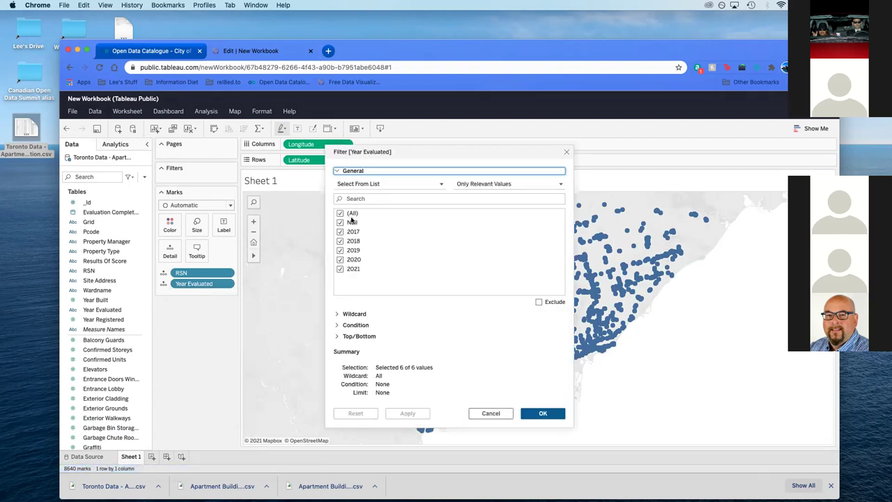
{"action": "left_click", "coordinate": [348, 213]}
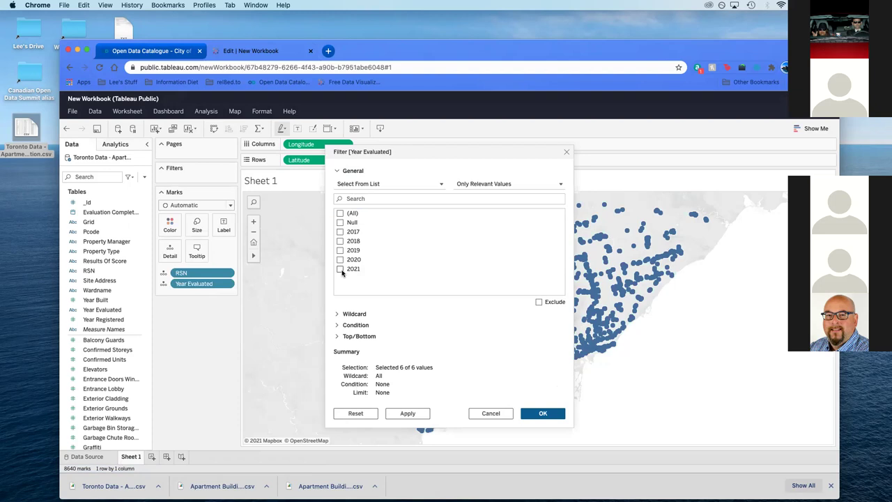
{"action": "left_click", "coordinate": [340, 269]}
{"action": "left_click", "coordinate": [544, 416]}
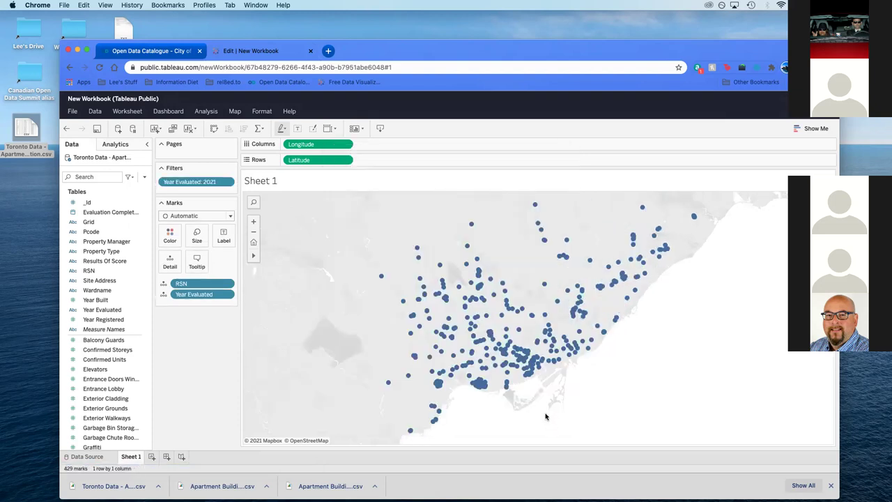
{"action": "mouse_move", "coordinate": [556, 367]}
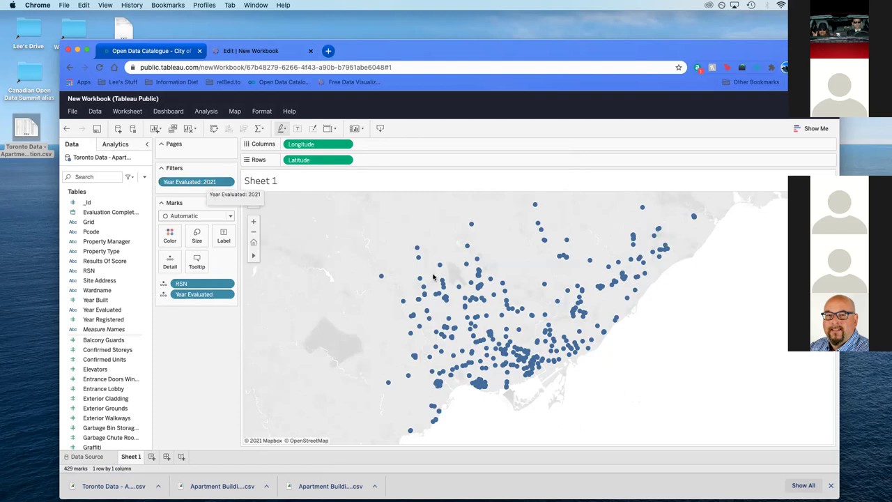
{"action": "mouse_move", "coordinate": [489, 335]}
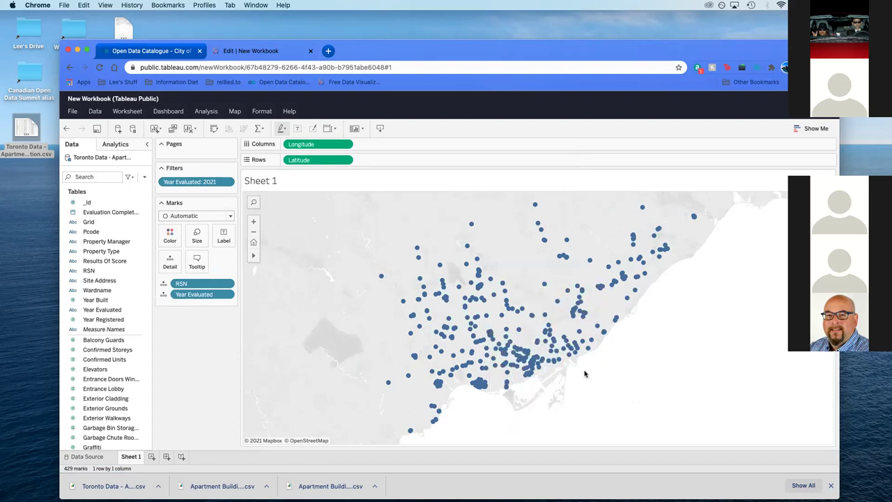
{"action": "left_click", "coordinate": [115, 260]}
{"action": "left_click_drag", "start_coordinate": [187, 279], "coordinate": [195, 307]}
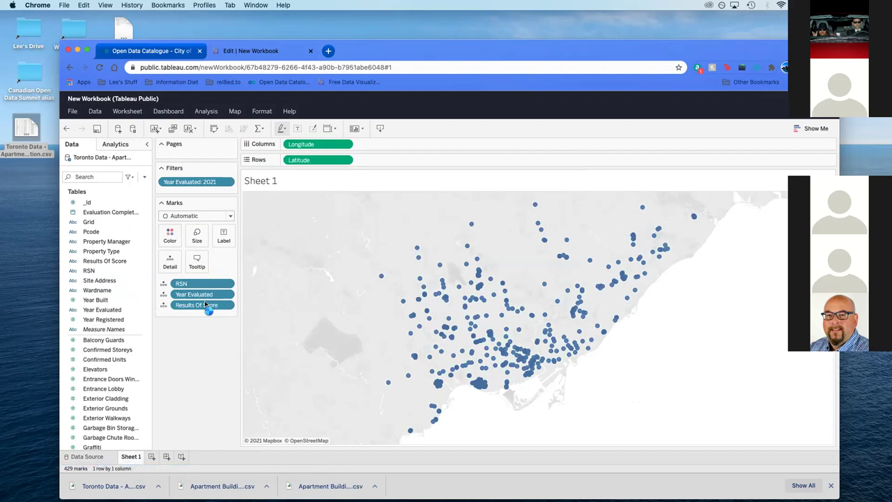
{"action": "mouse_move", "coordinate": [382, 278]}
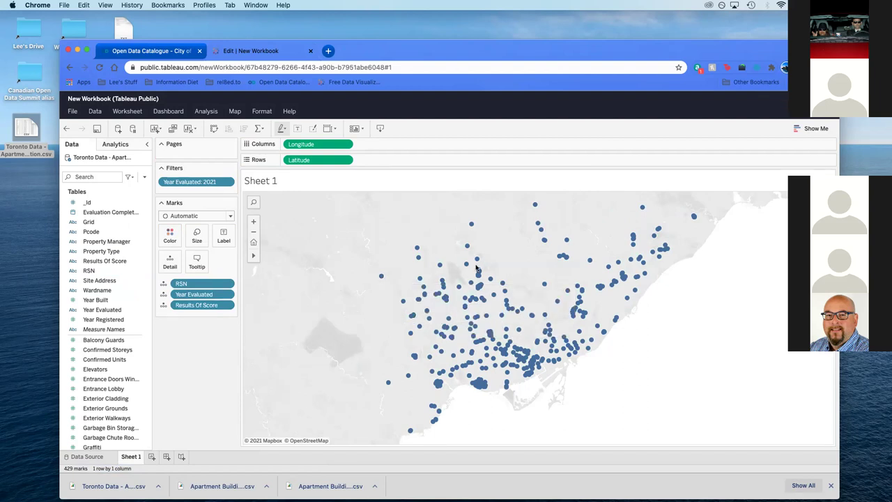
{"action": "mouse_move", "coordinate": [468, 266]}
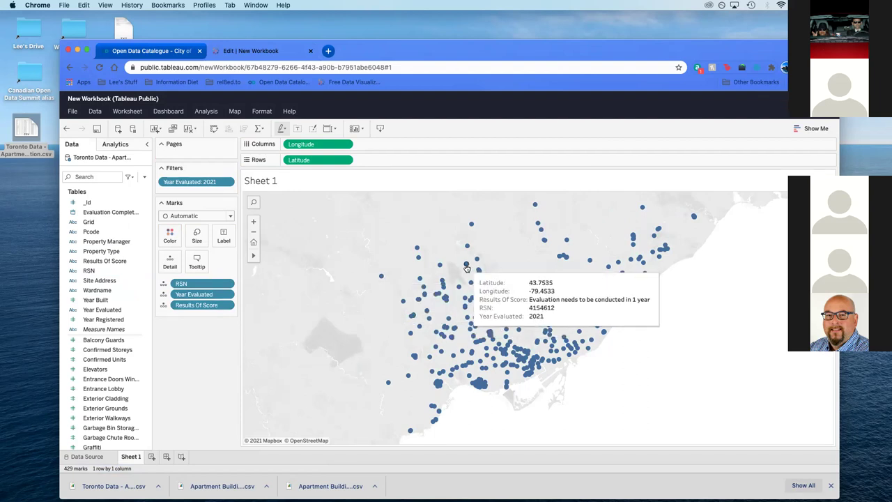
{"action": "mouse_move", "coordinate": [470, 227]}
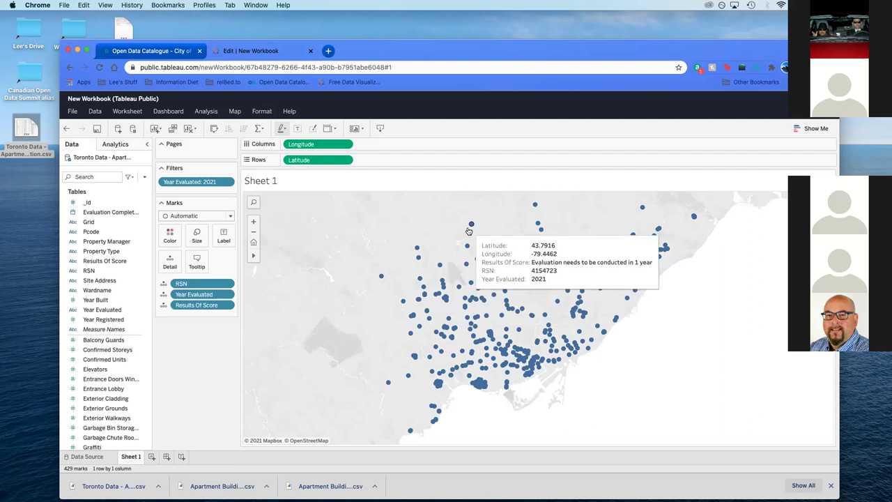
{"action": "mouse_move", "coordinate": [482, 390]}
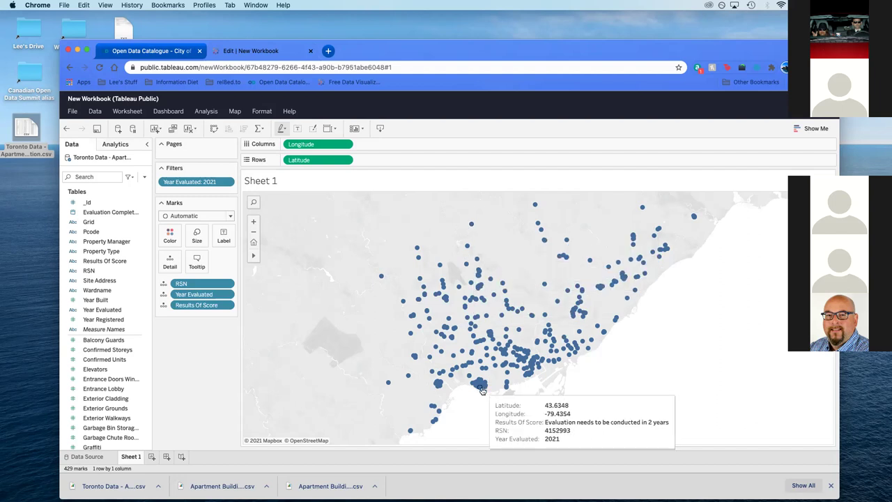
Step: Filter Results Of Score to only Building Audit and 1-year evaluations, leaving 76 marks
{"action": "left_click", "coordinate": [228, 307]}
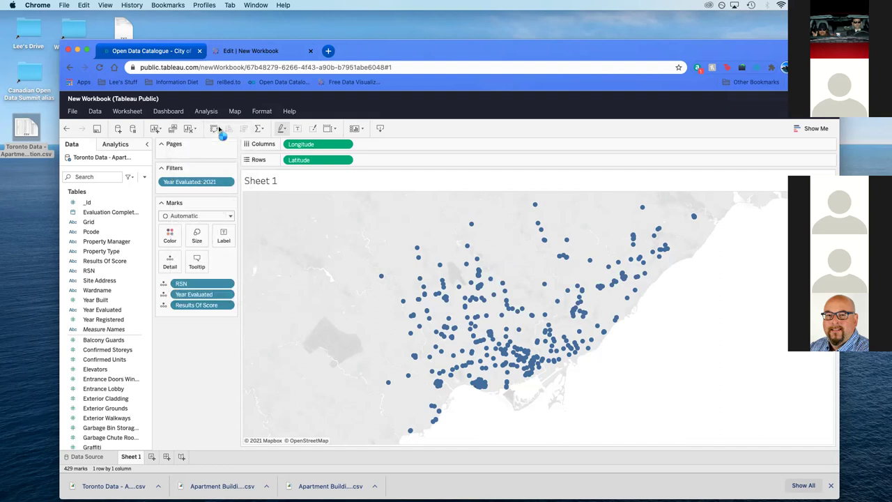
{"action": "left_click", "coordinate": [220, 131]}
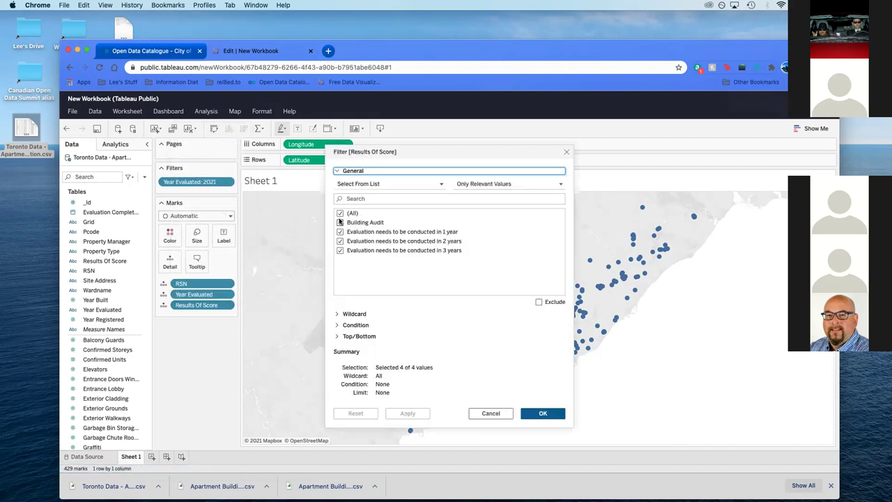
{"action": "left_click", "coordinate": [340, 213]}
{"action": "left_click", "coordinate": [340, 223]}
{"action": "left_click", "coordinate": [340, 232]}
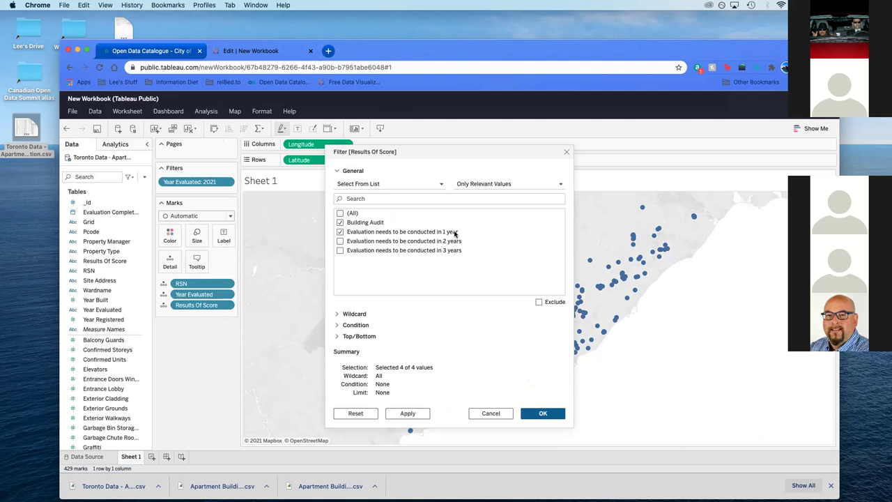
{"action": "left_click", "coordinate": [543, 413]}
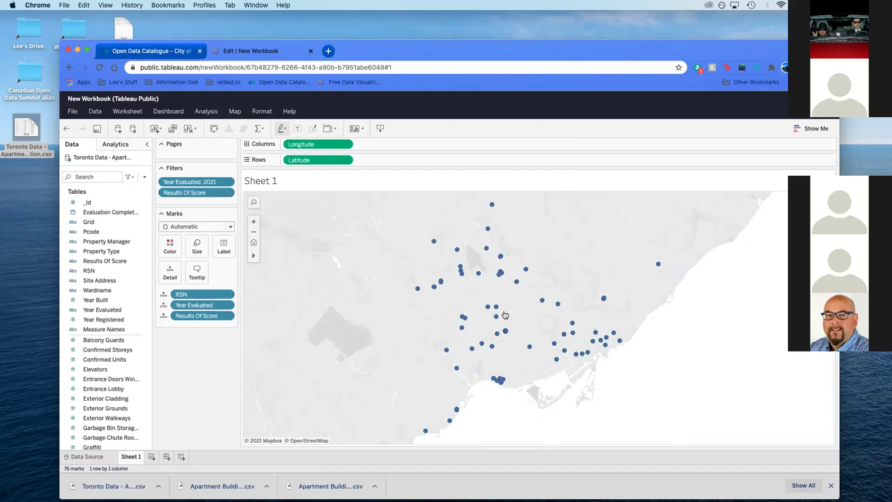
Step: Add Score to the marks so each of the 76 building tooltips shows its score
{"action": "mouse_move", "coordinate": [447, 357]}
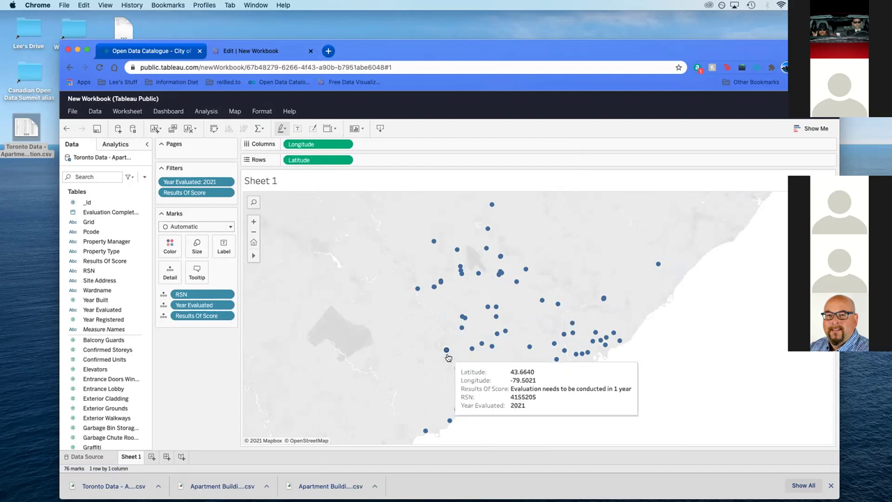
{"action": "mouse_move", "coordinate": [462, 318]}
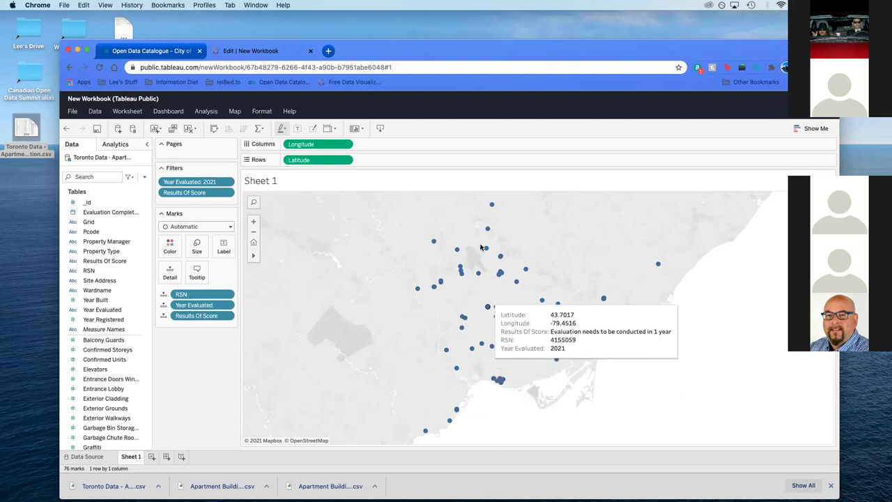
{"action": "mouse_move", "coordinate": [492, 207]}
{"action": "mouse_move", "coordinate": [456, 247]}
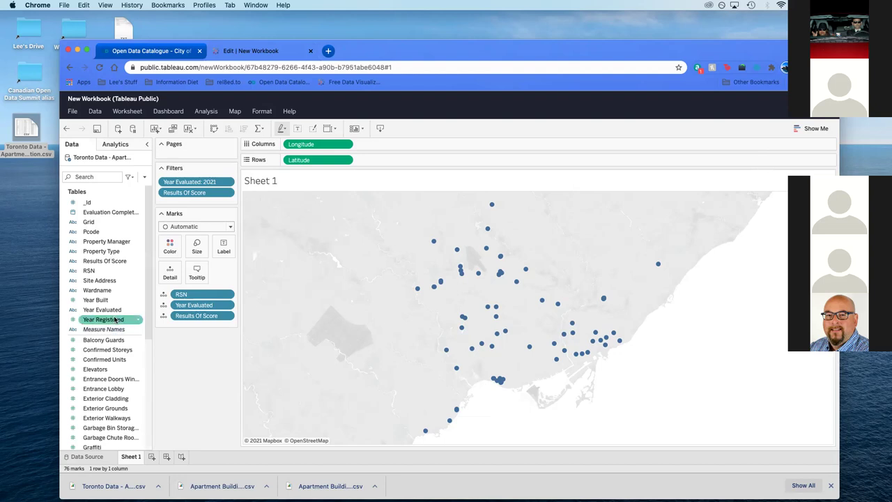
{"action": "left_click_drag", "start_coordinate": [148, 213], "coordinate": [148, 322]}
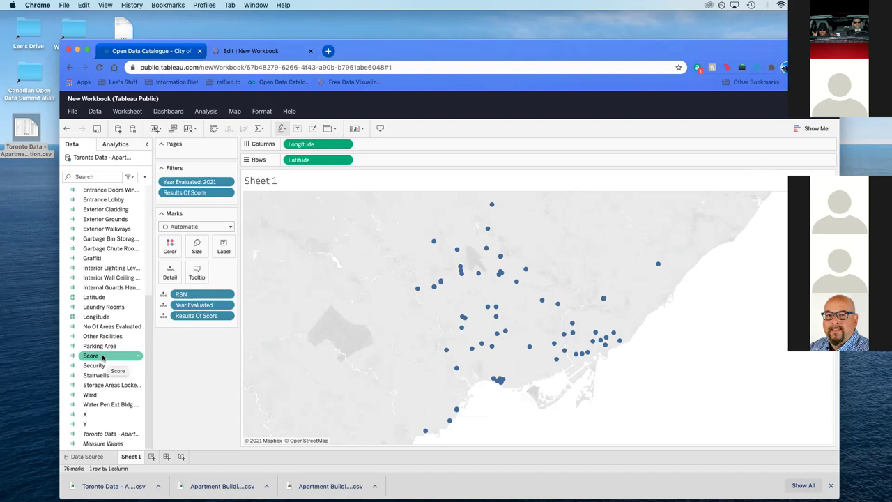
{"action": "left_click_drag", "start_coordinate": [105, 356], "coordinate": [195, 327]}
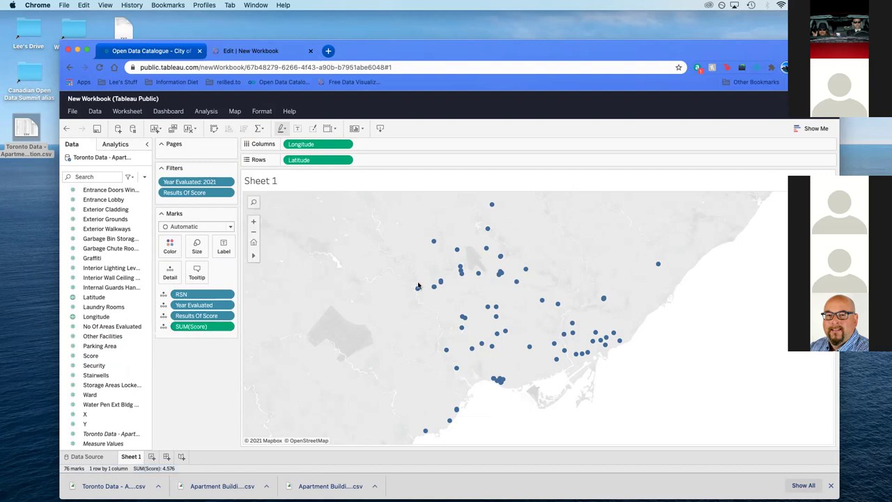
{"action": "mouse_move", "coordinate": [434, 287]}
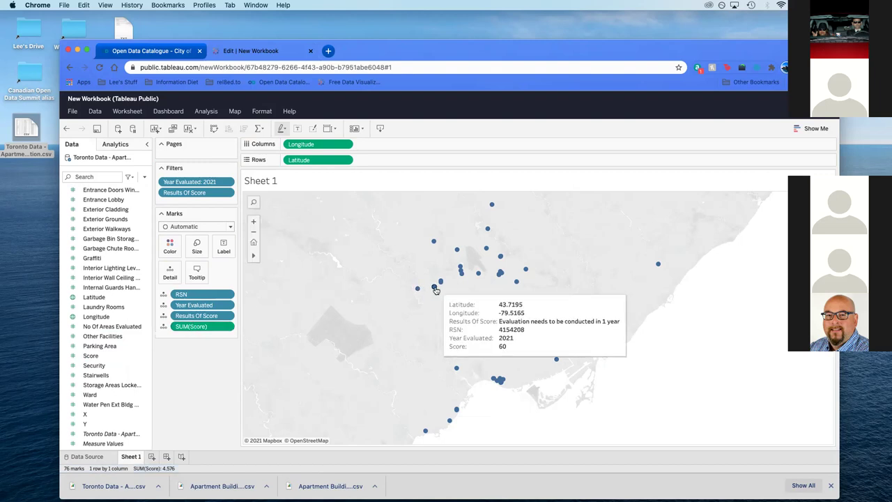
{"action": "mouse_move", "coordinate": [516, 283]}
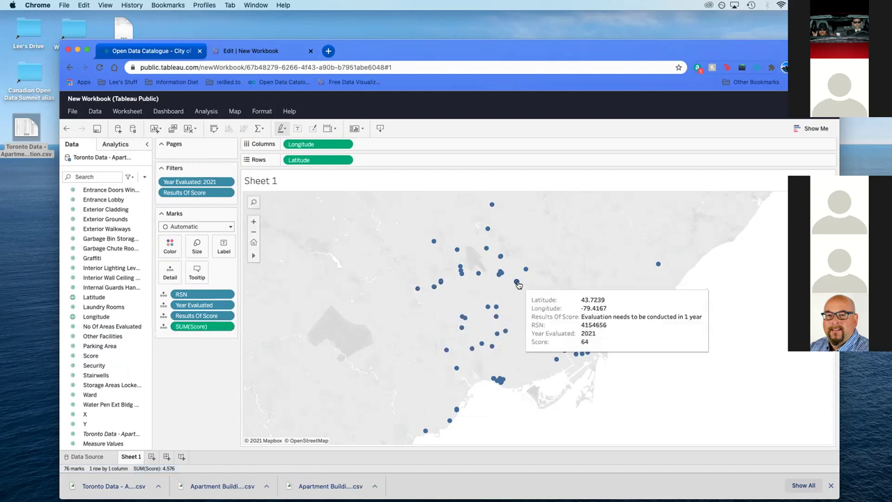
{"action": "mouse_move", "coordinate": [506, 333]}
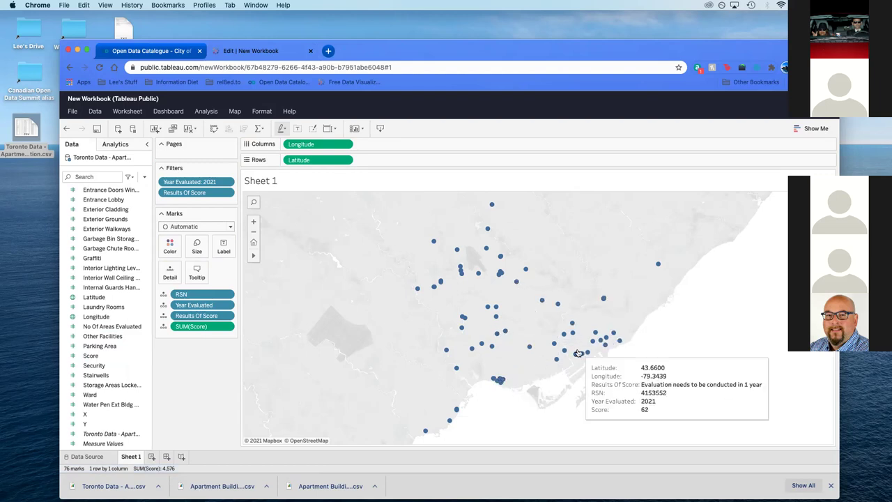
{"action": "mouse_move", "coordinate": [602, 342]}
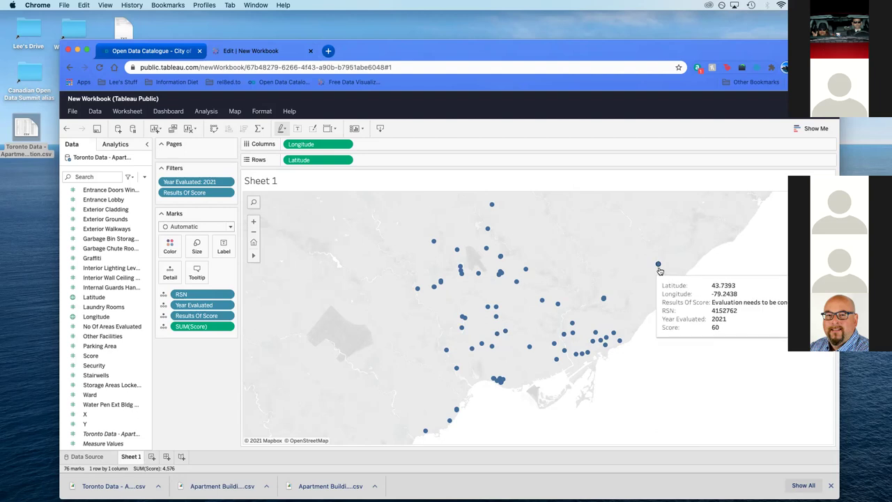
{"action": "mouse_move", "coordinate": [603, 301]}
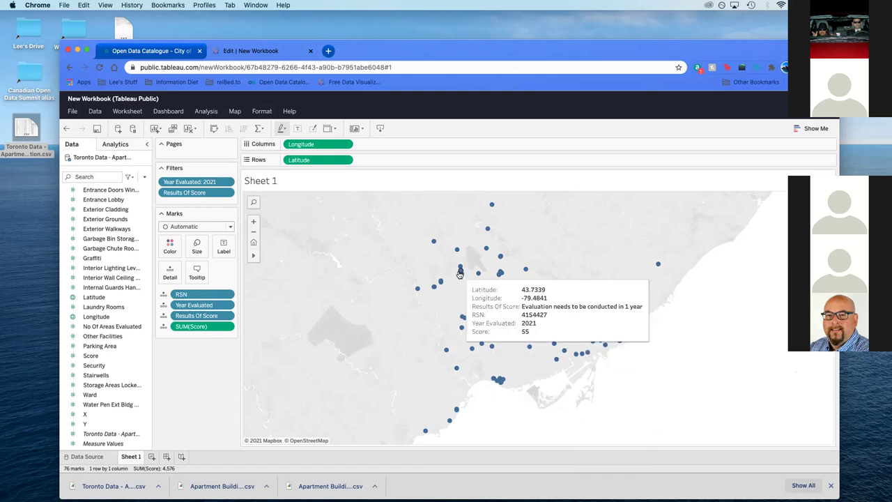
Step: Add SUM(Score) as a range filter from 20 to 65, keeping all 76 marks
{"action": "left_click", "coordinate": [228, 327]}
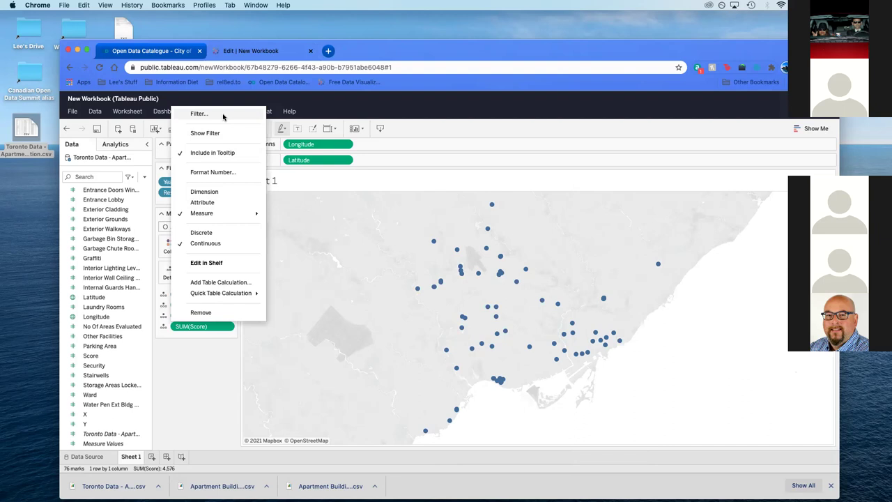
{"action": "left_click", "coordinate": [199, 113]}
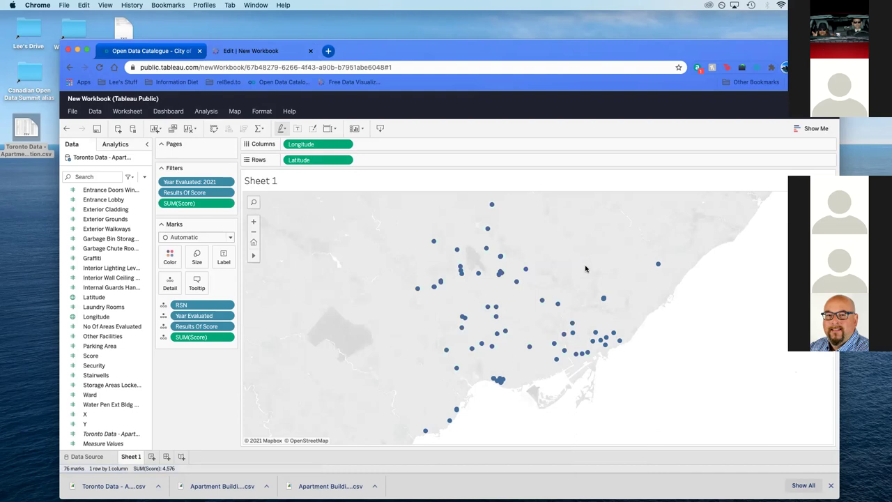
{"action": "mouse_move", "coordinate": [494, 315]}
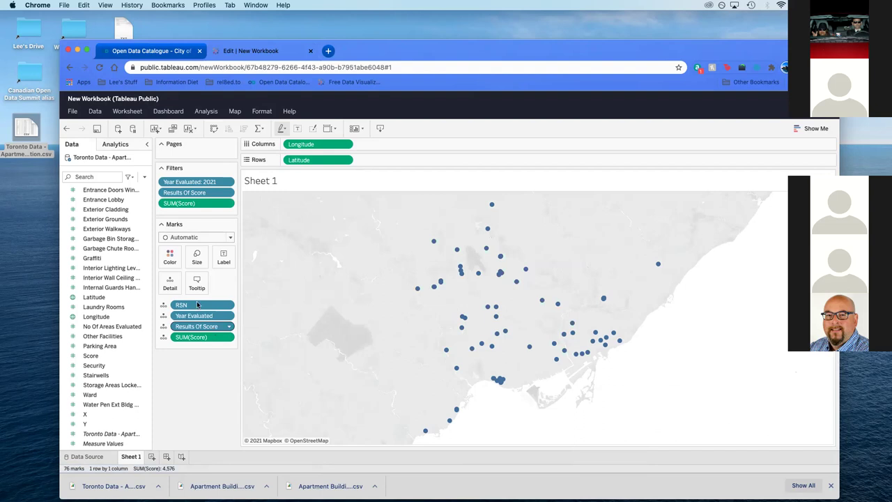
Step: Colour the map marks by Results Of Score
{"action": "left_click_drag", "start_coordinate": [201, 326], "coordinate": [170, 257]}
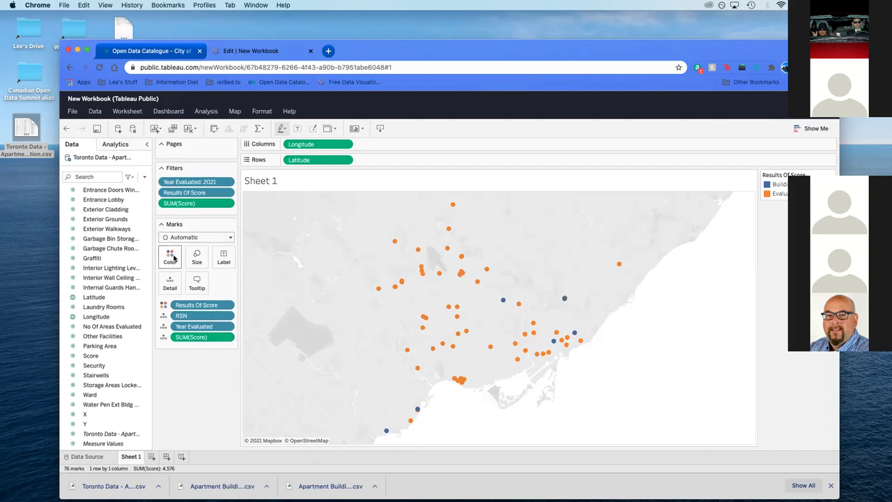
{"action": "left_click", "coordinate": [172, 257]}
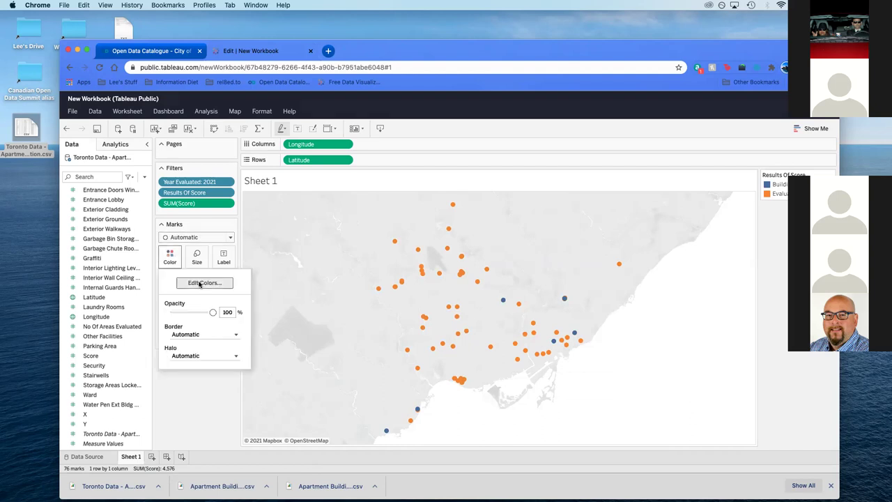
{"action": "left_click", "coordinate": [199, 282]}
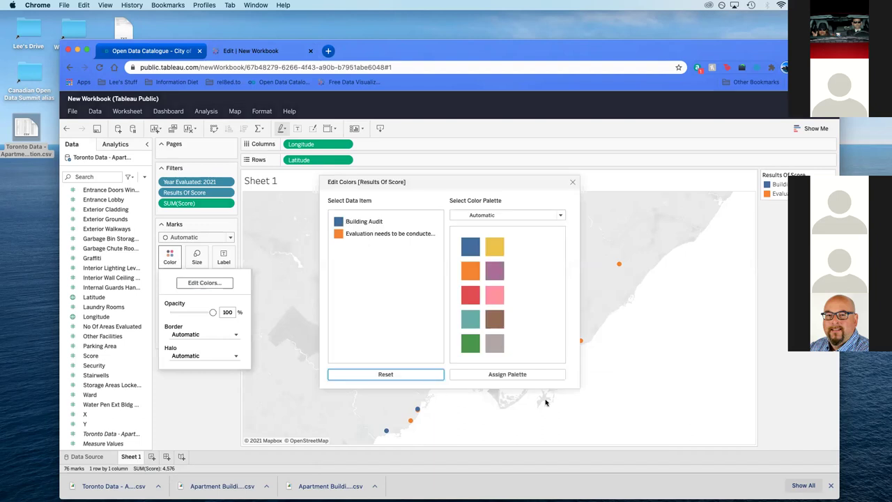
{"action": "left_click", "coordinate": [572, 182]}
{"action": "left_click", "coordinate": [202, 398]}
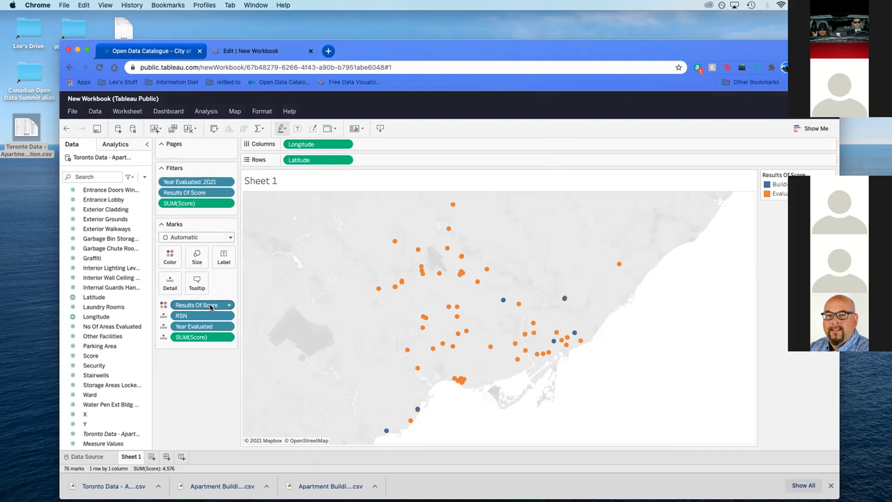
Step: Make Building Audit red and 1-year evaluations yellow, and enlarge the mark size slightly
{"action": "left_click_drag", "start_coordinate": [210, 307], "coordinate": [173, 257]}
{"action": "left_click", "coordinate": [170, 258]}
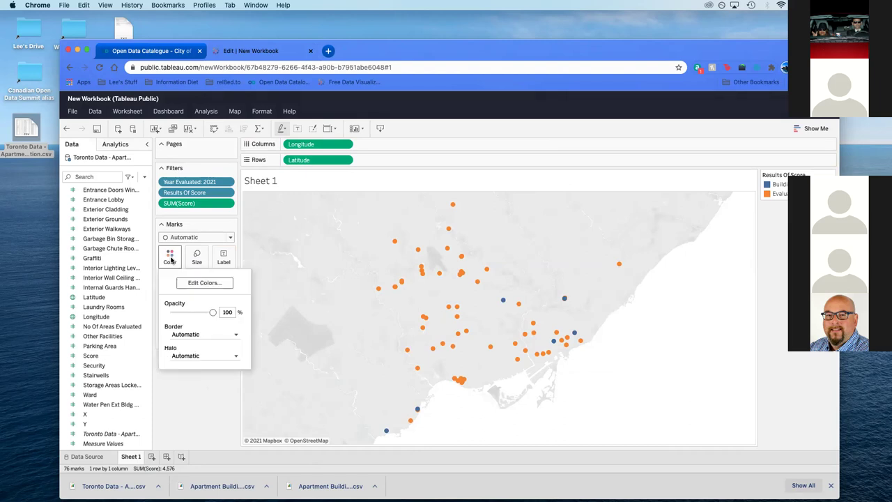
{"action": "left_click", "coordinate": [200, 285]}
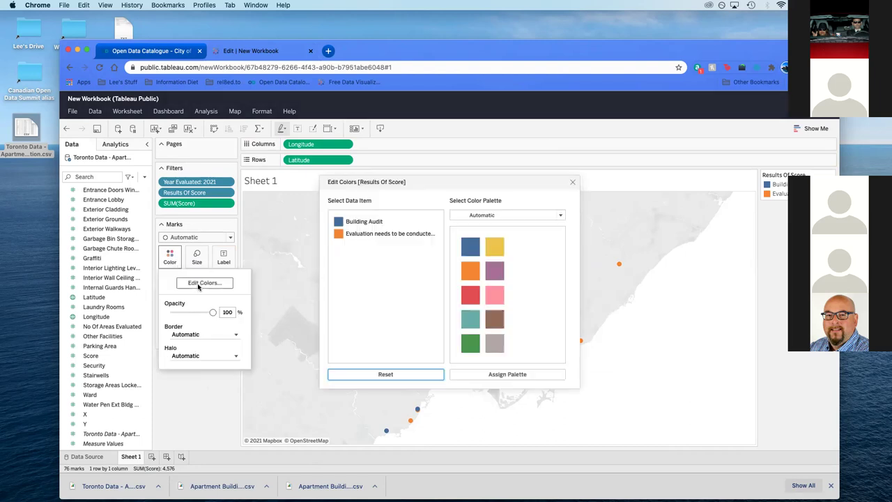
{"action": "left_click", "coordinate": [340, 221]}
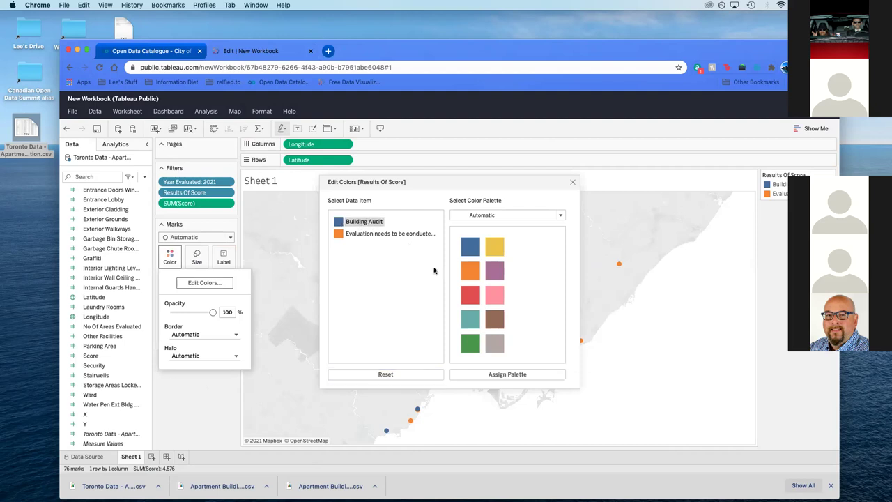
{"action": "left_click", "coordinate": [470, 295]}
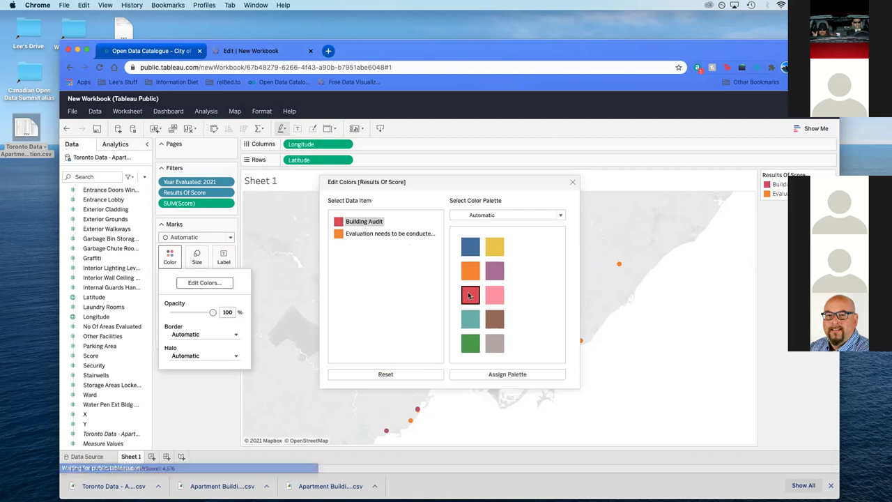
{"action": "left_click", "coordinate": [343, 235]}
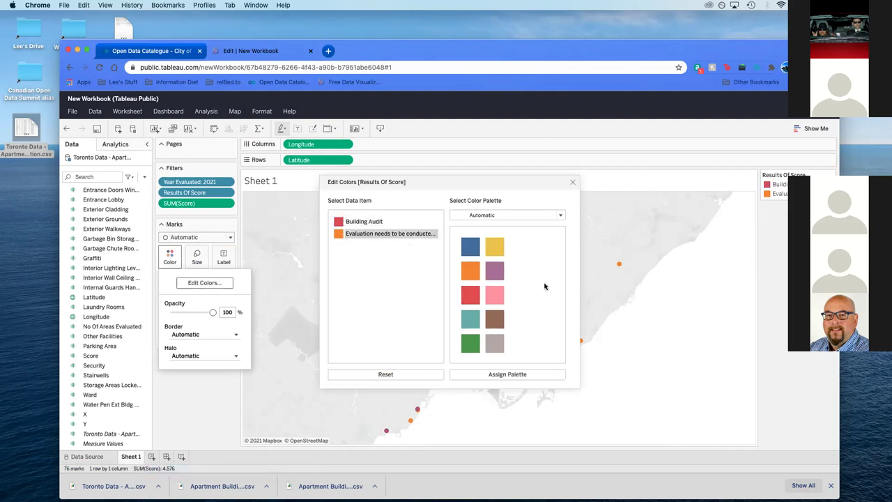
{"action": "left_click", "coordinate": [499, 252]}
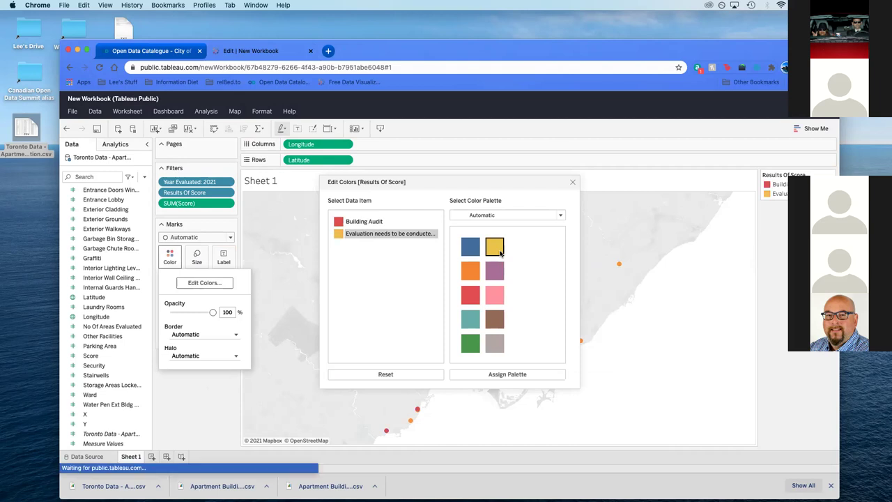
{"action": "left_click", "coordinate": [573, 183]}
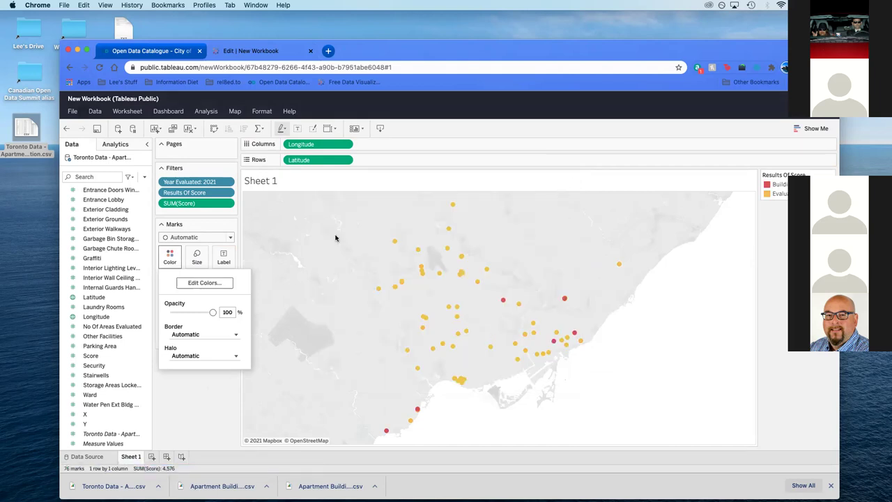
{"action": "left_click", "coordinate": [196, 257]}
{"action": "left_click", "coordinate": [197, 258]}
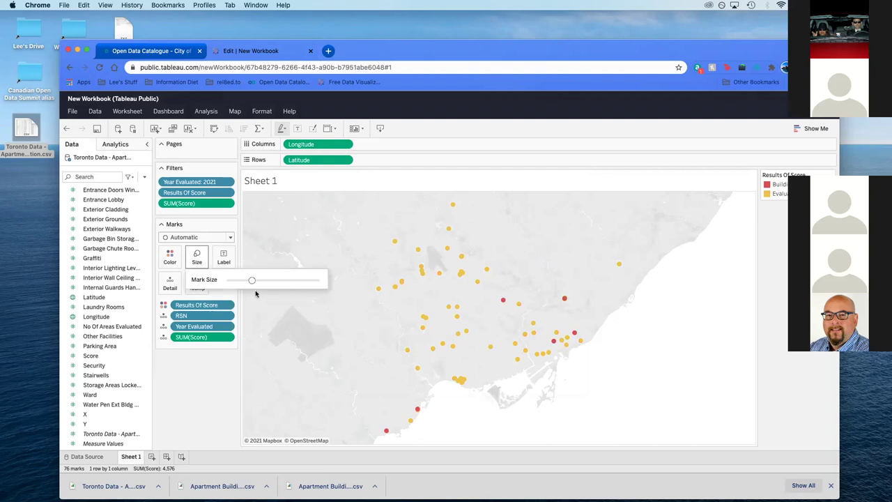
{"action": "left_click", "coordinate": [261, 281]}
{"action": "left_click", "coordinate": [447, 426]}
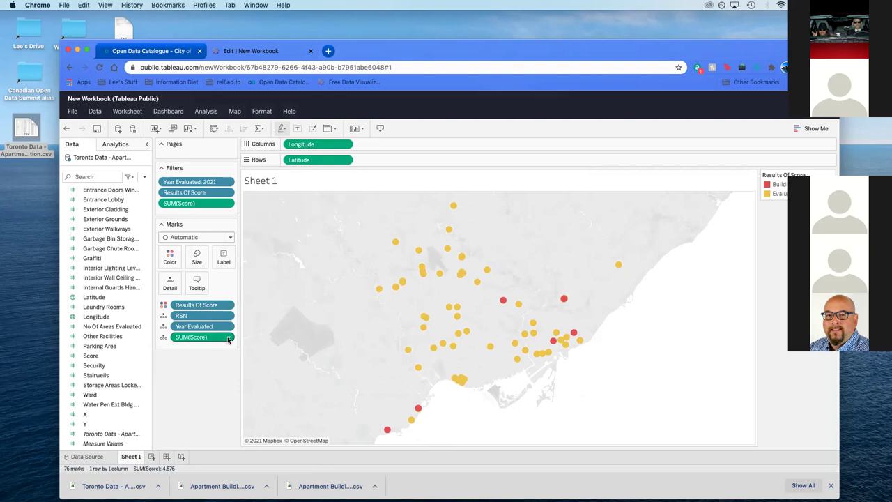
{"action": "left_click", "coordinate": [227, 337]}
{"action": "left_click", "coordinate": [216, 132]}
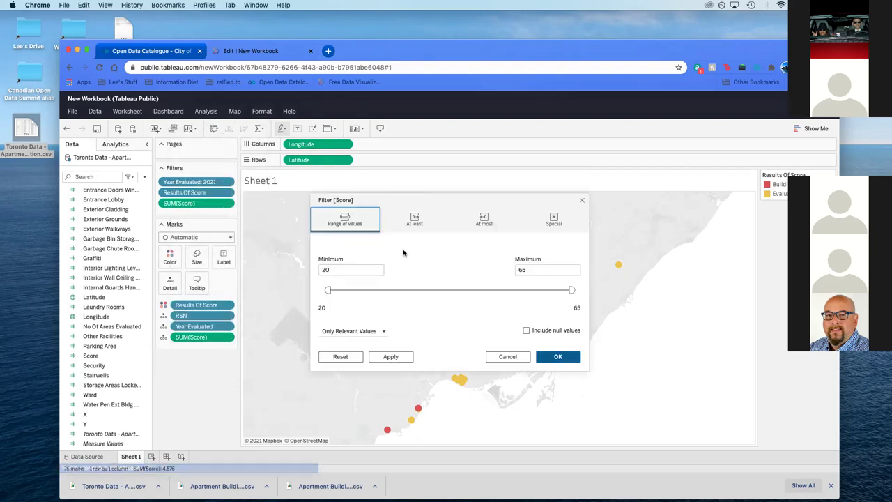
{"action": "left_click_drag", "start_coordinate": [571, 290], "coordinate": [517, 292]}
{"action": "left_click", "coordinate": [572, 356]}
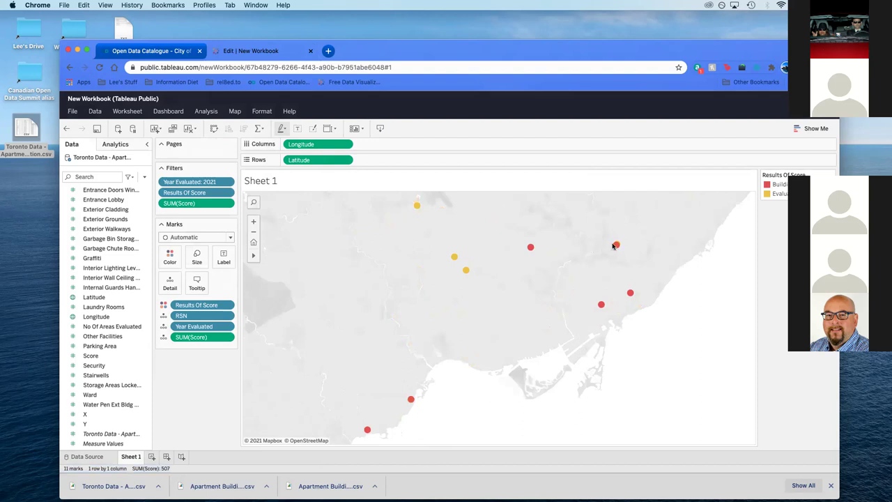
{"action": "mouse_move", "coordinate": [617, 245]}
{"action": "mouse_move", "coordinate": [631, 294]}
{"action": "mouse_move", "coordinate": [529, 250]}
{"action": "mouse_move", "coordinate": [417, 204]}
{"action": "mouse_move", "coordinate": [447, 261]}
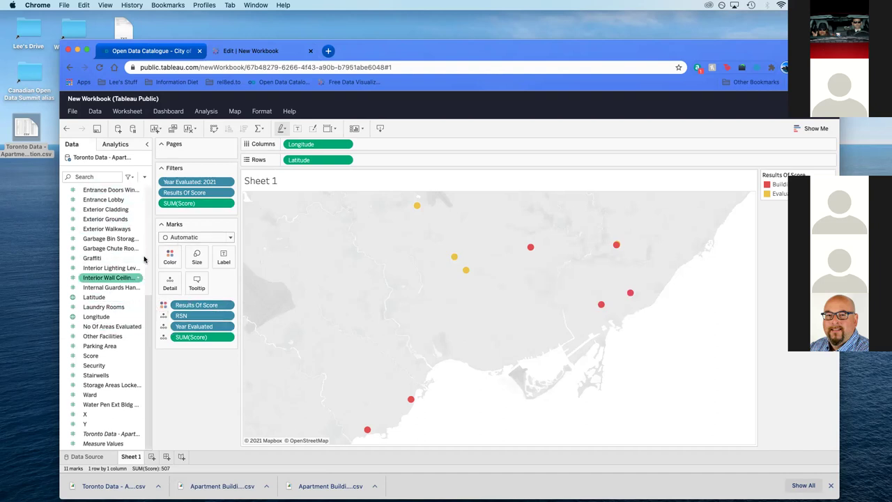
{"action": "scroll", "coordinate": [147, 317], "scroll_direction": "up", "scroll_amount": 2}
{"action": "scroll", "coordinate": [147, 317], "scroll_direction": "up", "scroll_amount": 3}
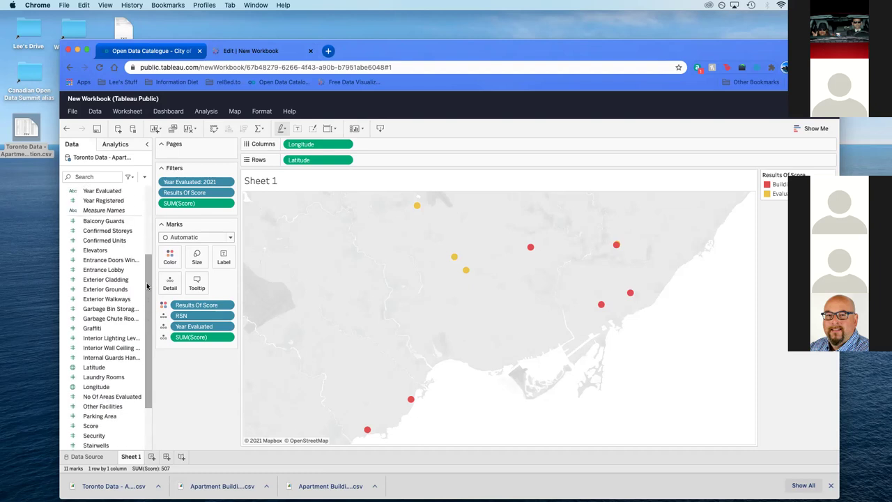
Step: Add Site Address as mark detail and check the building tooltips
{"action": "left_click_drag", "start_coordinate": [146, 296], "coordinate": [146, 207]}
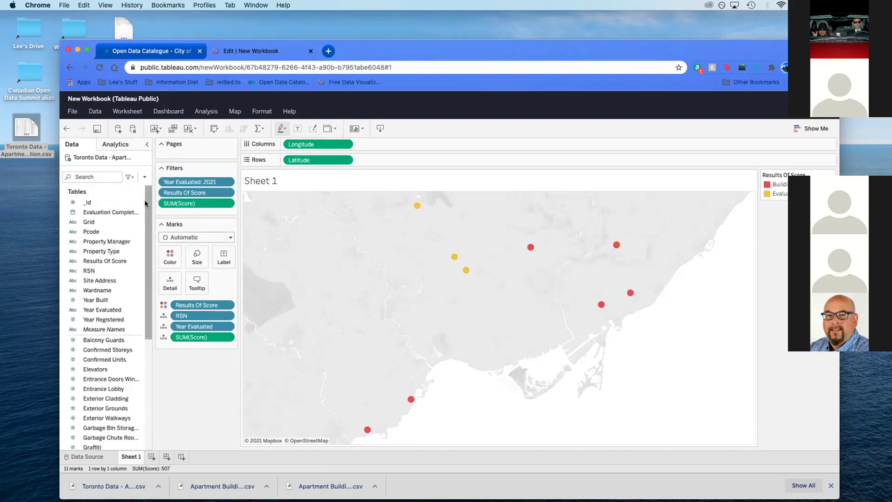
{"action": "left_click", "coordinate": [106, 241]}
{"action": "left_click", "coordinate": [99, 280]}
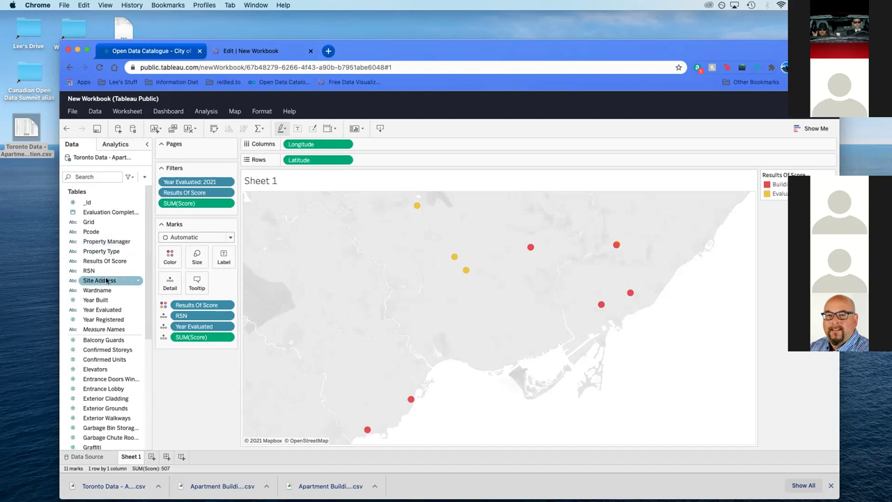
{"action": "left_click_drag", "start_coordinate": [99, 280], "coordinate": [194, 351]}
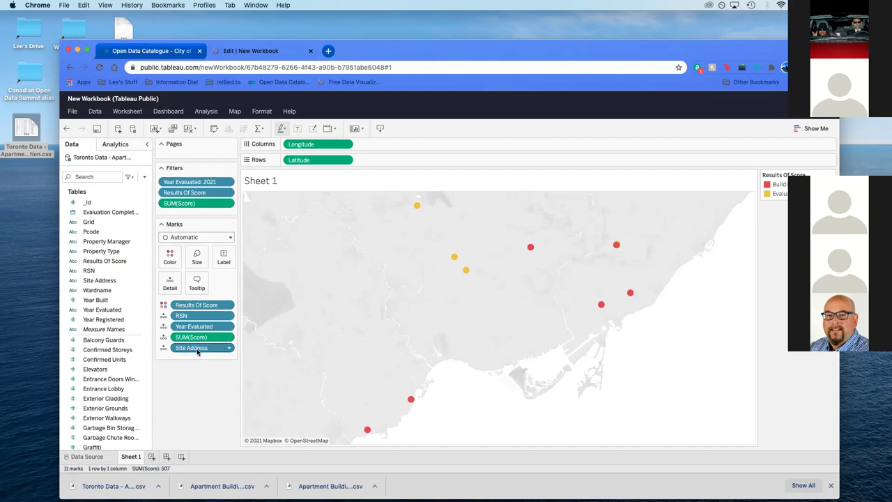
{"action": "mouse_move", "coordinate": [418, 206]}
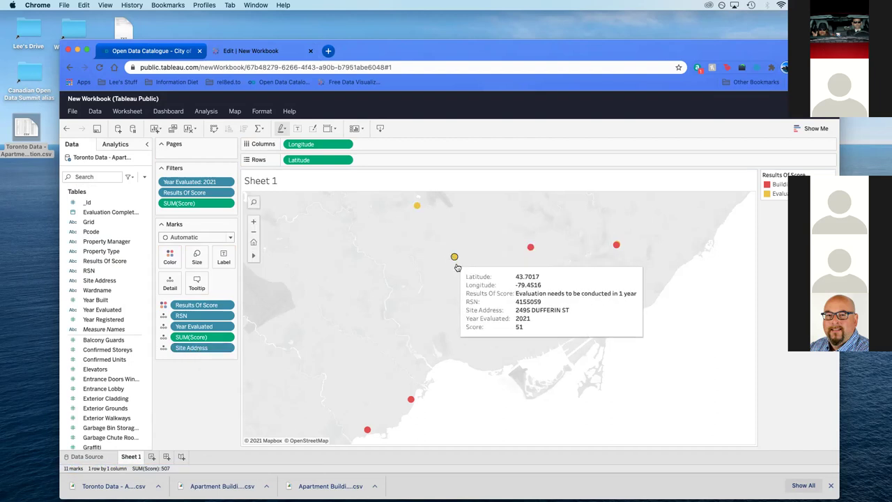
{"action": "mouse_move", "coordinate": [467, 274]}
{"action": "mouse_move", "coordinate": [532, 250]}
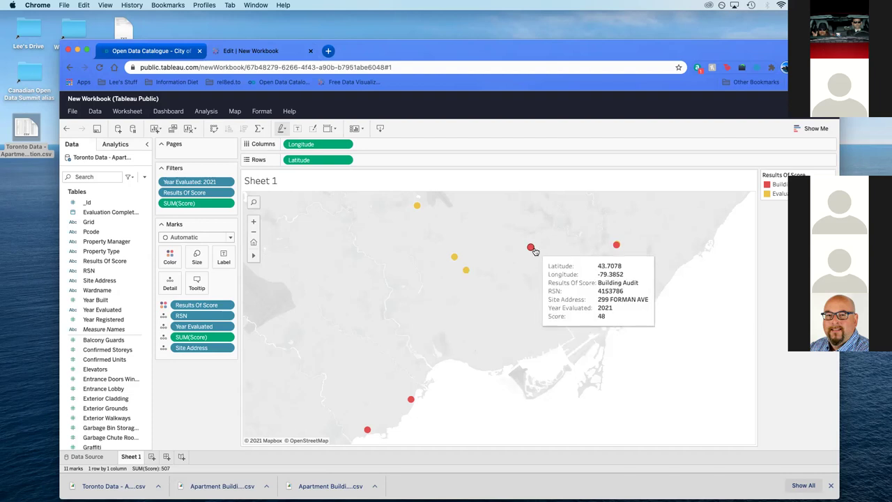
{"action": "mouse_move", "coordinate": [617, 245]}
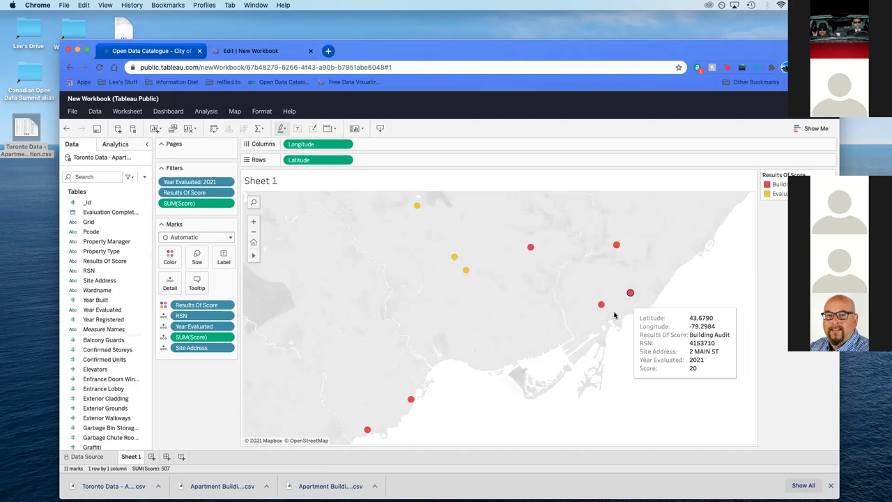
{"action": "mouse_move", "coordinate": [603, 310]}
{"action": "mouse_move", "coordinate": [410, 401]}
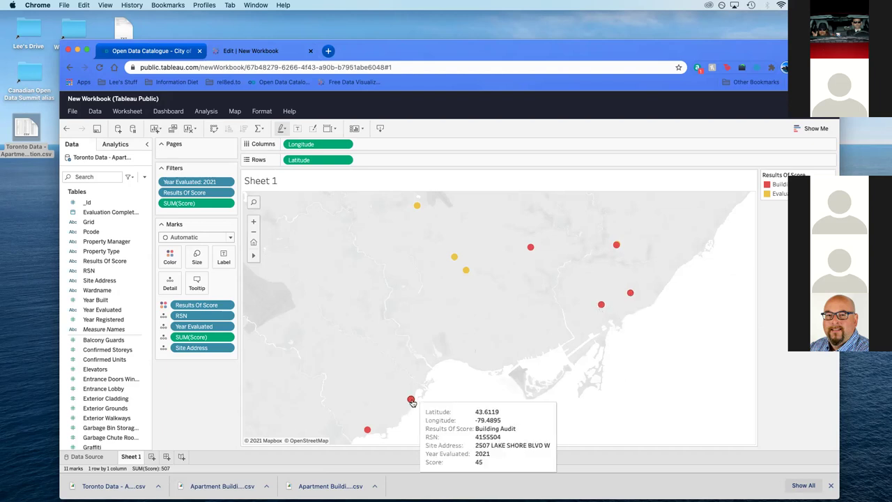
{"action": "mouse_move", "coordinate": [365, 435]}
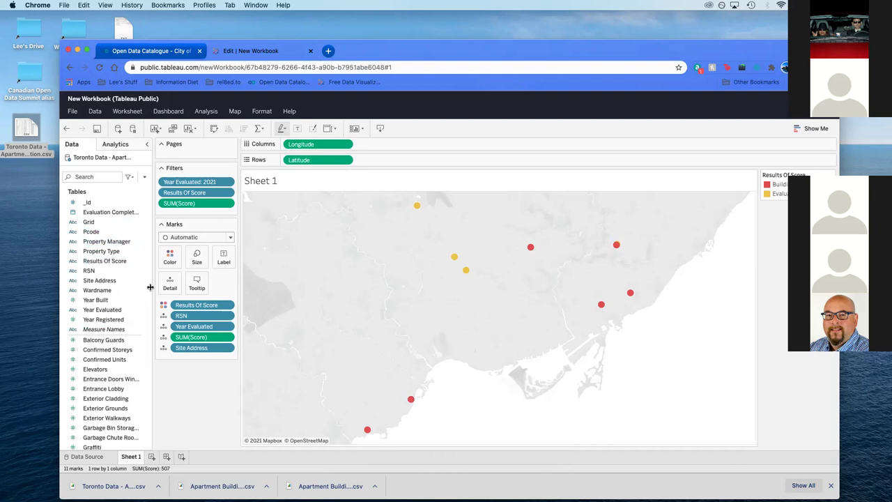
Step: Add Property Manager as mark detail so tooltips list each managing company
{"action": "left_click_drag", "start_coordinate": [124, 242], "coordinate": [195, 362]}
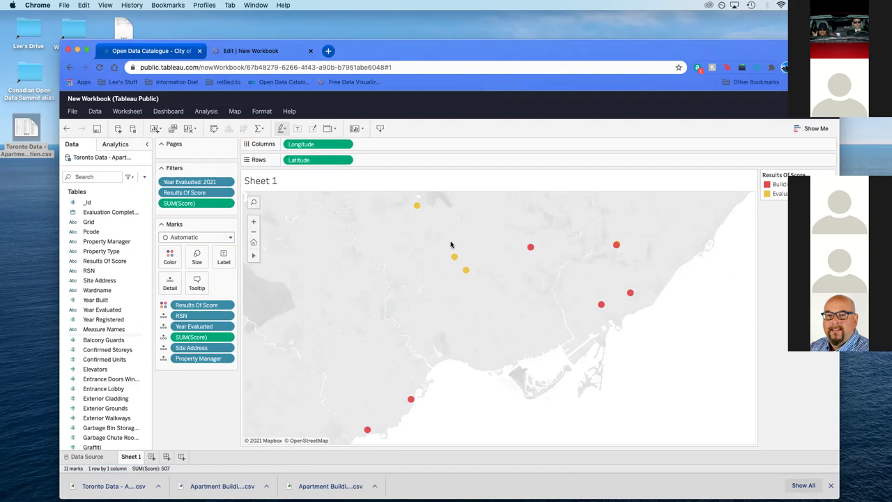
{"action": "mouse_move", "coordinate": [455, 258]}
{"action": "left_click_drag", "start_coordinate": [624, 51], "coordinate": [563, 23]}
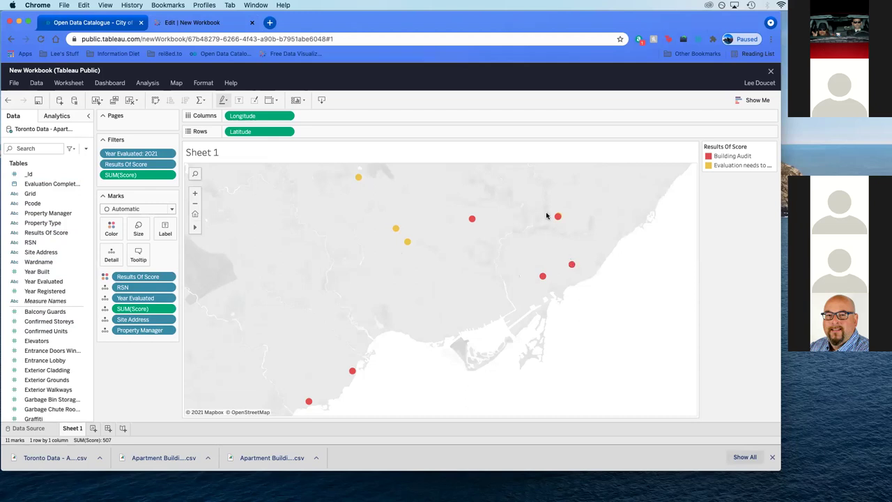
{"action": "mouse_move", "coordinate": [560, 215]}
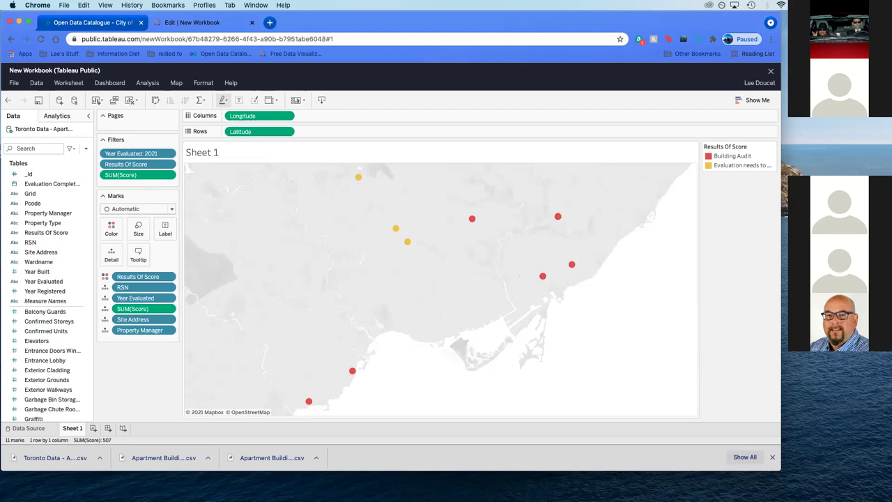
Step: Remove Property Manager, Site Address, SUM(Score), Year Evaluated, RSN and Results Of Score from the Marks card
{"action": "left_click", "coordinate": [172, 331]}
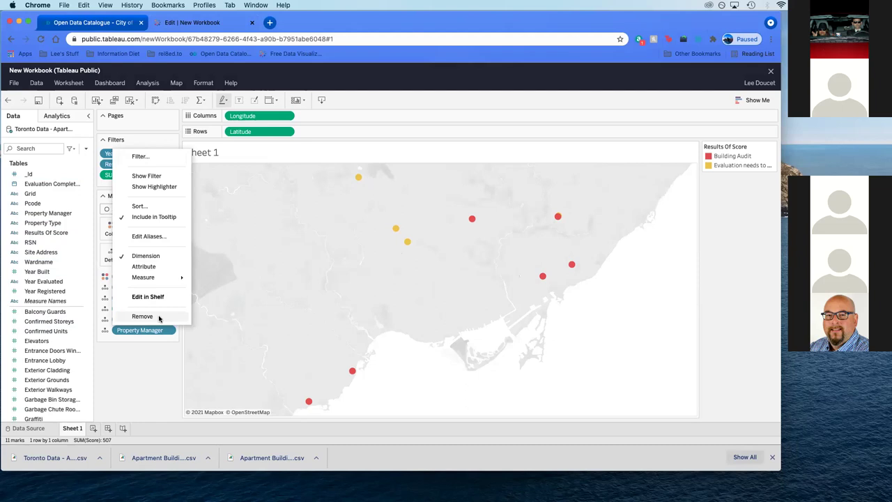
{"action": "left_click", "coordinate": [309, 233]}
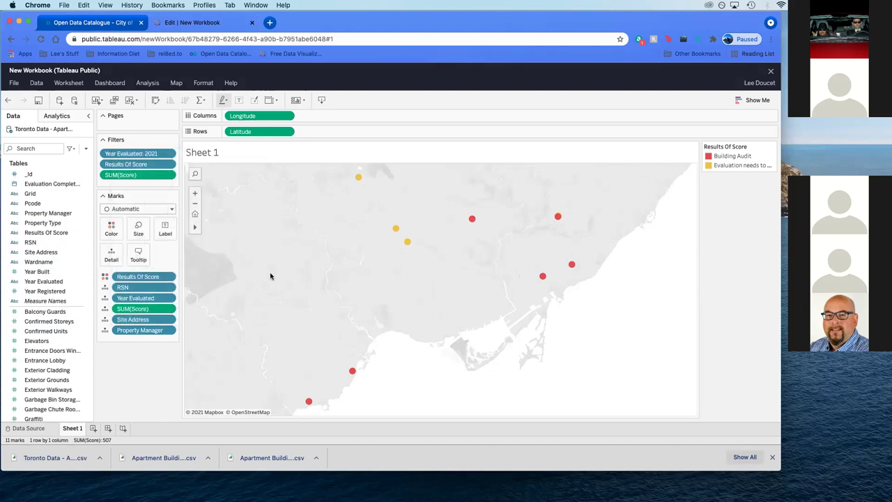
{"action": "left_click", "coordinate": [170, 332]}
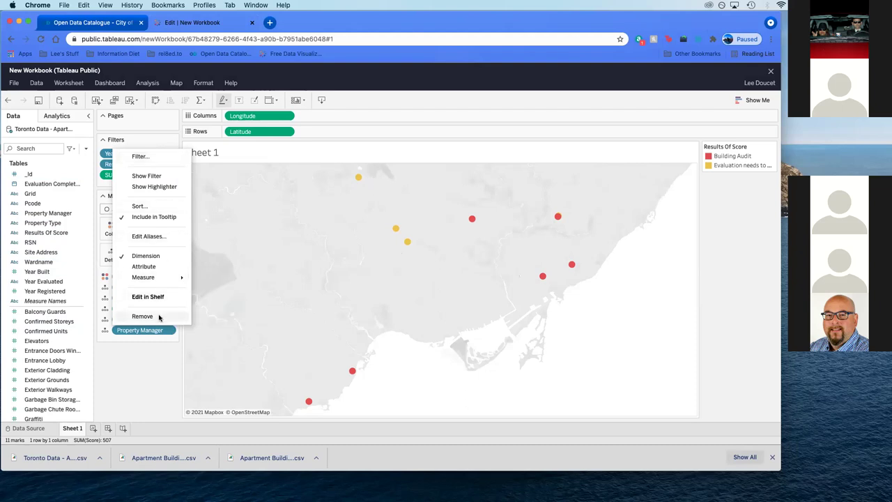
{"action": "left_click", "coordinate": [160, 316]}
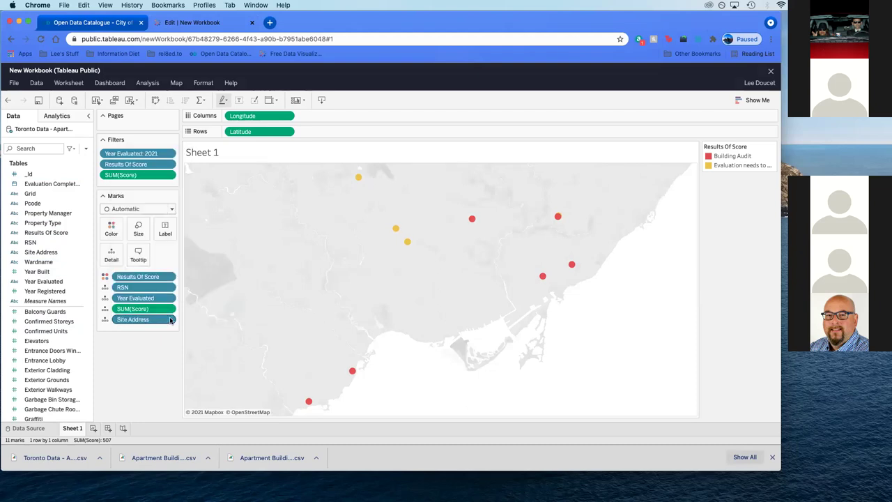
{"action": "left_click", "coordinate": [170, 320]}
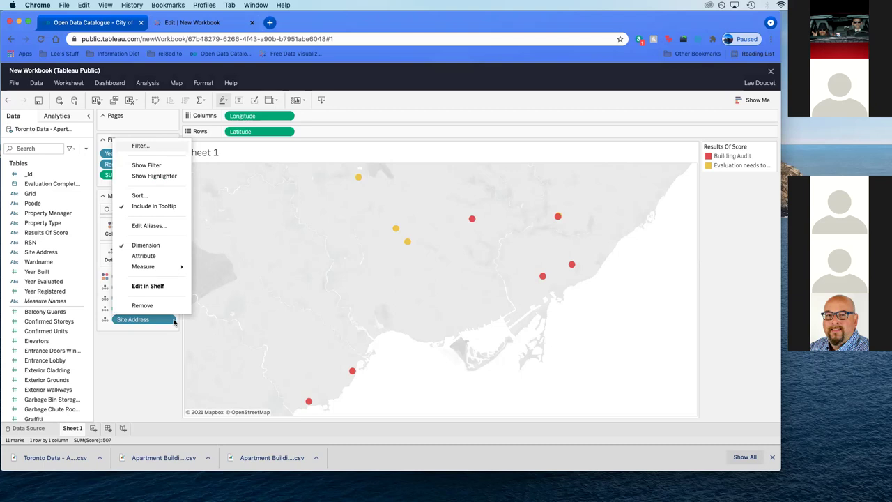
{"action": "left_click", "coordinate": [167, 307]}
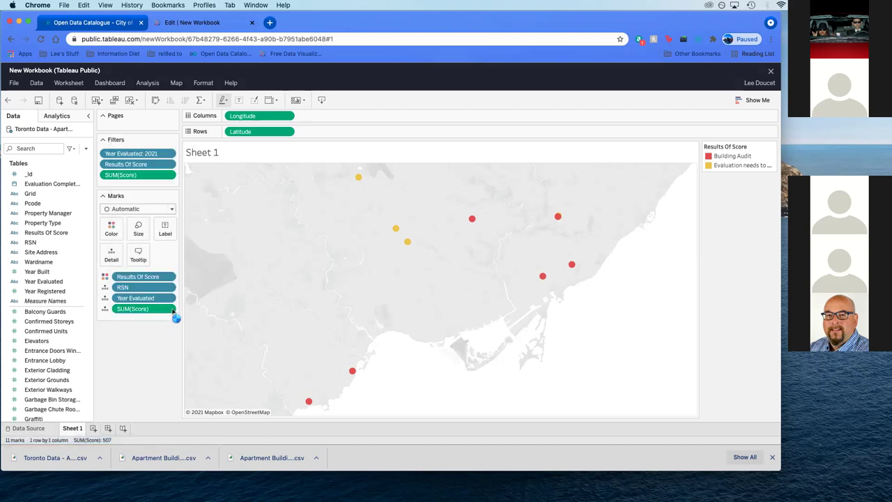
{"action": "left_click", "coordinate": [171, 309]}
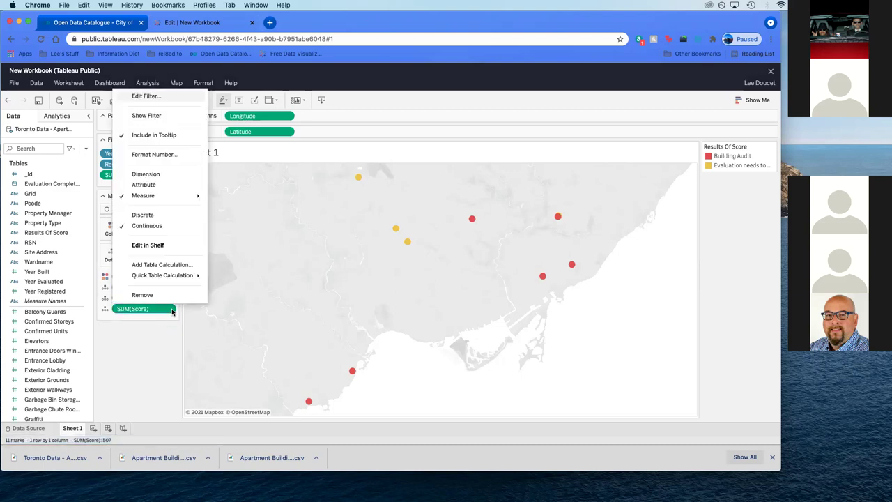
{"action": "left_click", "coordinate": [163, 296]}
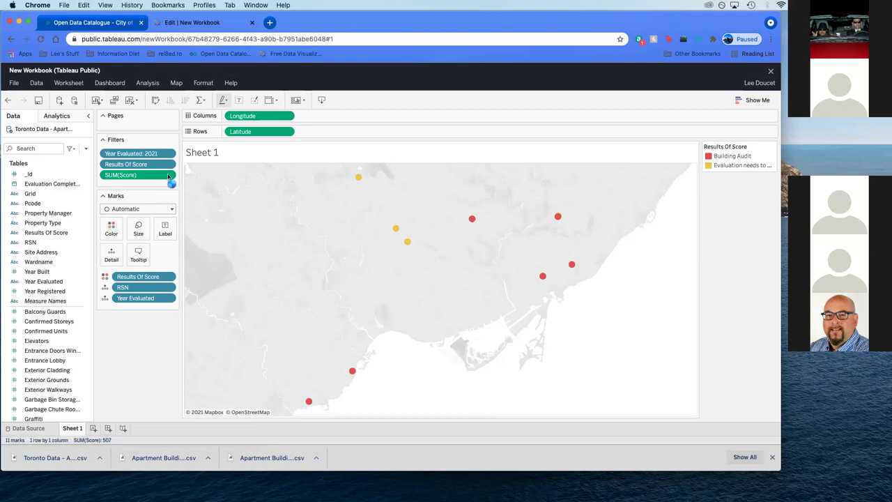
{"action": "left_click", "coordinate": [172, 298]}
{"action": "left_click", "coordinate": [146, 283]}
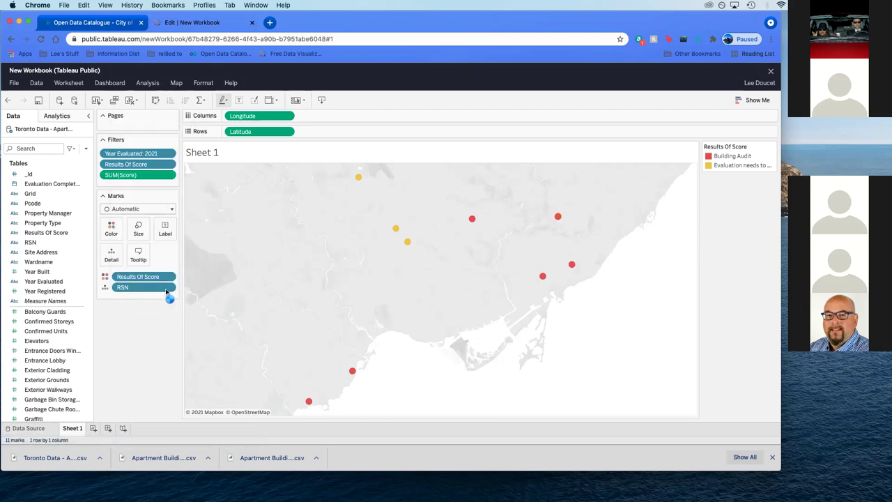
{"action": "left_click", "coordinate": [170, 288]}
{"action": "left_click", "coordinate": [143, 272]}
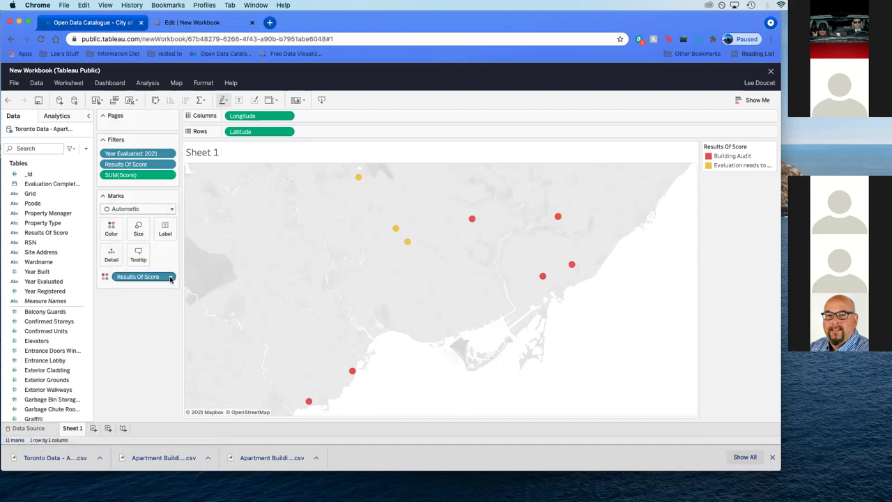
{"action": "left_click", "coordinate": [170, 276]}
{"action": "left_click", "coordinate": [159, 265]}
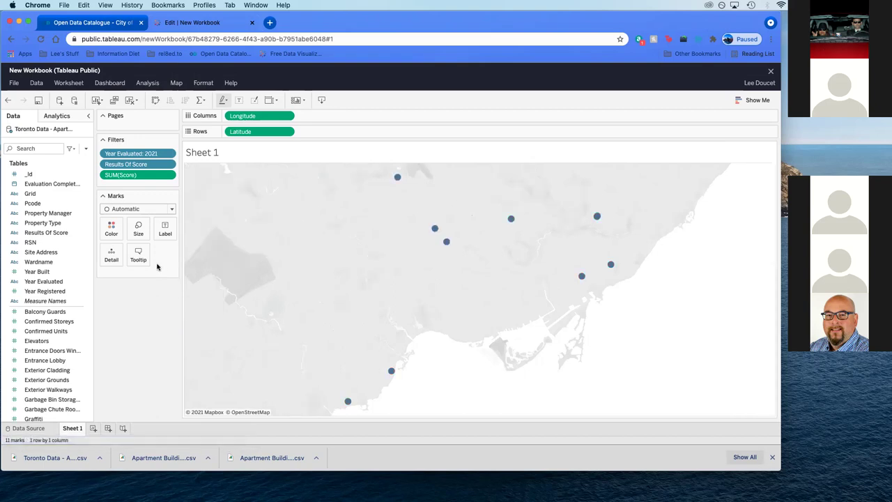
Step: Remove the Results Of Score, Year Evaluated 2021 and SUM(Score) filters from the Filters shelf
{"action": "left_click", "coordinate": [170, 165]}
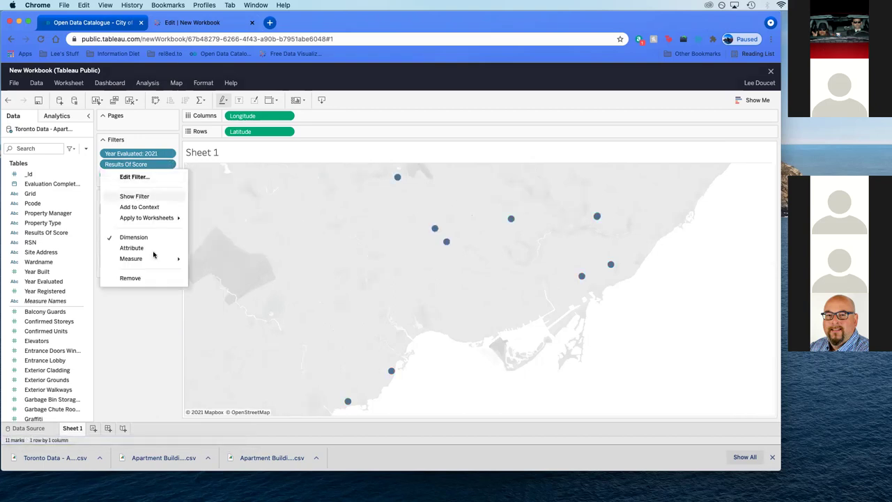
{"action": "left_click", "coordinate": [143, 279]}
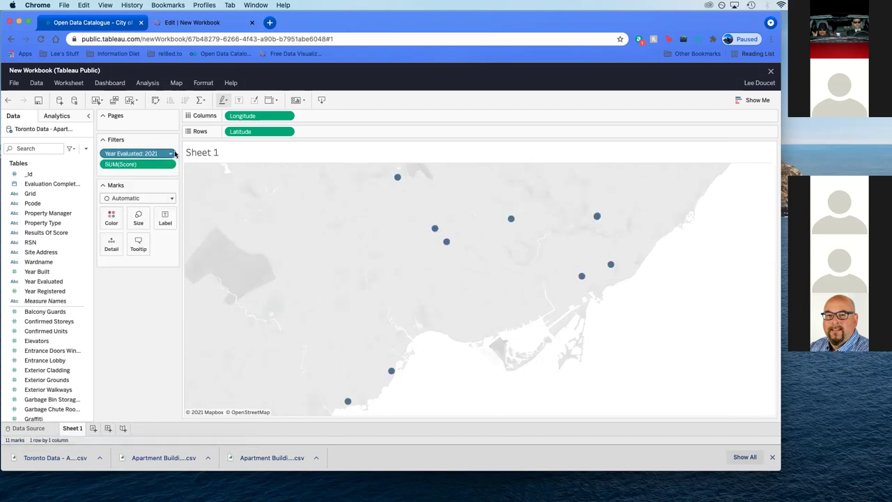
{"action": "left_click", "coordinate": [170, 154]}
{"action": "left_click", "coordinate": [161, 271]}
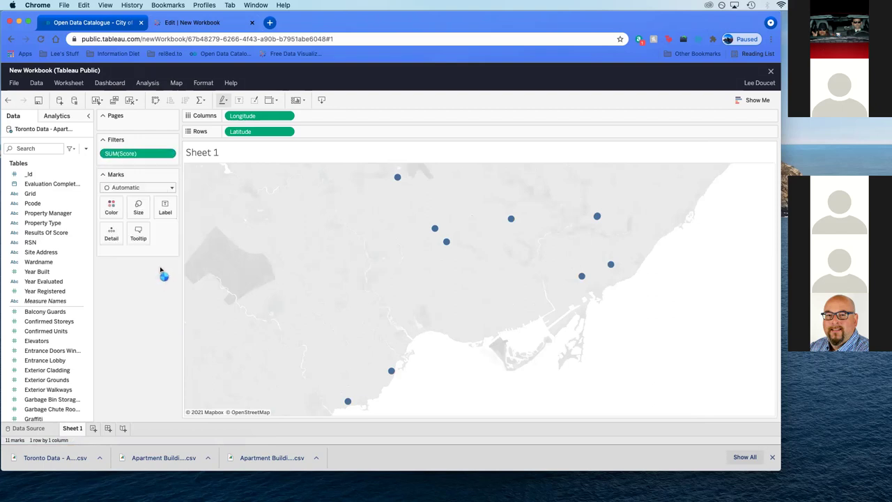
{"action": "left_click", "coordinate": [170, 154]}
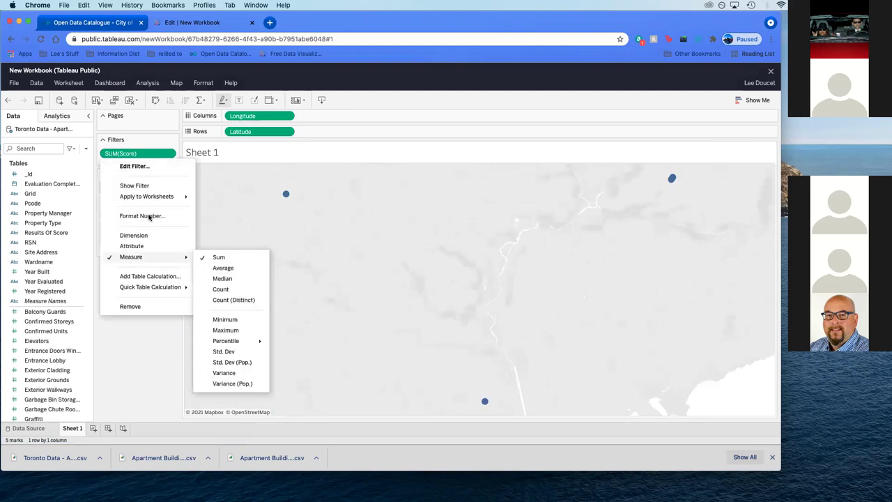
{"action": "left_click", "coordinate": [149, 304]}
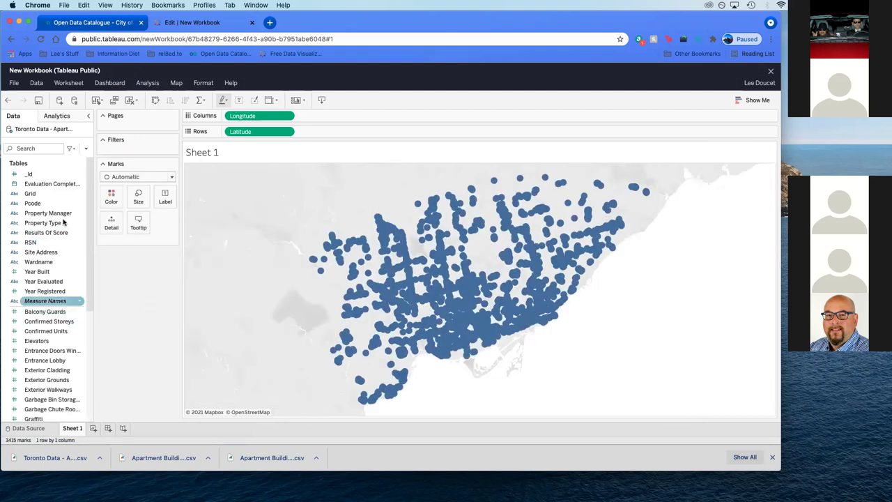
Step: Add RSN to the map marks as a detail
{"action": "left_click_drag", "start_coordinate": [88, 283], "coordinate": [90, 203]}
{"action": "left_click_drag", "start_coordinate": [31, 242], "coordinate": [128, 244]}
{"action": "left_click", "coordinate": [55, 252]}
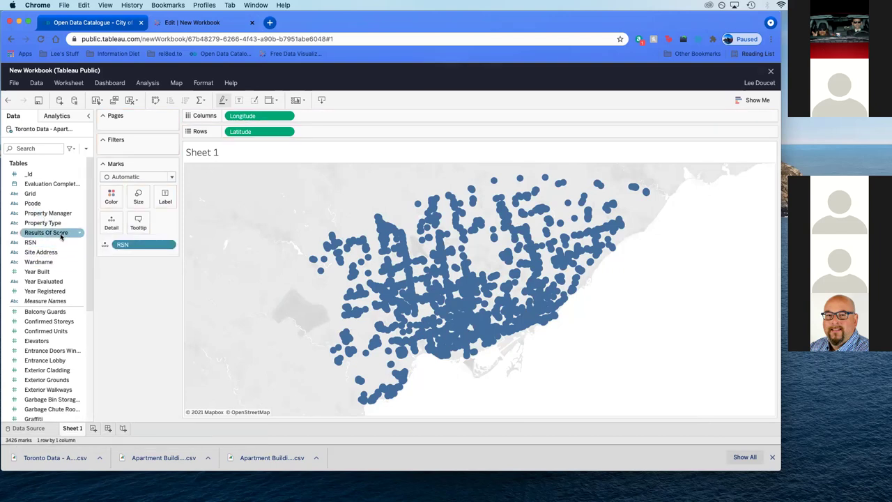
Step: Add Graffiti to the marks and convert it from SUM(Graffiti) to a dimension
{"action": "left_click_drag", "start_coordinate": [91, 230], "coordinate": [88, 284]}
{"action": "left_click_drag", "start_coordinate": [30, 314], "coordinate": [138, 260]}
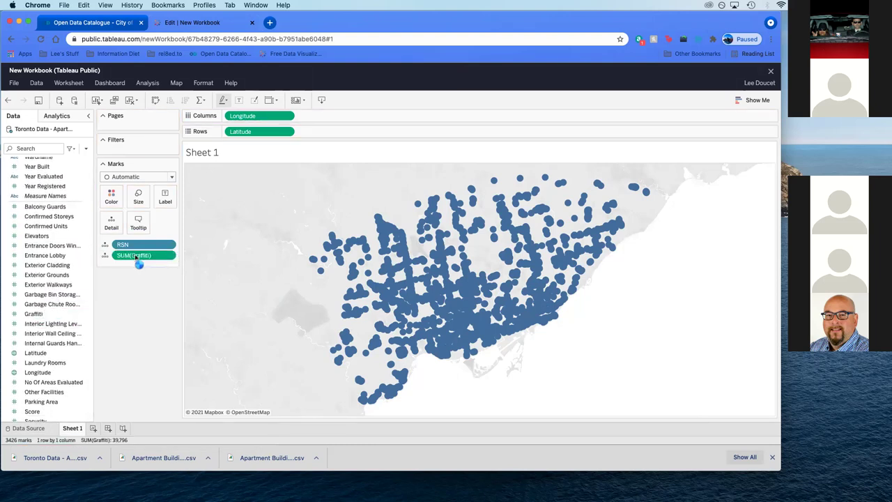
{"action": "left_click", "coordinate": [170, 256]}
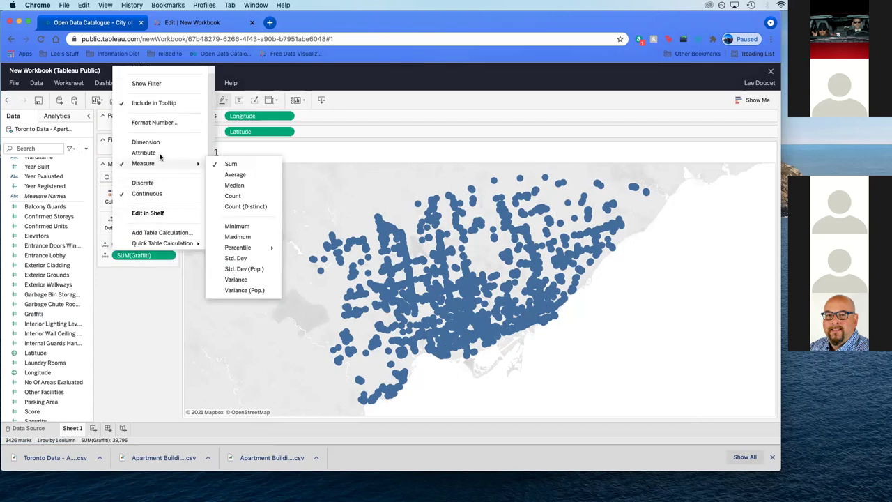
{"action": "mouse_move", "coordinate": [159, 243]}
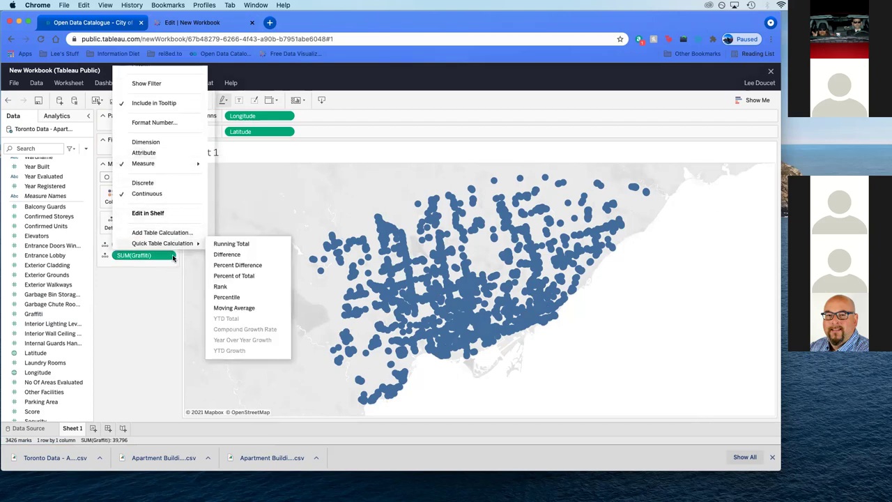
{"action": "left_click", "coordinate": [158, 269]}
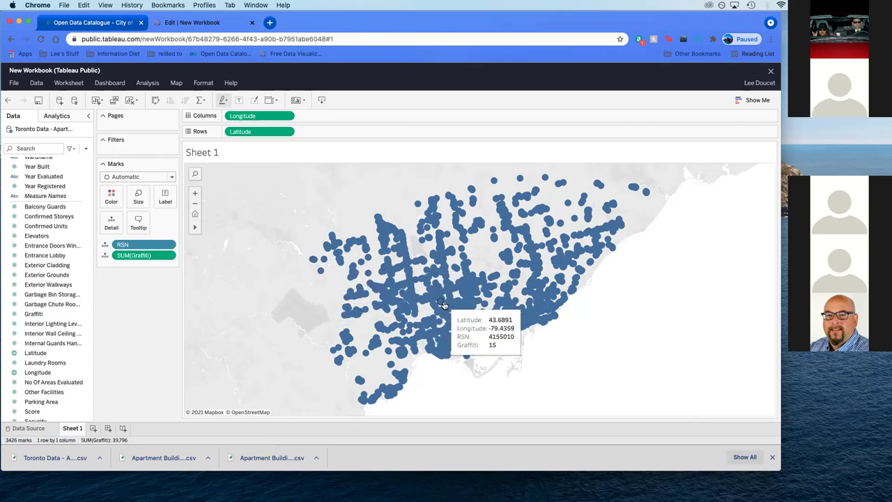
{"action": "left_click", "coordinate": [170, 255]}
{"action": "left_click", "coordinate": [146, 157]}
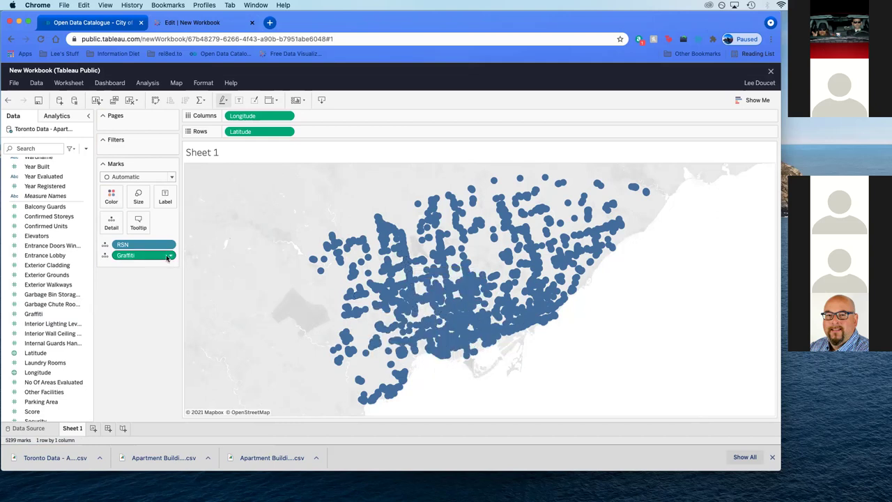
Step: Colour the 5199 building marks by Graffiti (1 to 5), shrink the mark size, and reframe the map
{"action": "left_click_drag", "start_coordinate": [143, 255], "coordinate": [115, 203]}
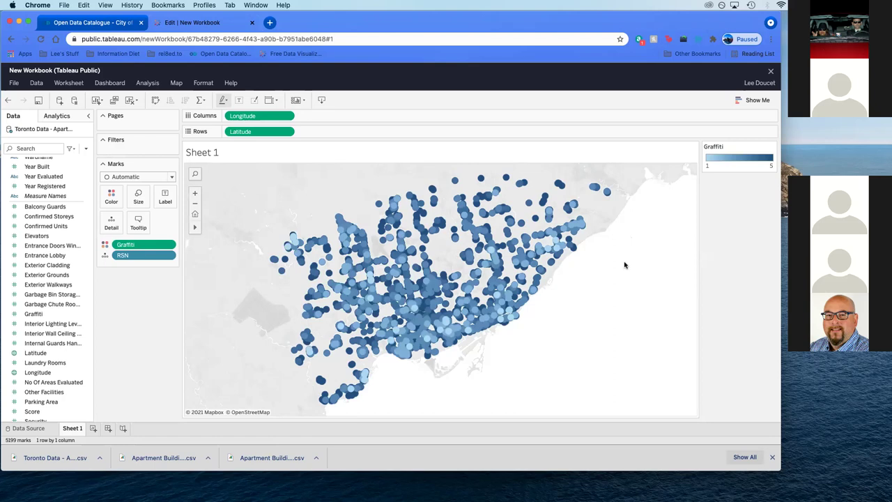
{"action": "scroll", "coordinate": [624, 263], "scroll_direction": "up", "scroll_amount": 3}
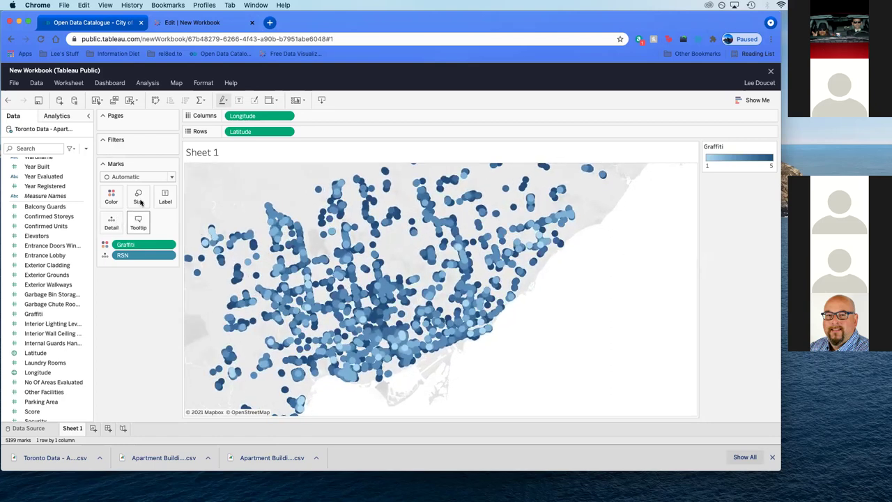
{"action": "left_click", "coordinate": [138, 199]}
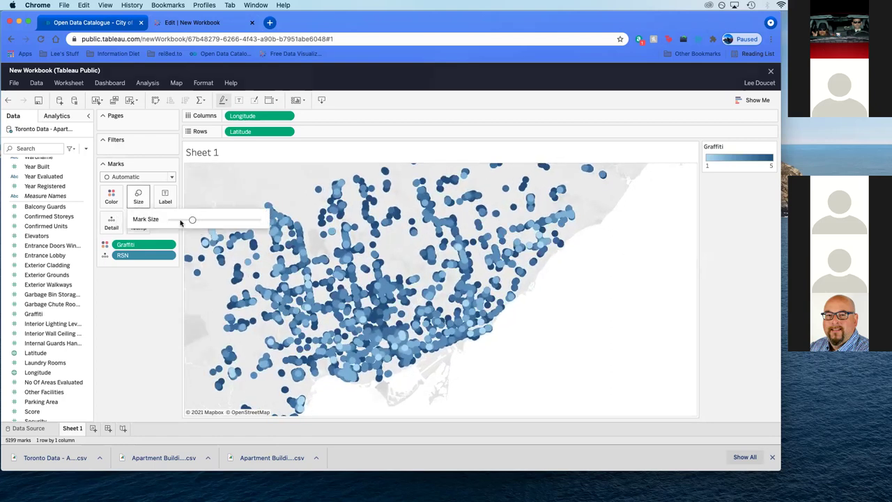
{"action": "left_click", "coordinate": [156, 303]}
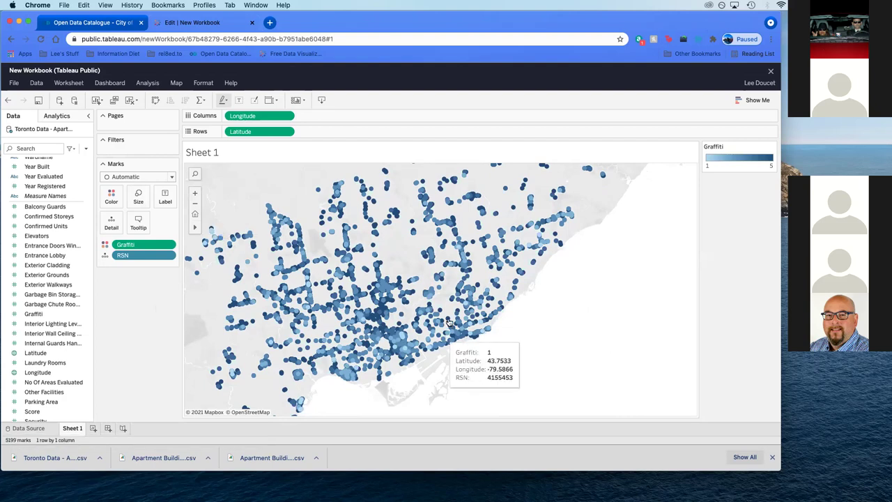
{"action": "mouse_move", "coordinate": [409, 248]}
{"action": "left_mouse_down"}
{"action": "mouse_move", "coordinate": [432, 232]}
{"action": "mouse_move", "coordinate": [418, 272]}
{"action": "mouse_move", "coordinate": [422, 249]}
{"action": "left_mouse_up"}
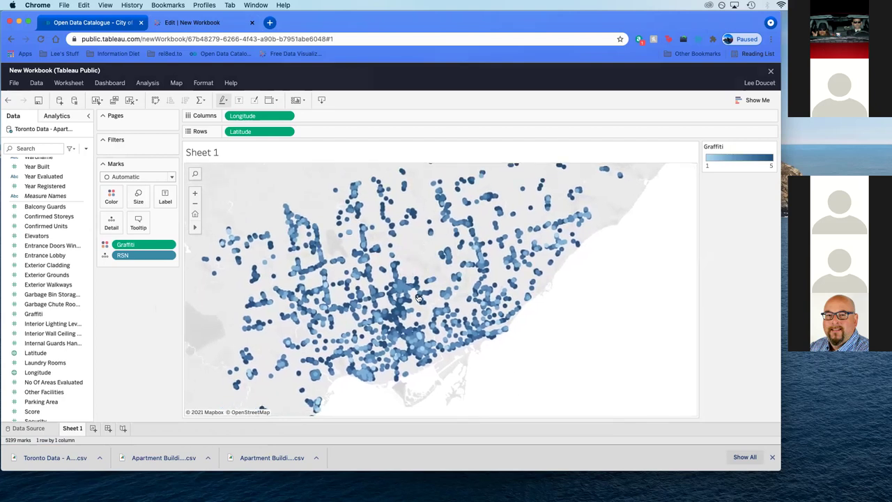
{"action": "scroll", "coordinate": [418, 298], "scroll_direction": "up", "scroll_amount": 2}
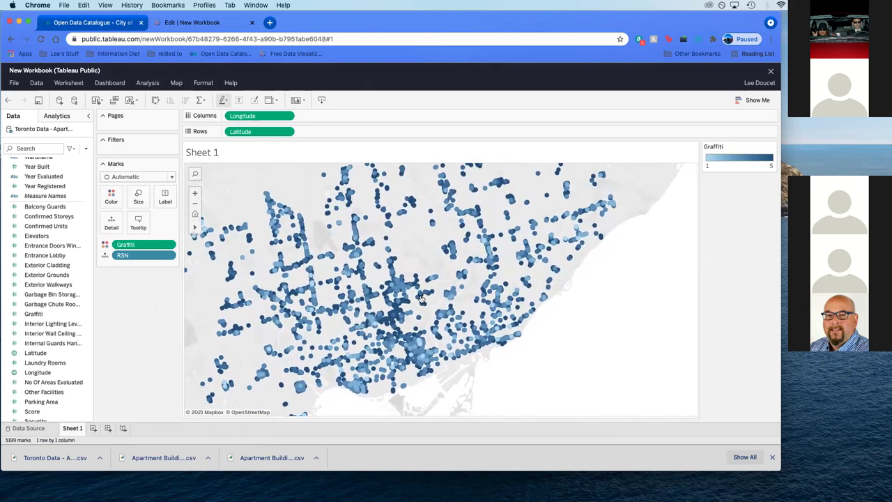
{"action": "left_click_drag", "start_coordinate": [416, 251], "coordinate": [507, 266]}
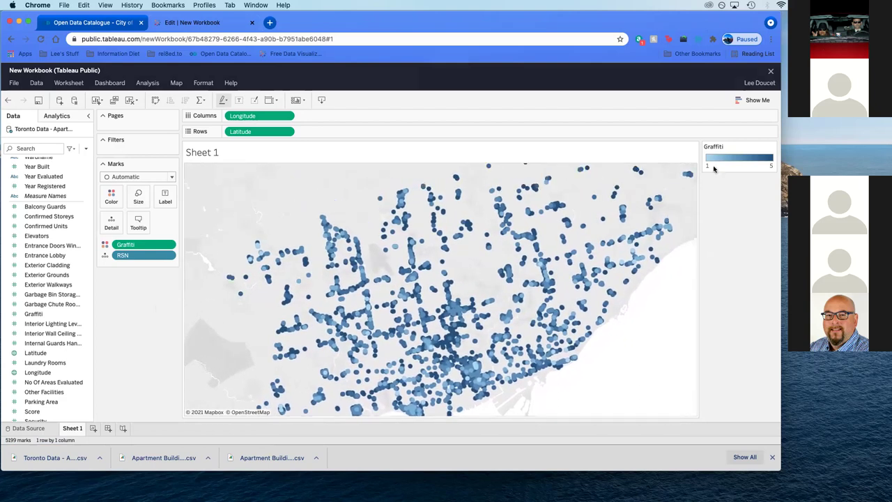
Step: Set the Graffiti colours to the Blue palette with 5 stepped shades, not reversed
{"action": "left_click", "coordinate": [771, 147]}
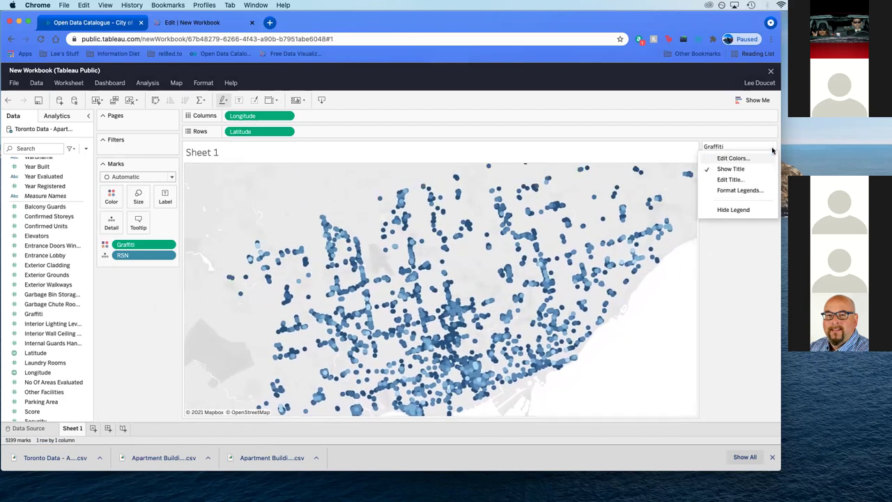
{"action": "left_click", "coordinate": [758, 159]}
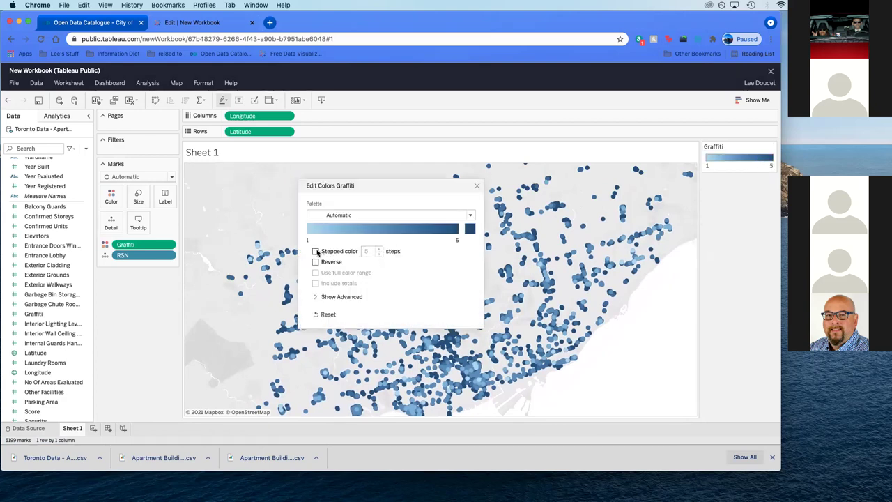
{"action": "left_click", "coordinate": [340, 252]}
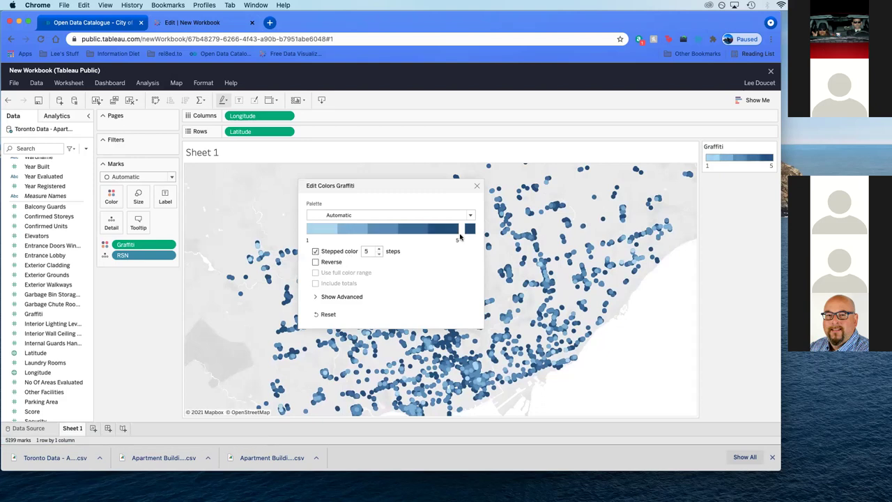
{"action": "left_click", "coordinate": [471, 231]}
{"action": "left_click", "coordinate": [335, 252]}
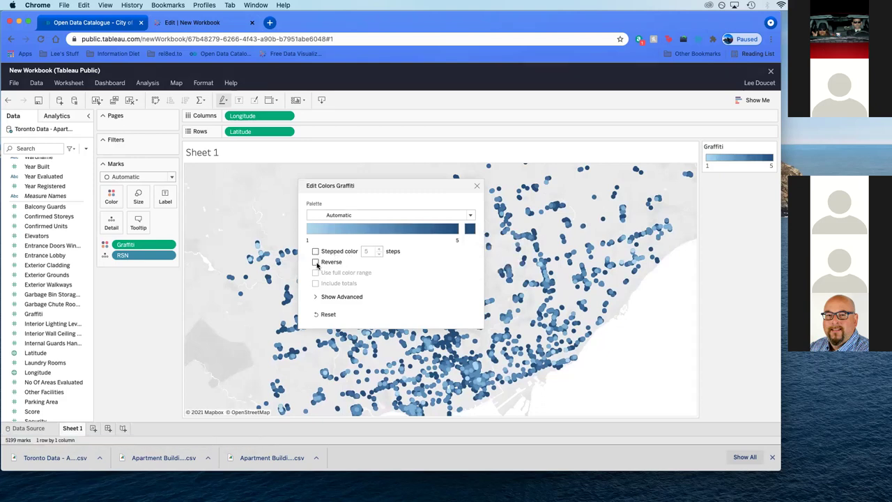
{"action": "left_click", "coordinate": [316, 264]}
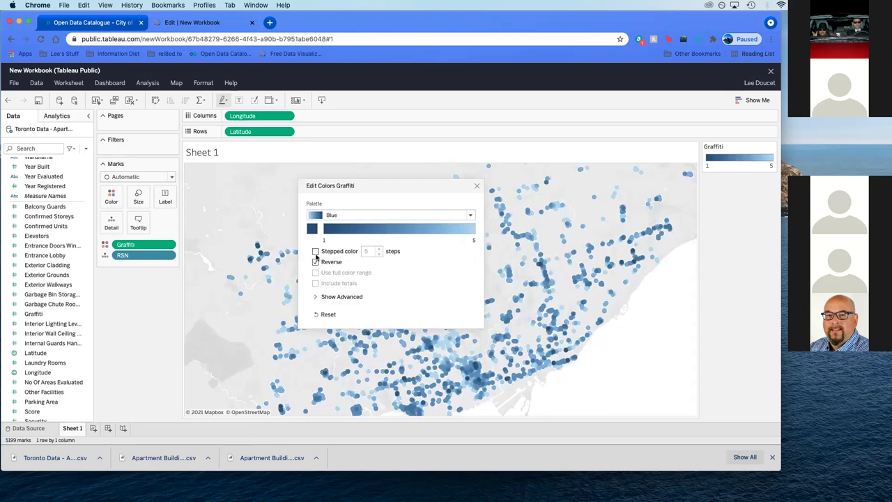
{"action": "left_click", "coordinate": [316, 252]}
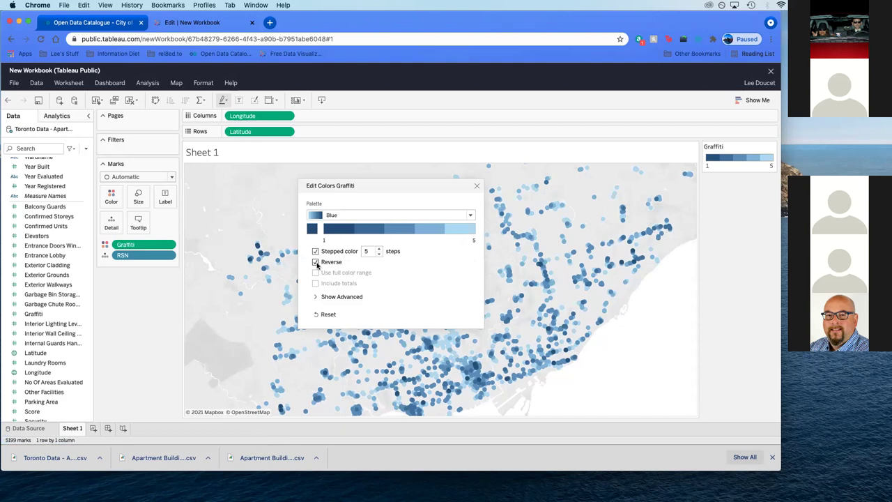
{"action": "left_click", "coordinate": [315, 262]}
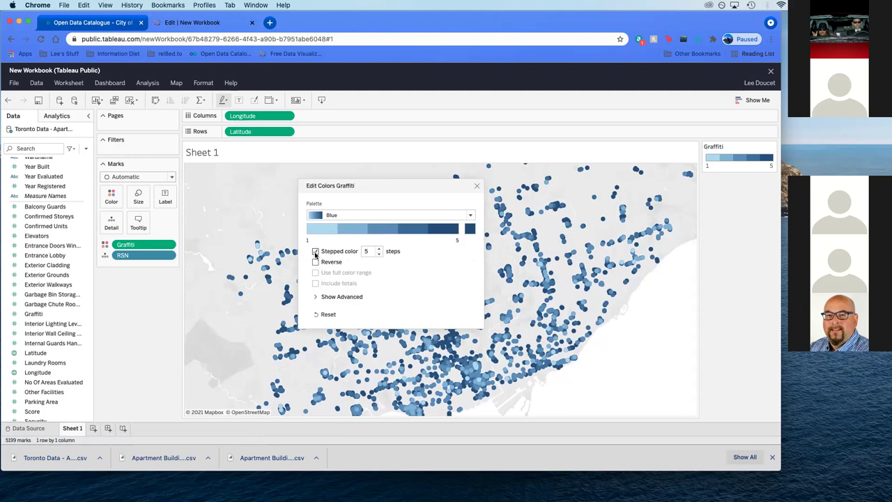
Step: Switch the stepped Graffiti palette to Red-Blue Diverging and close the Edit Colors dialog
{"action": "left_click", "coordinate": [326, 216]}
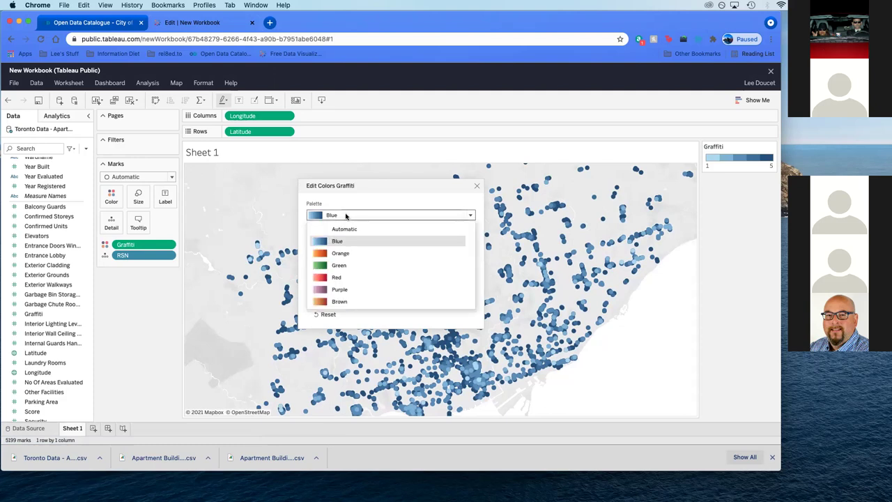
{"action": "scroll", "coordinate": [344, 263], "scroll_direction": "down", "scroll_amount": 10}
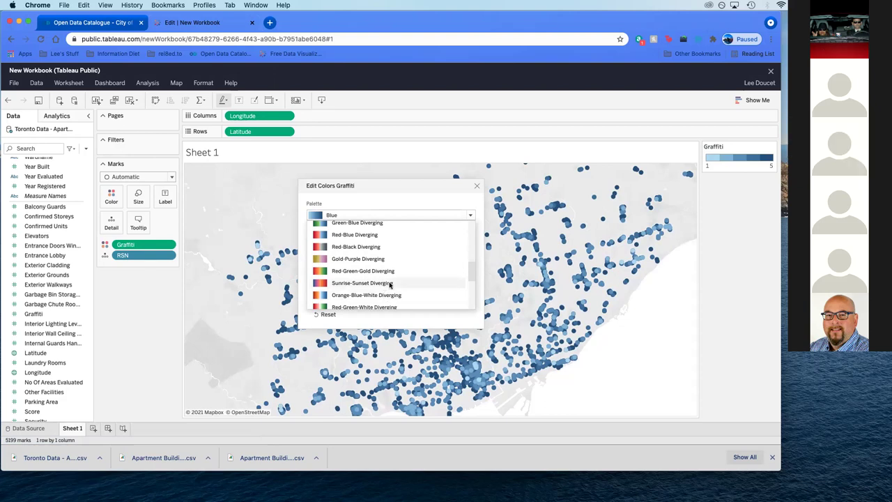
{"action": "scroll", "coordinate": [389, 284], "scroll_direction": "up", "scroll_amount": 1}
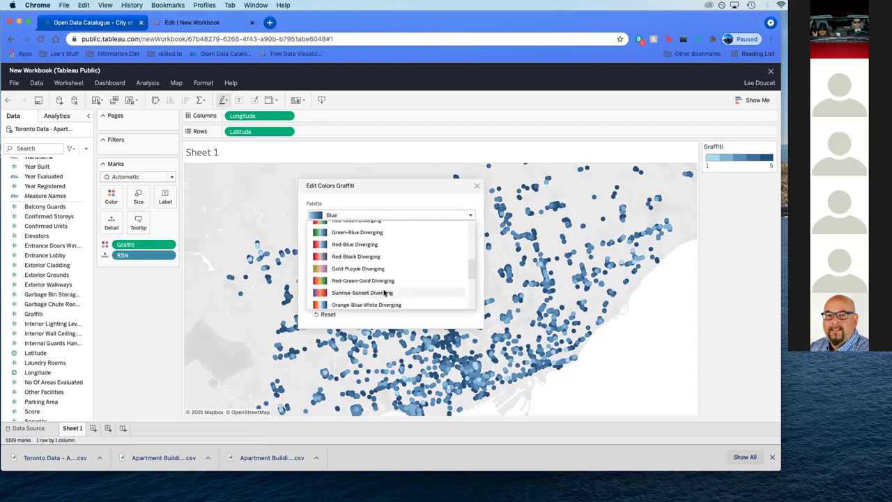
{"action": "scroll", "coordinate": [386, 289], "scroll_direction": "down", "scroll_amount": 5}
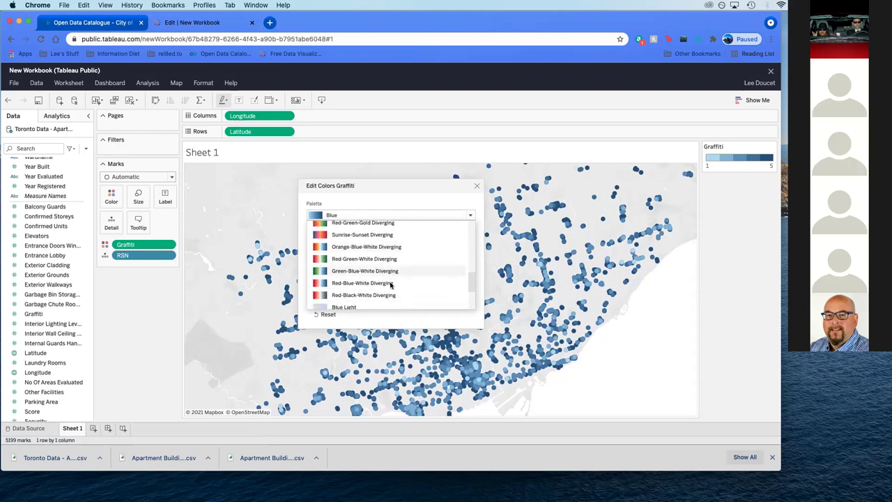
{"action": "scroll", "coordinate": [392, 283], "scroll_direction": "down", "scroll_amount": 1}
{"action": "scroll", "coordinate": [394, 283], "scroll_direction": "up", "scroll_amount": 5}
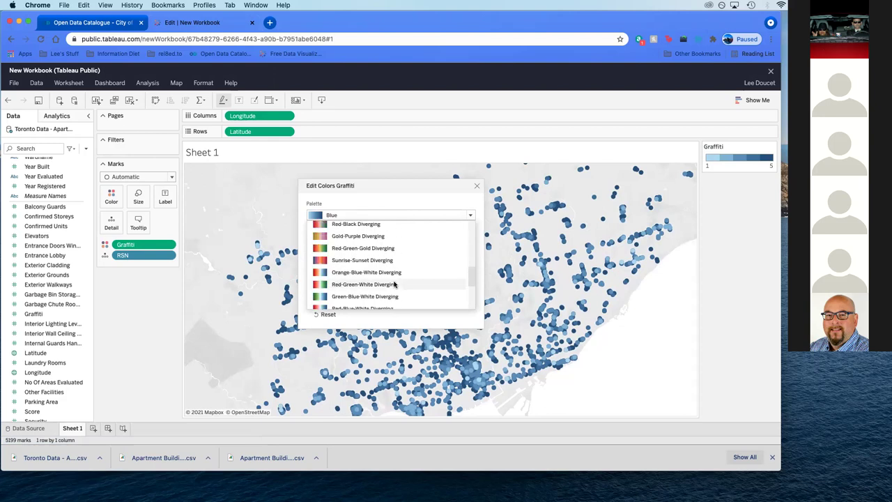
{"action": "scroll", "coordinate": [394, 282], "scroll_direction": "up", "scroll_amount": 1}
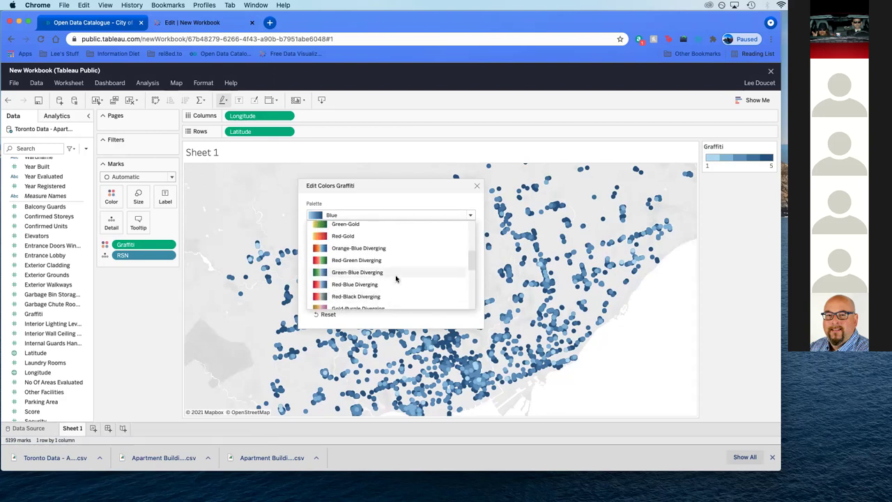
{"action": "scroll", "coordinate": [395, 280], "scroll_direction": "down", "scroll_amount": 1}
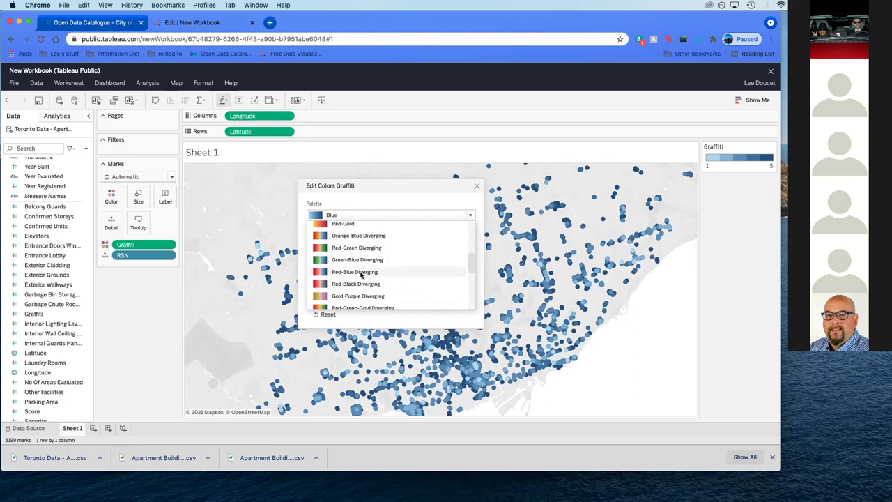
{"action": "scroll", "coordinate": [358, 258], "scroll_direction": "up", "scroll_amount": 2}
{"action": "scroll", "coordinate": [358, 258], "scroll_direction": "up", "scroll_amount": 6}
{"action": "scroll", "coordinate": [358, 258], "scroll_direction": "up", "scroll_amount": 4}
{"action": "scroll", "coordinate": [358, 258], "scroll_direction": "down", "scroll_amount": 13}
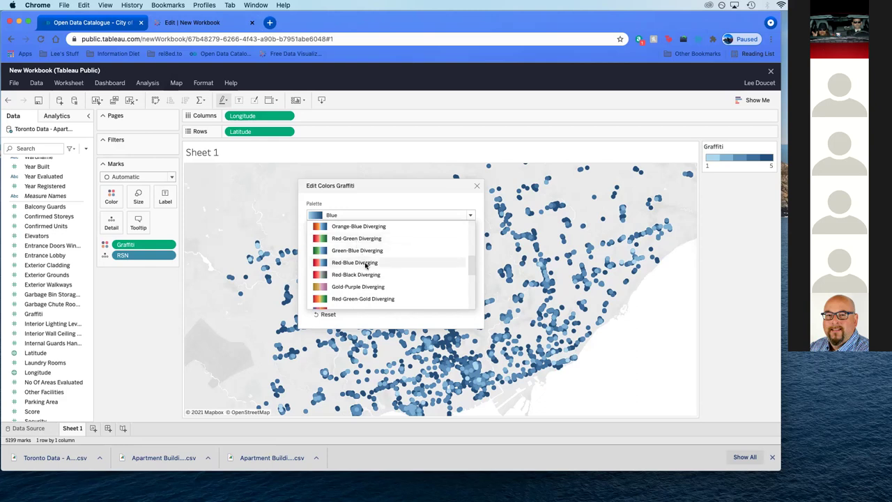
{"action": "key", "text": "Escape"}
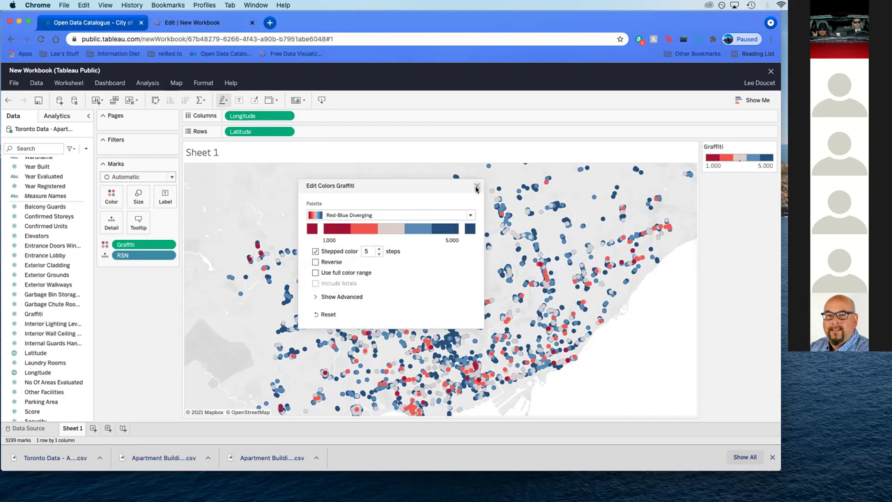
{"action": "left_click", "coordinate": [477, 188]}
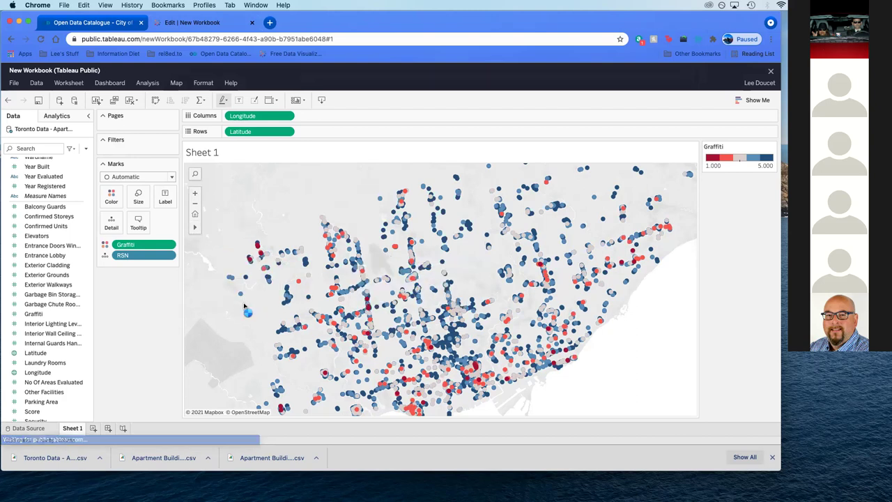
{"action": "left_click_drag", "start_coordinate": [248, 317], "coordinate": [273, 302]}
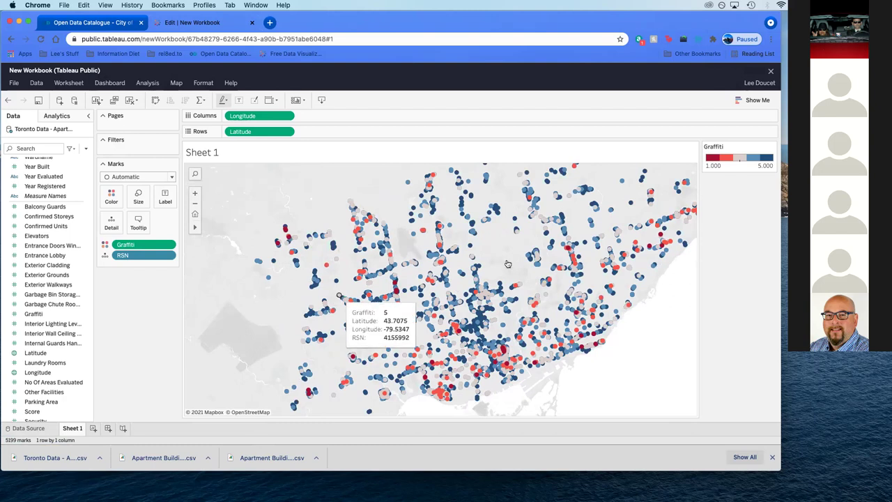
{"action": "scroll", "coordinate": [488, 257], "scroll_direction": "up", "scroll_amount": 3}
{"action": "left_click_drag", "start_coordinate": [481, 256], "coordinate": [462, 233]}
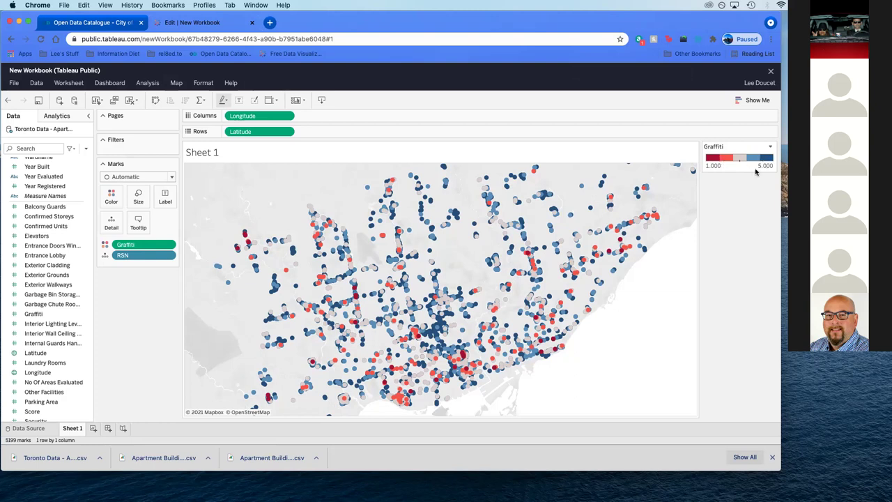
{"action": "mouse_move", "coordinate": [636, 239]}
{"action": "mouse_move", "coordinate": [646, 221]}
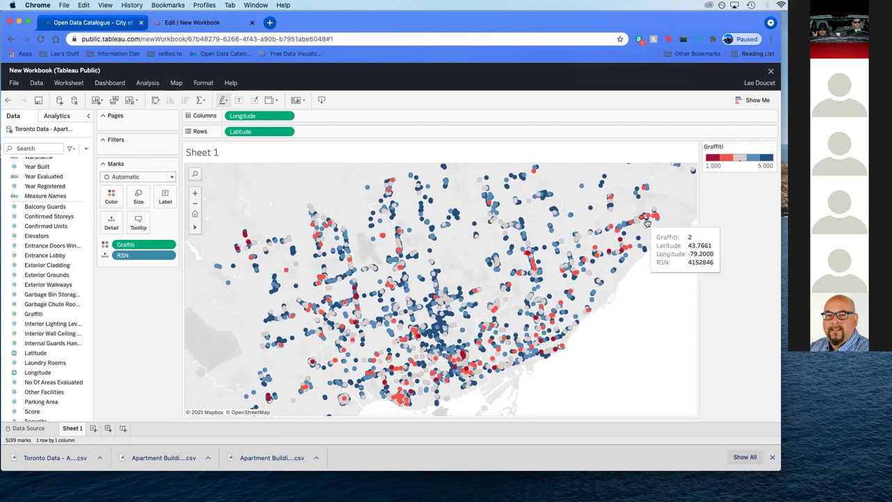
{"action": "mouse_move", "coordinate": [395, 353]}
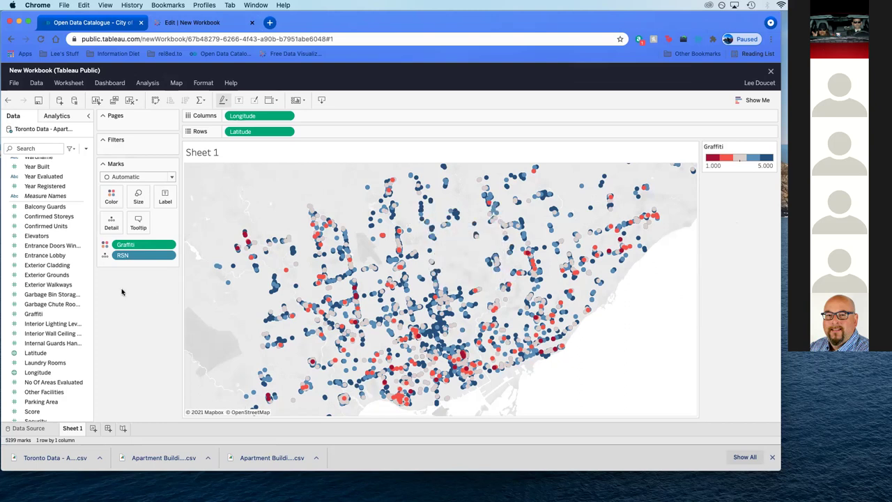
Step: Add Pcode to the marks so each building's tooltip shows its postal code
{"action": "left_click", "coordinate": [68, 315]}
{"action": "scroll", "coordinate": [42, 195], "scroll_direction": "up", "scroll_amount": 5}
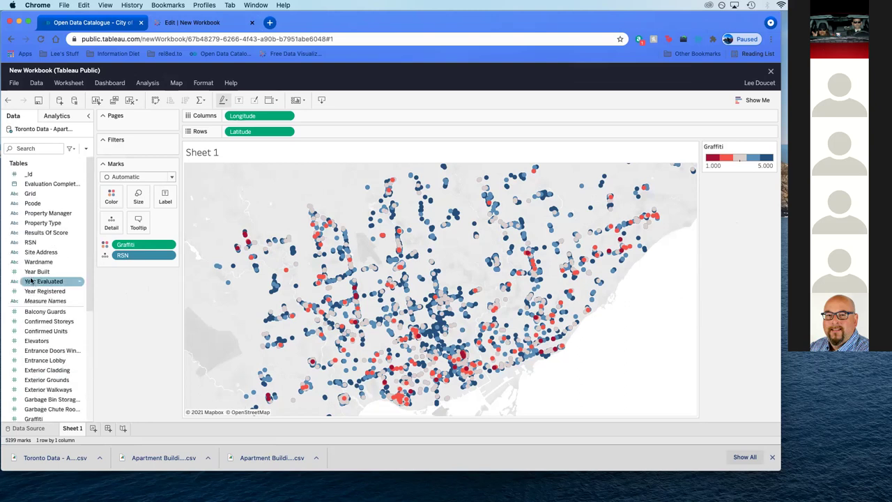
{"action": "left_click_drag", "start_coordinate": [32, 203], "coordinate": [108, 268]}
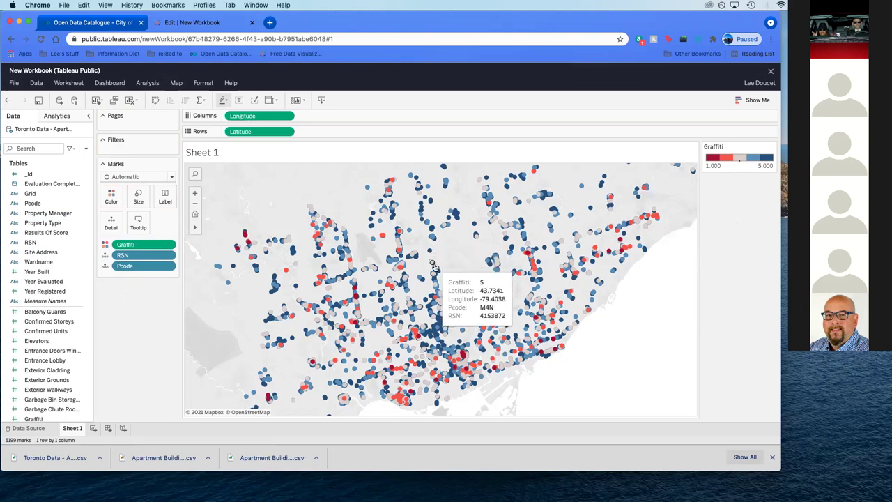
Step: Zoom into central Toronto and pan the map to show more of the south
{"action": "scroll", "coordinate": [434, 265], "scroll_direction": "up", "scroll_amount": 3}
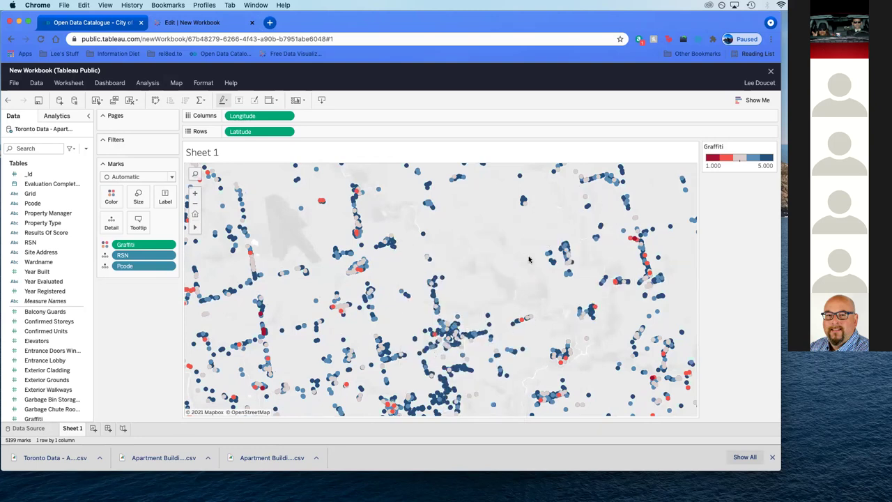
{"action": "mouse_move", "coordinate": [199, 246]}
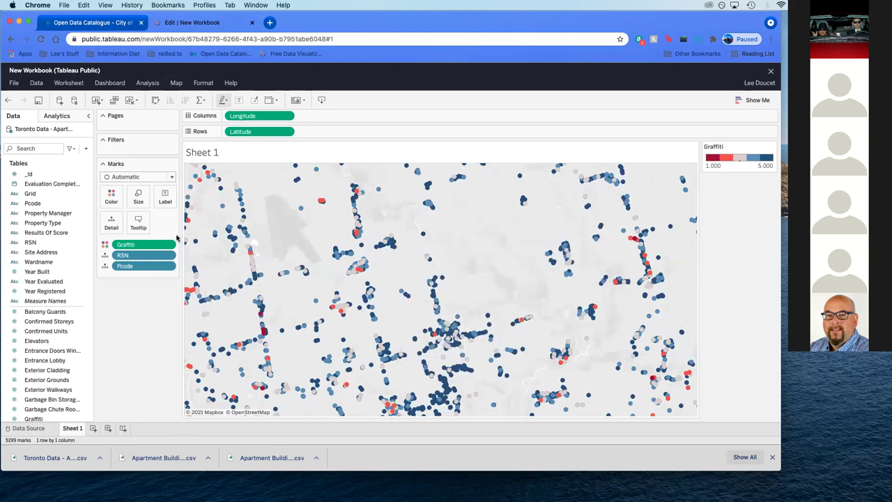
{"action": "mouse_move", "coordinate": [433, 310]}
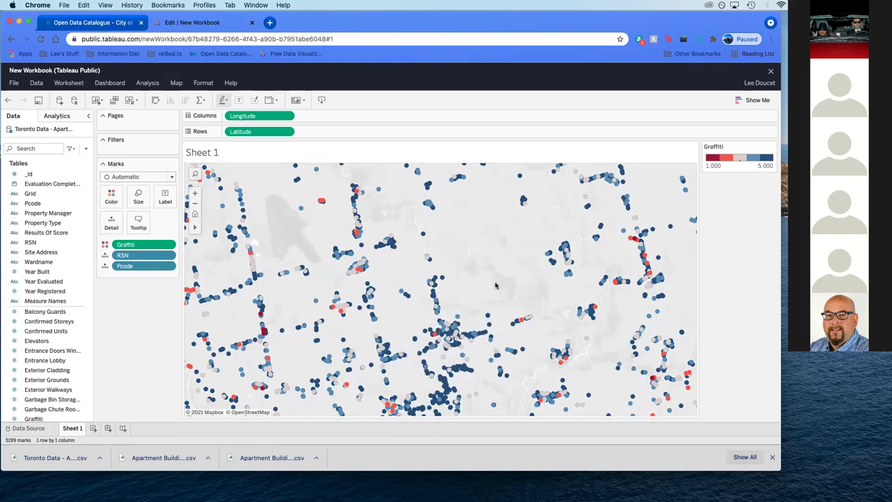
{"action": "mouse_move", "coordinate": [195, 228]}
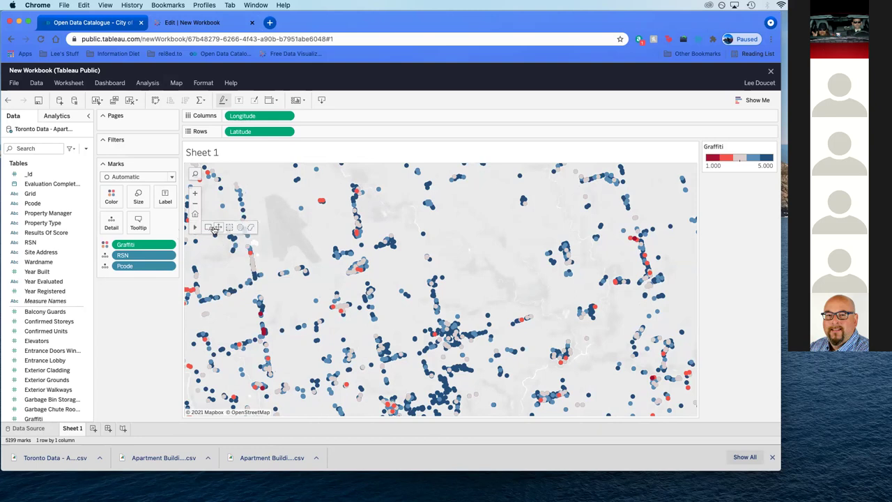
{"action": "mouse_move", "coordinate": [294, 236]}
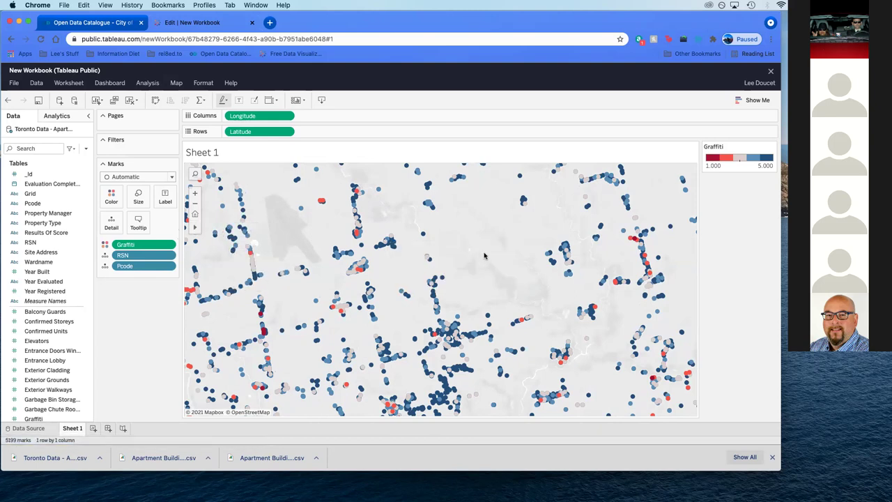
{"action": "left_click_drag", "start_coordinate": [486, 257], "coordinate": [483, 161]}
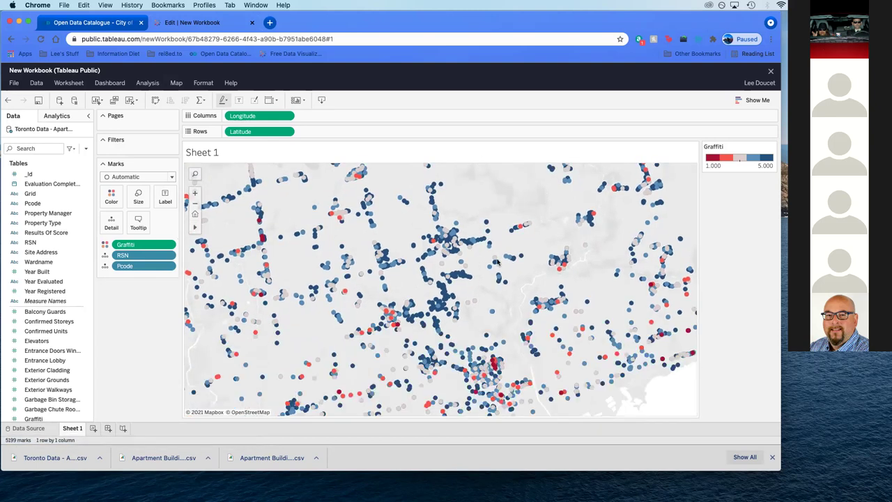
{"action": "left_click_drag", "start_coordinate": [498, 259], "coordinate": [571, 280]}
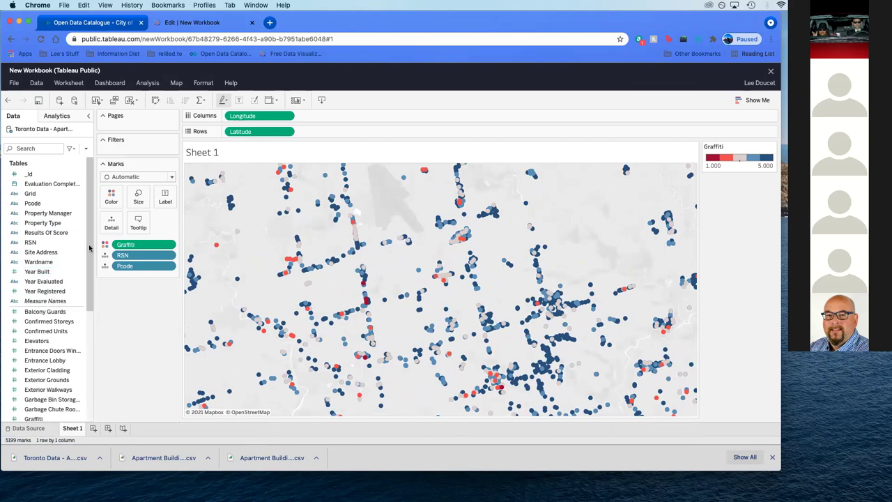
{"action": "scroll", "coordinate": [90, 295], "scroll_direction": "down", "scroll_amount": 3}
{"action": "scroll", "coordinate": [90, 295], "scroll_direction": "up", "scroll_amount": 3}
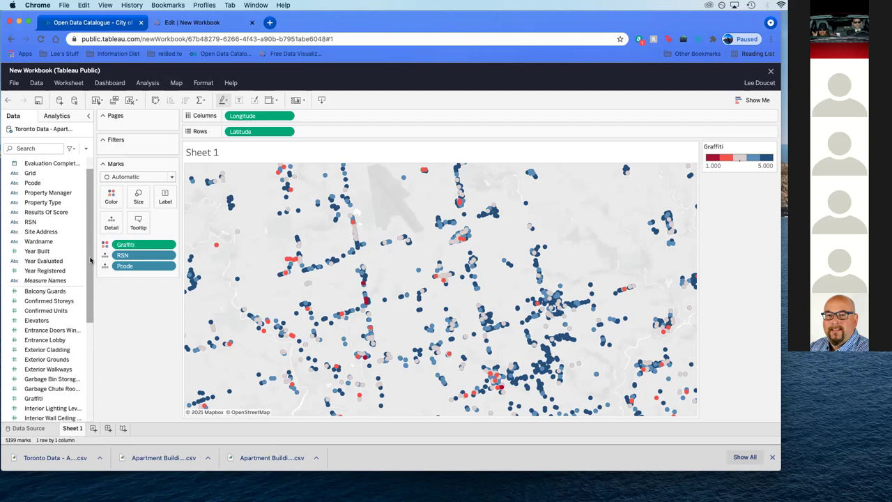
{"action": "left_click", "coordinate": [80, 222]}
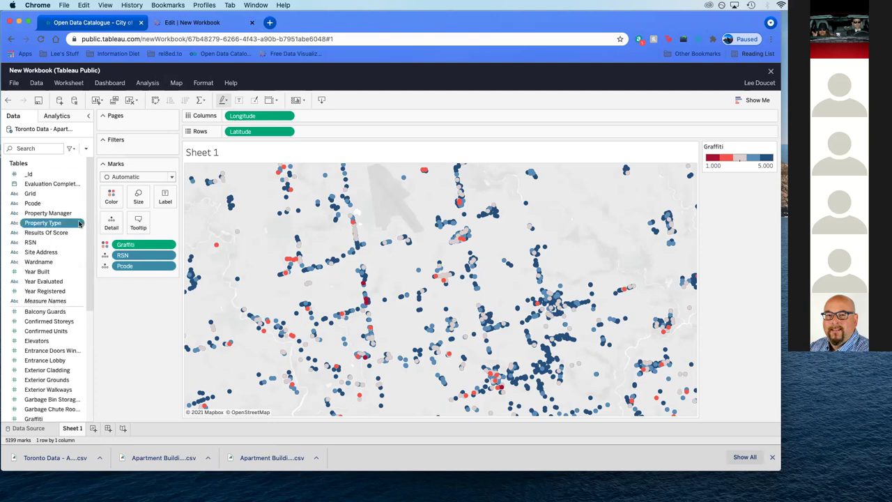
{"action": "left_click", "coordinate": [60, 223]}
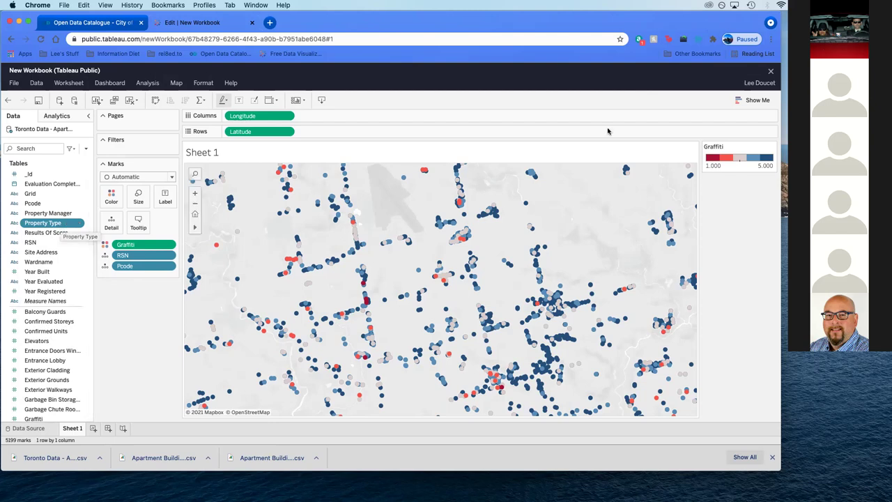
Step: Show the Show Me panel of suggested charts, then browse through the Data pane fields
{"action": "left_click", "coordinate": [762, 100]}
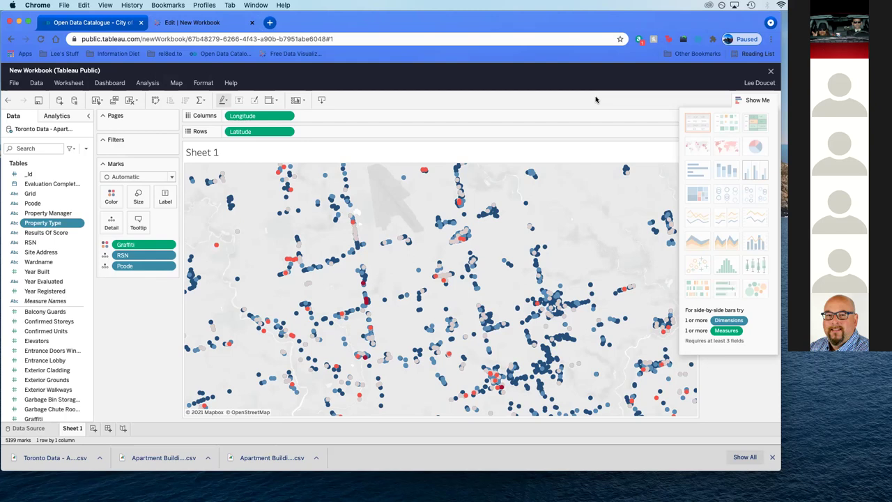
{"action": "scroll", "coordinate": [56, 314], "scroll_direction": "down", "scroll_amount": 4}
{"action": "left_click", "coordinate": [61, 307]}
{"action": "key", "text": "Up"}
{"action": "key", "text": "Up"}
{"action": "key", "text": "Up"}
{"action": "key", "text": "Up"}
{"action": "key", "text": "Up"}
{"action": "key", "text": "Up"}
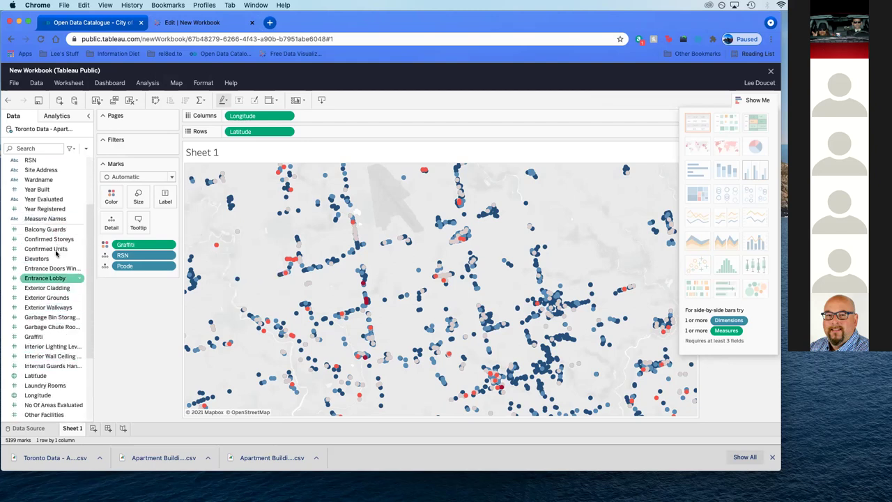
{"action": "key", "text": "Down"}
{"action": "key", "text": "Down"}
{"action": "key", "text": "Down"}
{"action": "key", "text": "Down"}
{"action": "key", "text": "Down"}
{"action": "key", "text": "Down"}
{"action": "key", "text": "Down"}
{"action": "key", "text": "Down"}
{"action": "key", "text": "Down"}
{"action": "key", "text": "Down"}
{"action": "key", "text": "Down"}
{"action": "key", "text": "Down"}
{"action": "key", "text": "Down"}
{"action": "key", "text": "Down"}
{"action": "scroll", "coordinate": [52, 313], "scroll_direction": "down", "scroll_amount": 5}
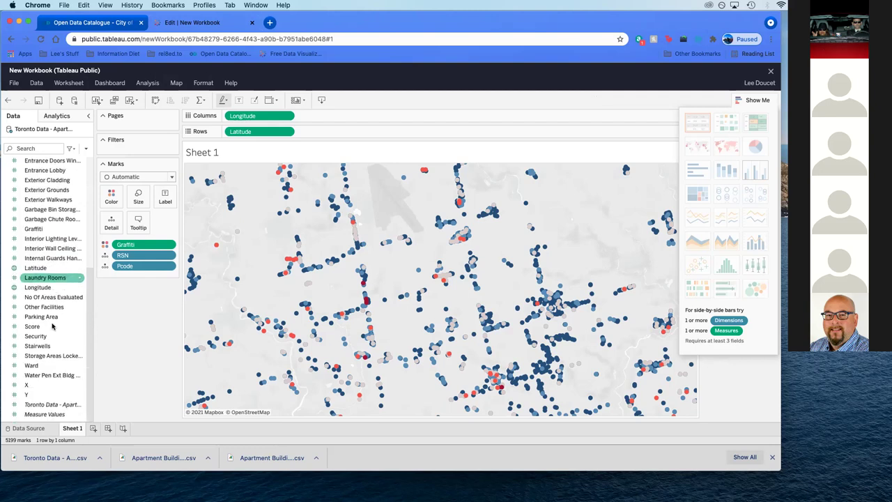
{"action": "key", "text": "Down"}
{"action": "key", "text": "Down"}
{"action": "key", "text": "Down"}
{"action": "key", "text": "Down"}
{"action": "key", "text": "Down"}
{"action": "key", "text": "Down"}
{"action": "scroll", "coordinate": [67, 327], "scroll_direction": "up", "scroll_amount": 9}
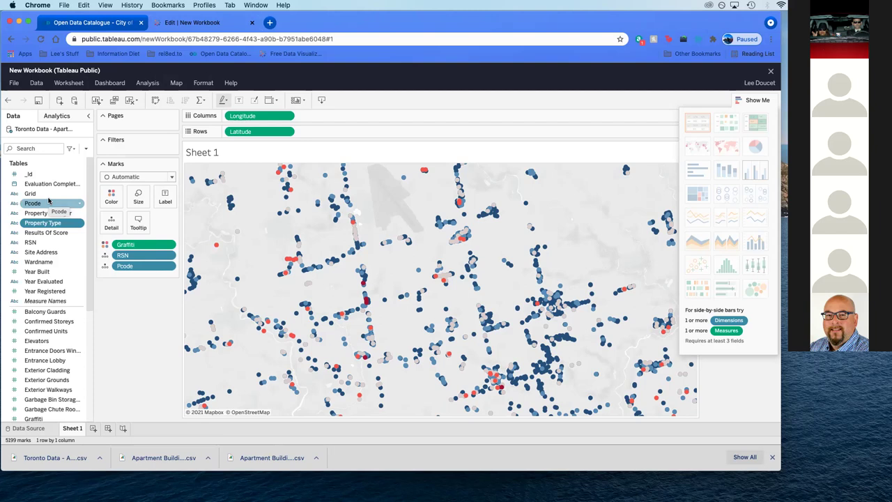
Step: Remove Pcode, RSN and the Graffiti colouring from the Marks card
{"action": "left_click", "coordinate": [173, 267]}
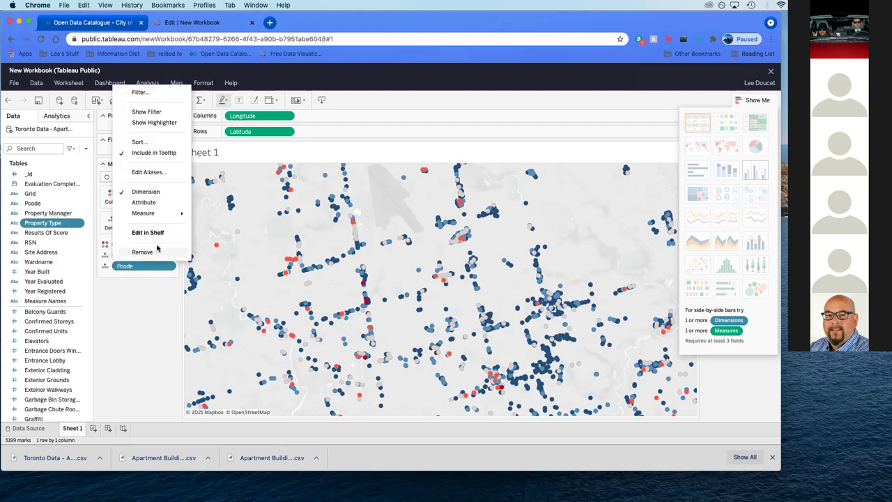
{"action": "left_click", "coordinate": [161, 255]}
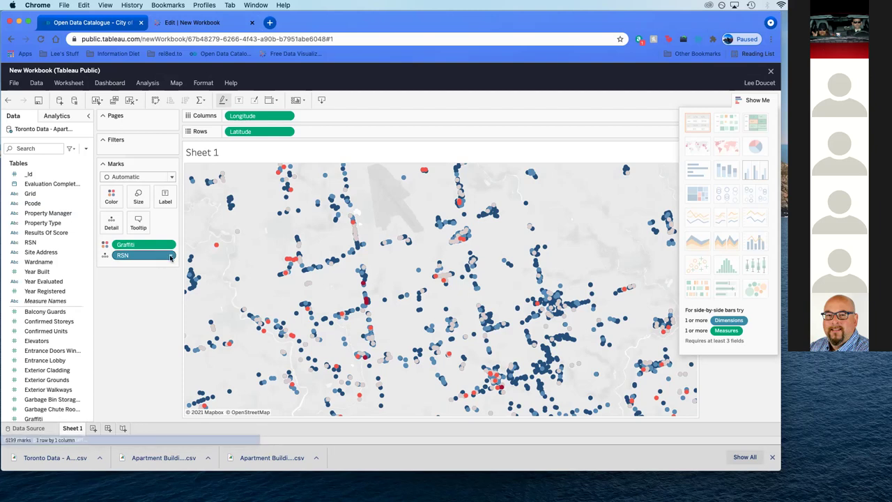
{"action": "left_click", "coordinate": [171, 257]}
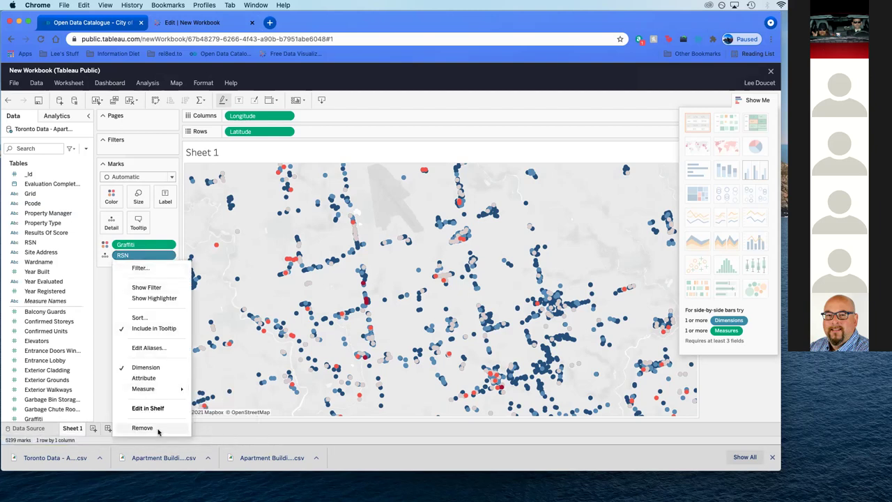
{"action": "left_click", "coordinate": [171, 247]}
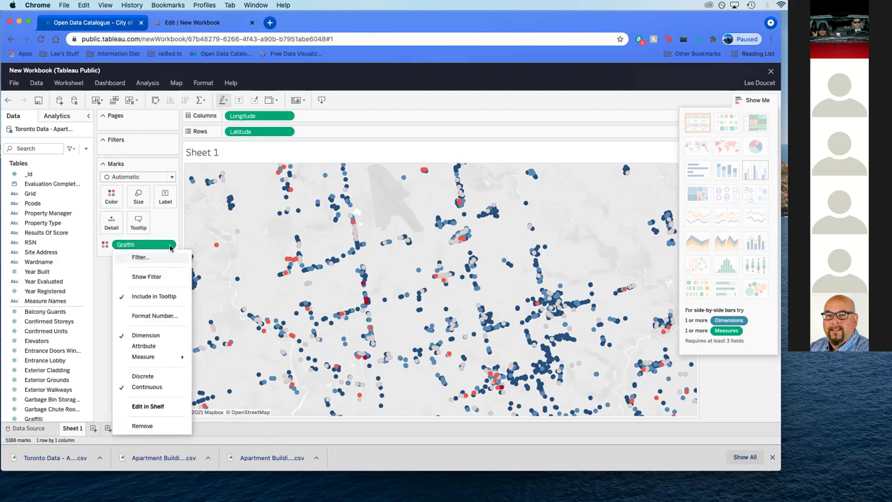
{"action": "left_click", "coordinate": [159, 426]}
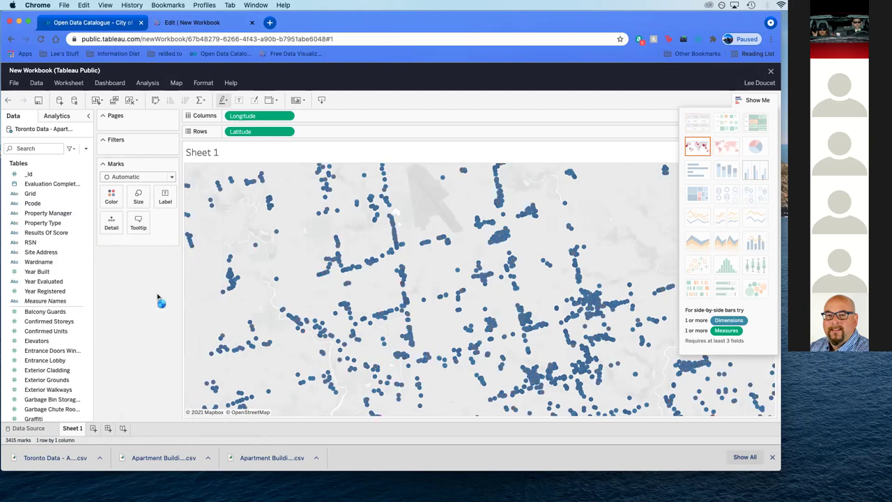